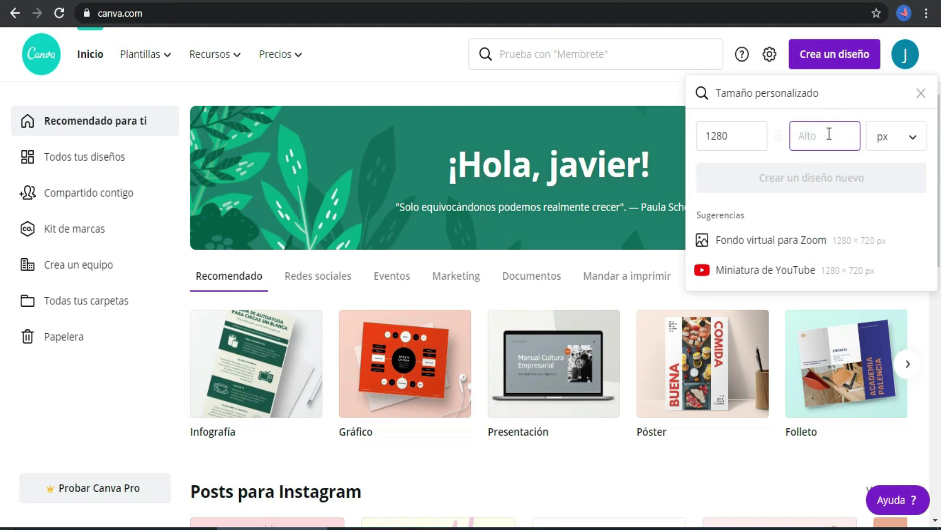
Create a new blank custom-size design of 1280 × 720 px
type("720")
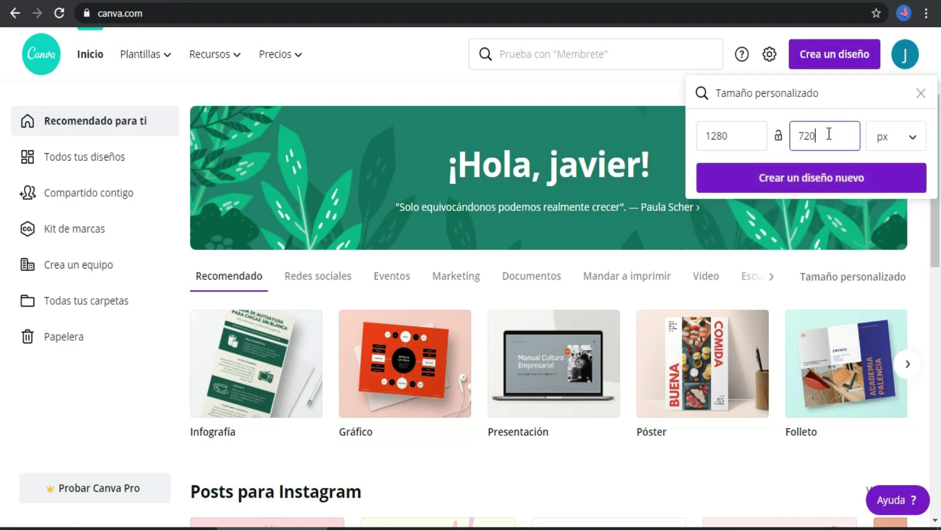
left_click(814, 179)
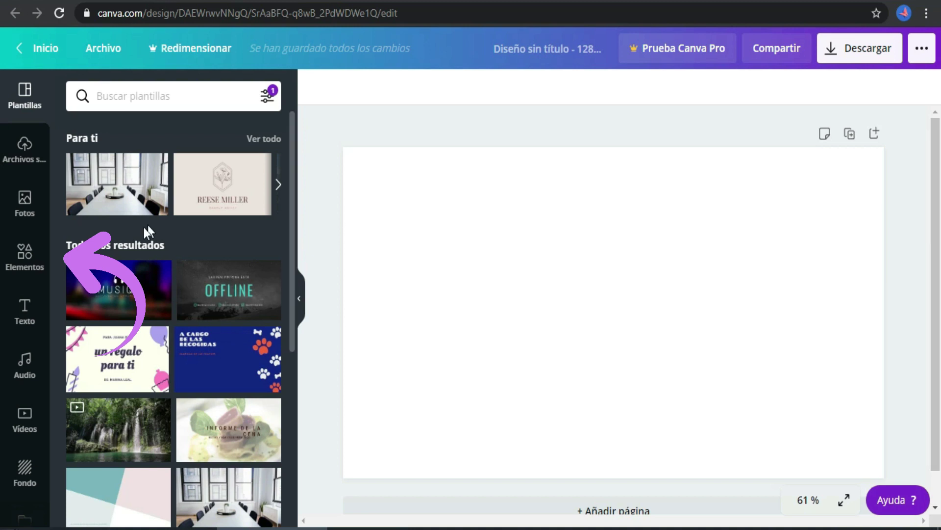
Browse all frames under Marcos and add the pill-shaped frame to the page
left_click(30, 254)
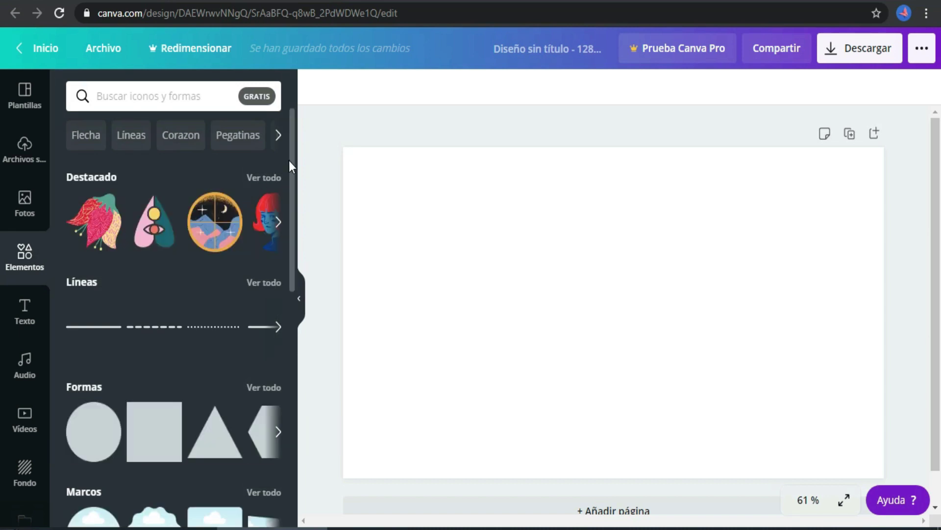
left_click_drag(290, 161, 300, 264)
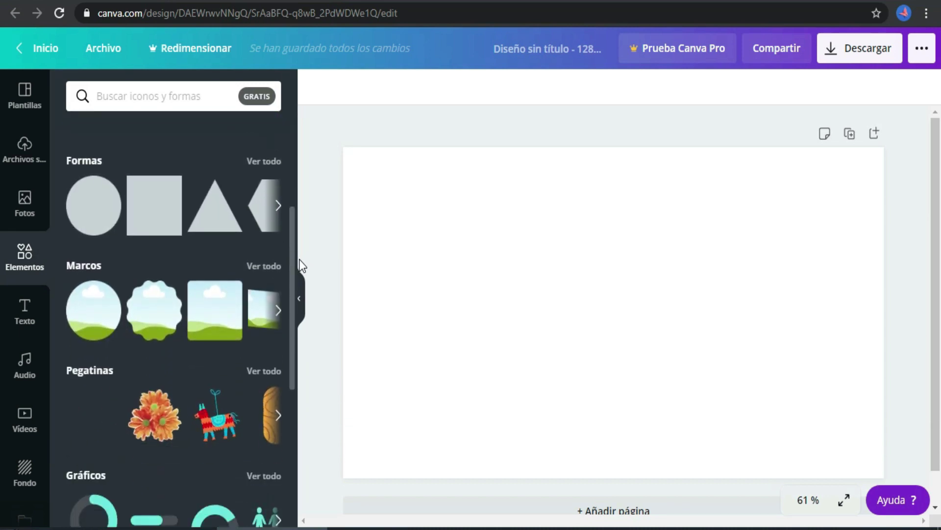
left_click(265, 269)
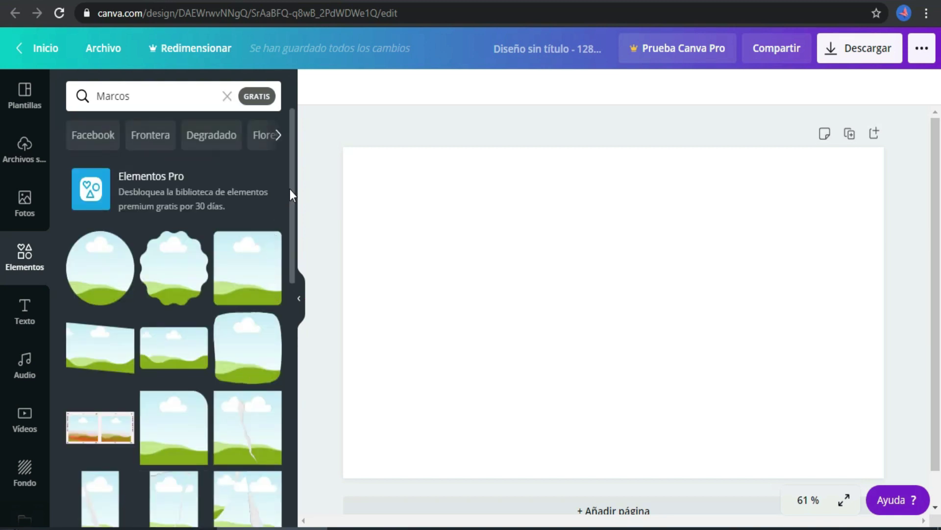
left_click_drag(290, 184, 300, 442)
left_click_drag(289, 389, 290, 507)
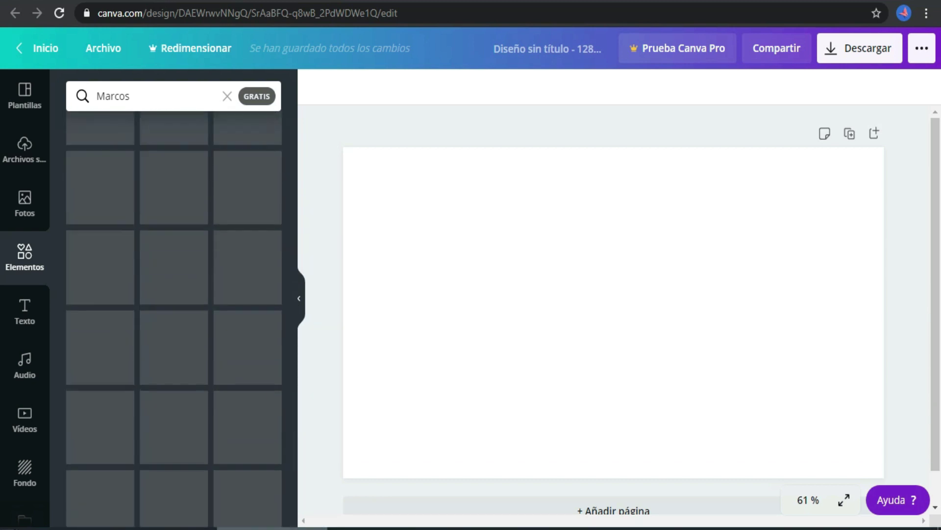
left_click_drag(291, 466, 294, 503)
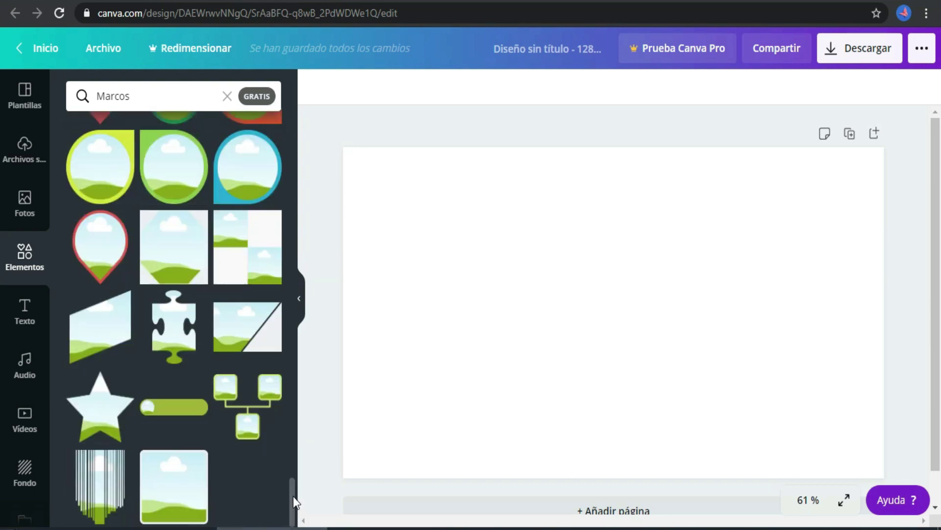
mouse_move(188, 384)
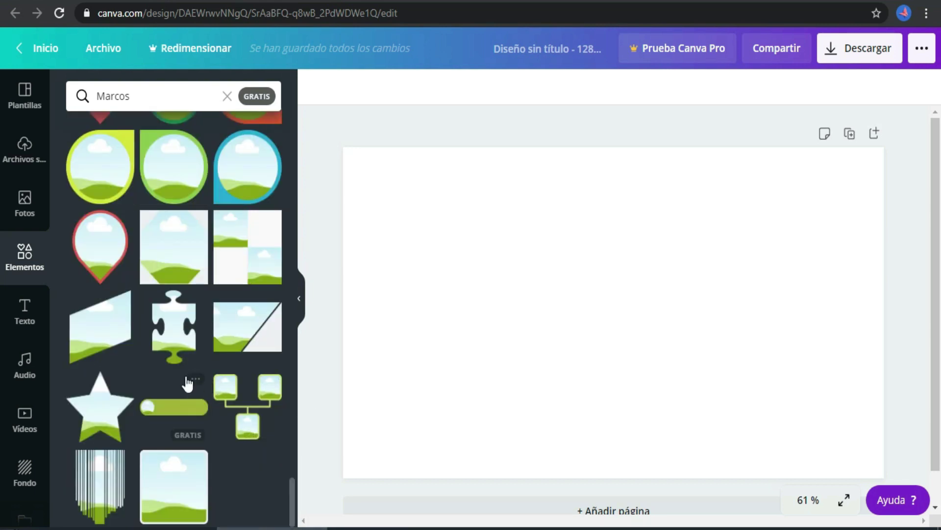
left_click(175, 404)
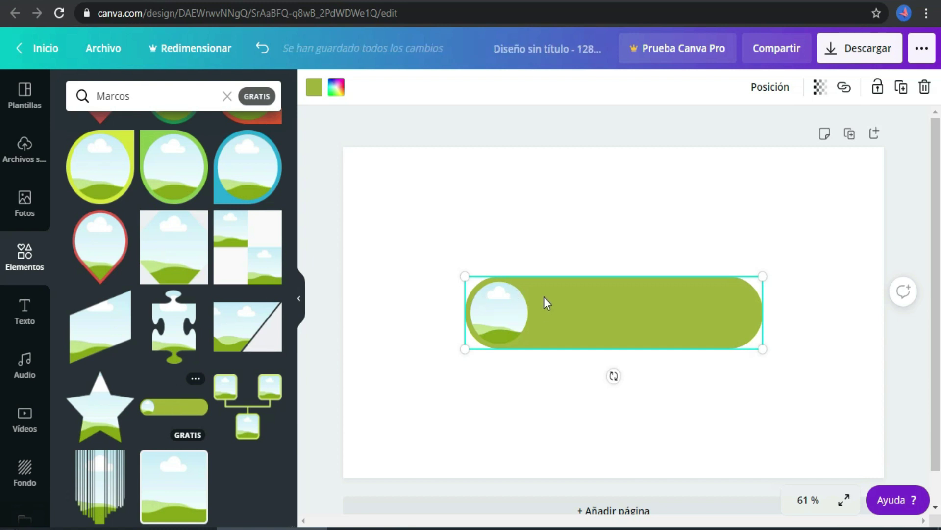
Nudge the pill frame slightly up and left, then bring up the uploaded photos
key("Escape")
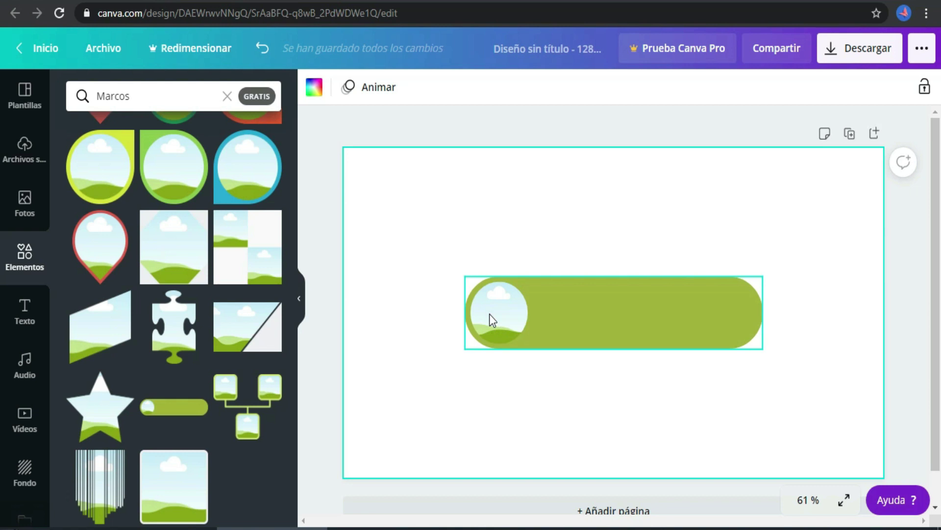
left_click_drag(489, 314, 477, 296)
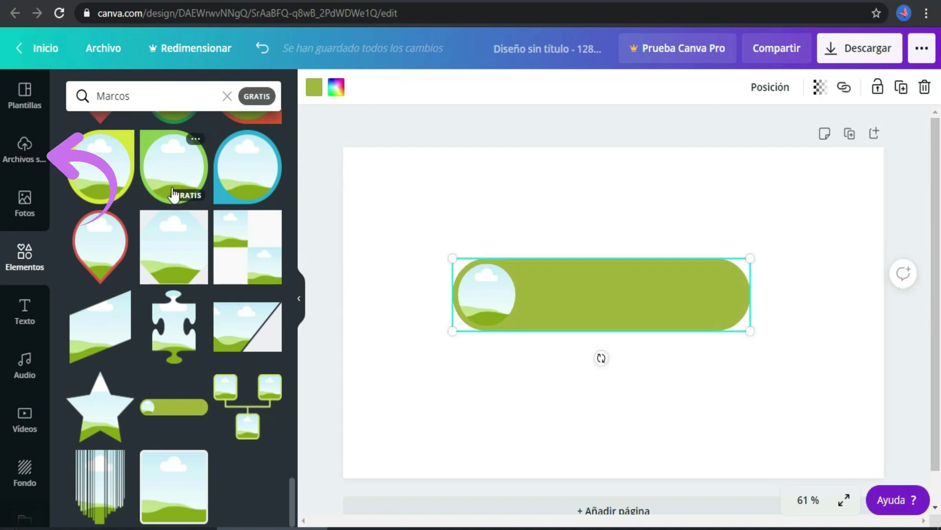
left_click(25, 150)
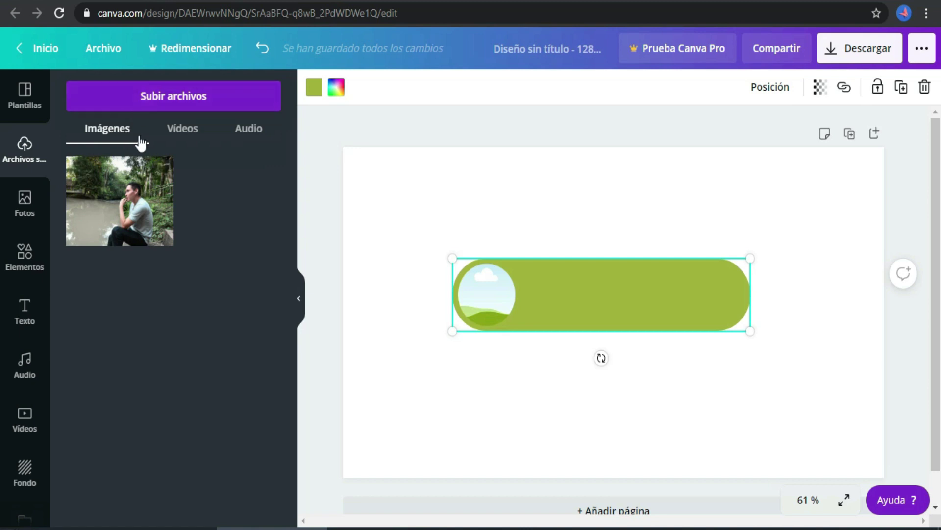
Drag the uploaded photo of the man by the water into the pill's round slot
left_click(179, 98)
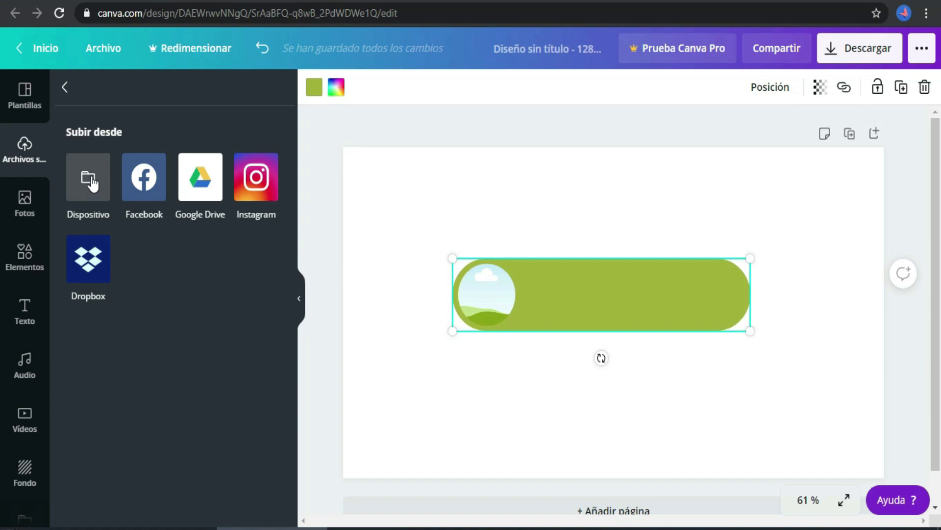
left_click(64, 88)
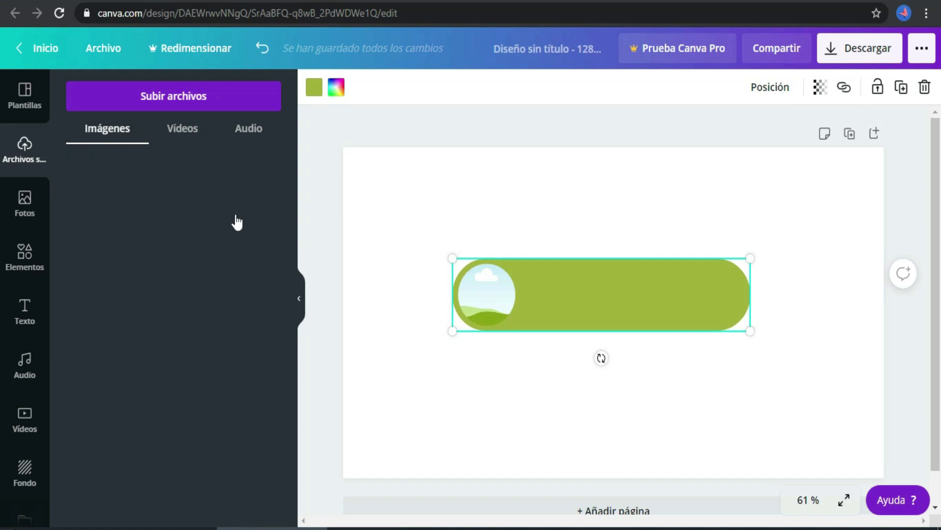
left_click_drag(417, 285, 481, 293)
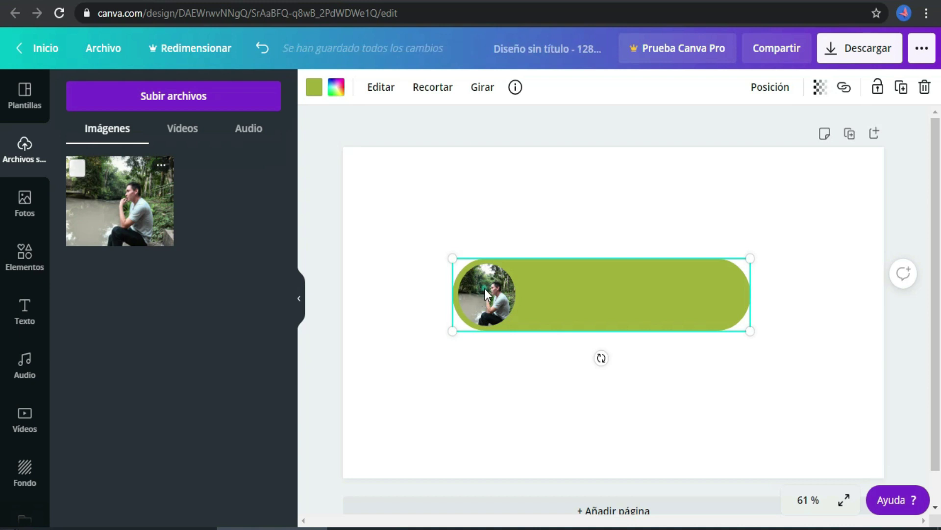
Shift the photo left inside the round slot and apply the crop
double_click(485, 288)
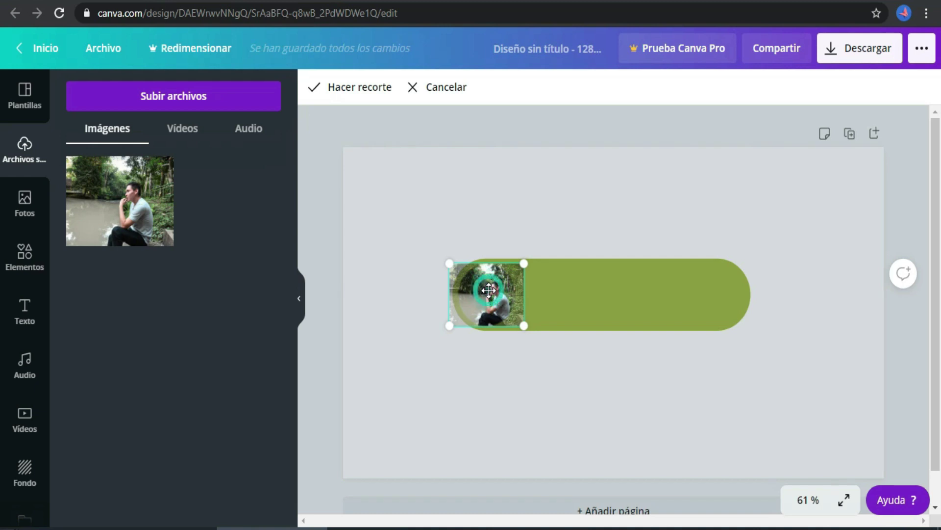
left_click_drag(483, 290, 472, 290)
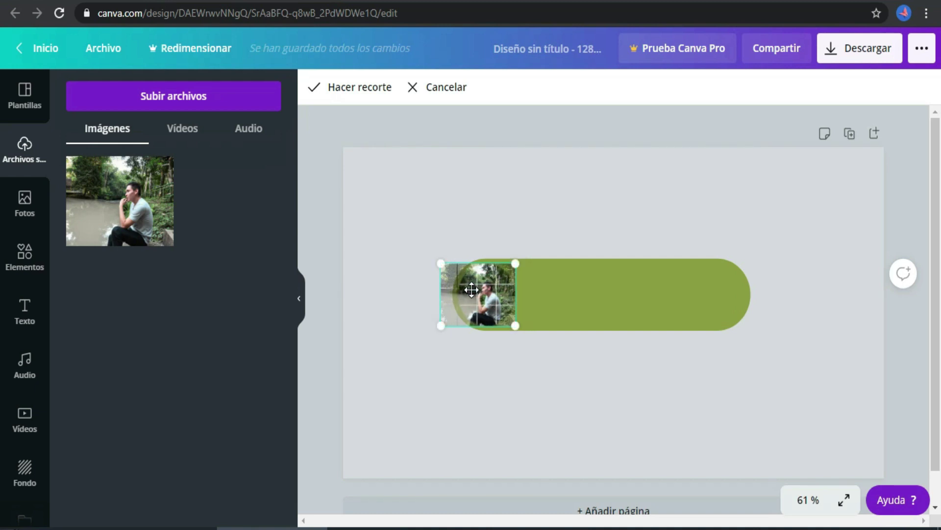
left_click(492, 379)
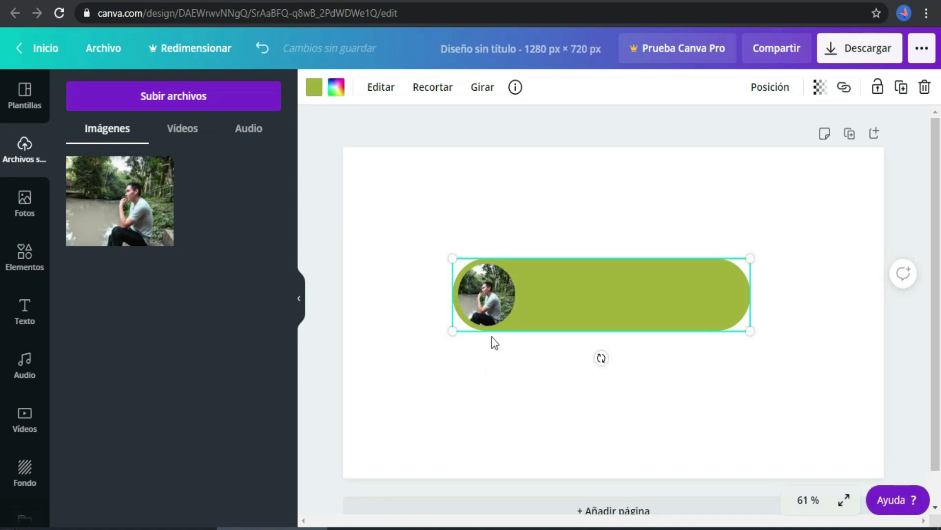
left_click(617, 283)
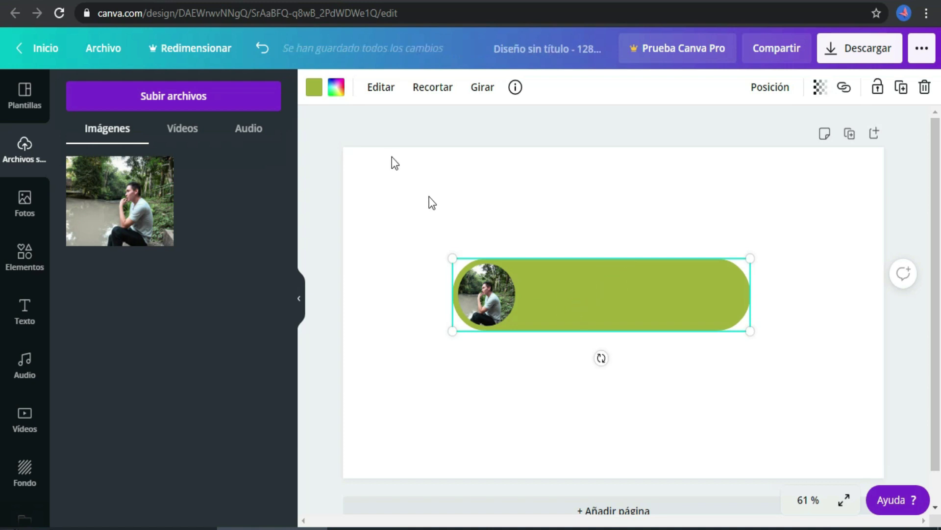
left_click(314, 88)
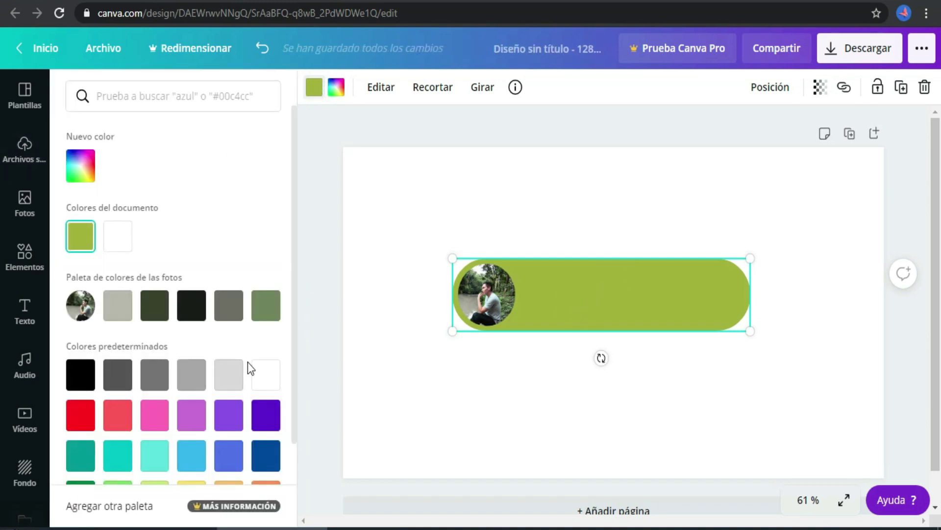
Make the pill shape white
left_click(268, 377)
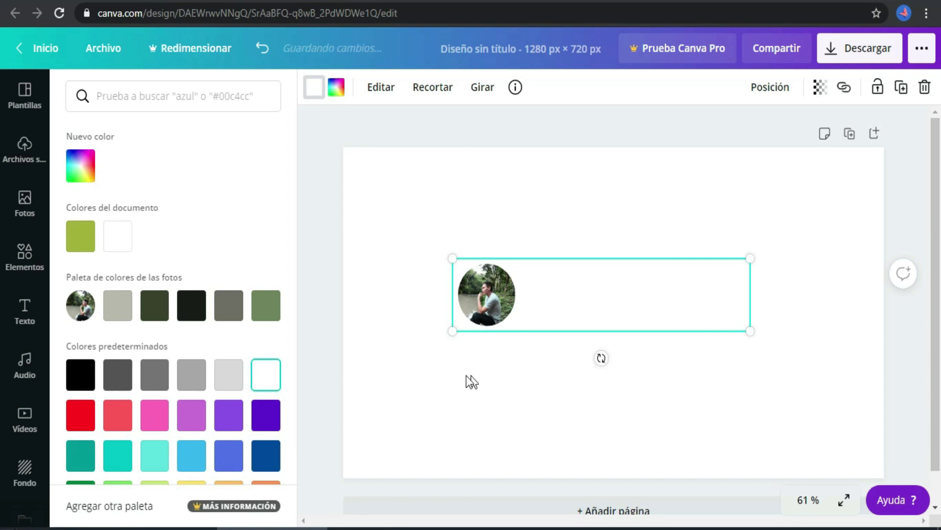
key("Escape")
left_click(415, 387)
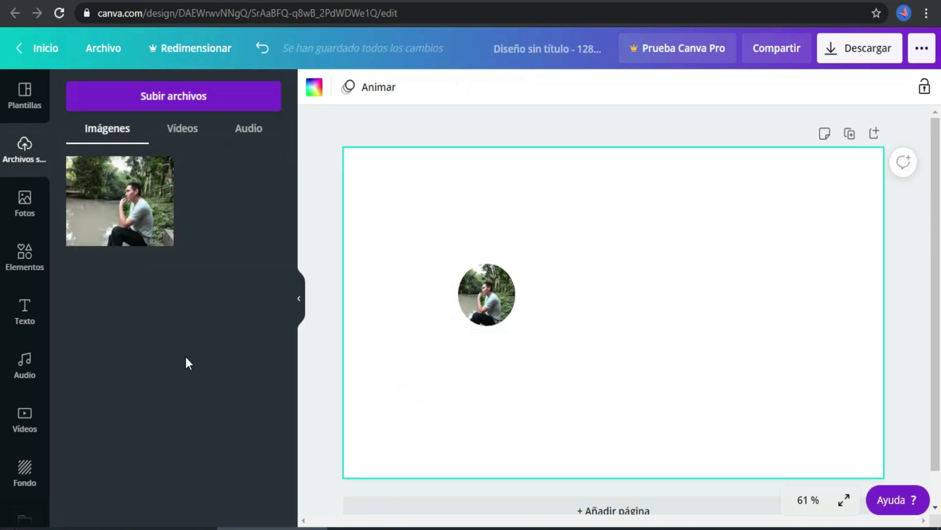
Give the page a solid bright green background
left_click(26, 469)
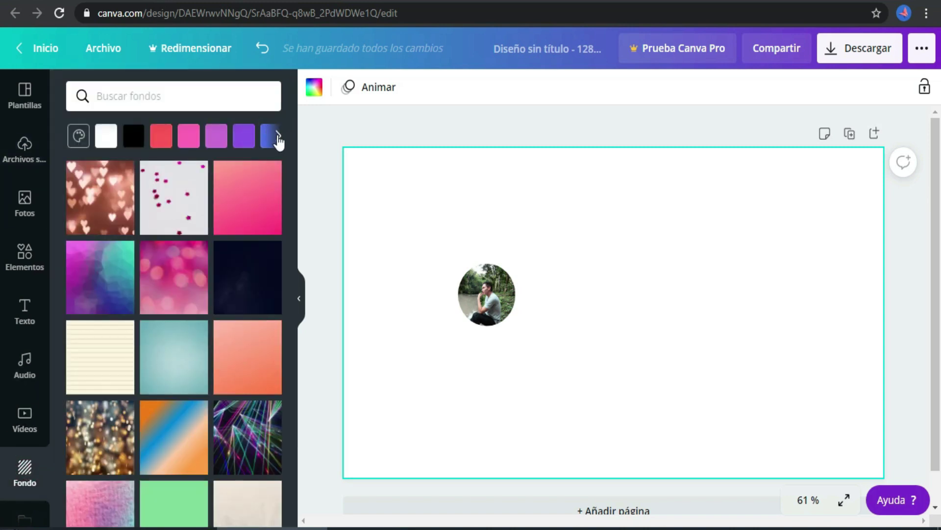
left_click(278, 139)
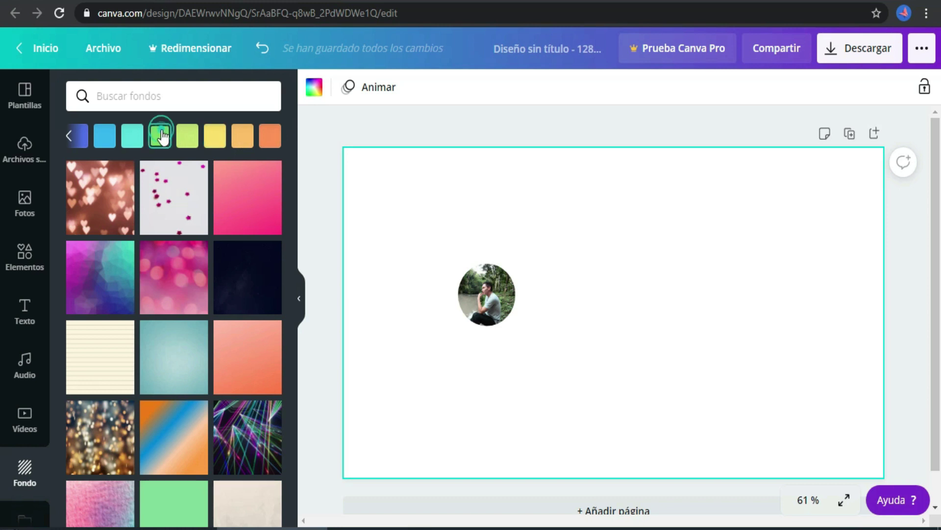
left_click(163, 138)
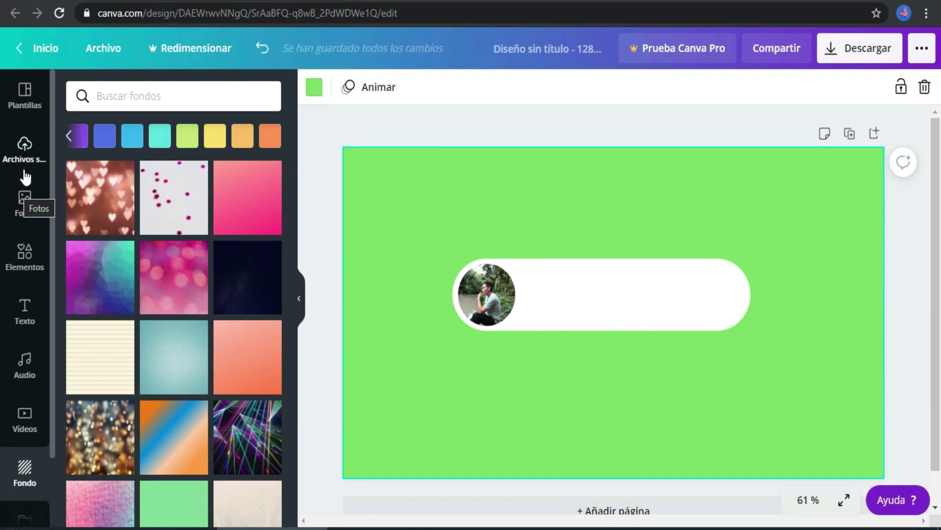
left_click(24, 313)
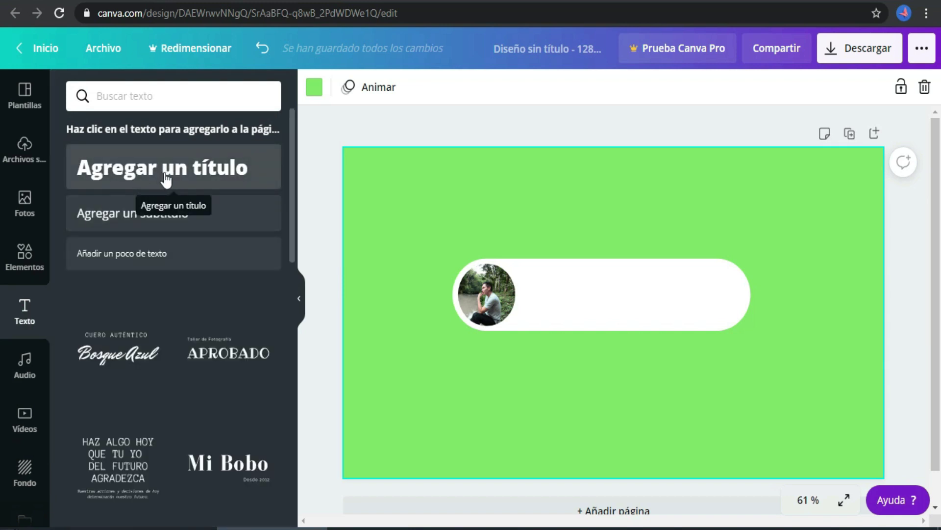
Add a title text box containing the person's name and narrow it
left_click(208, 171)
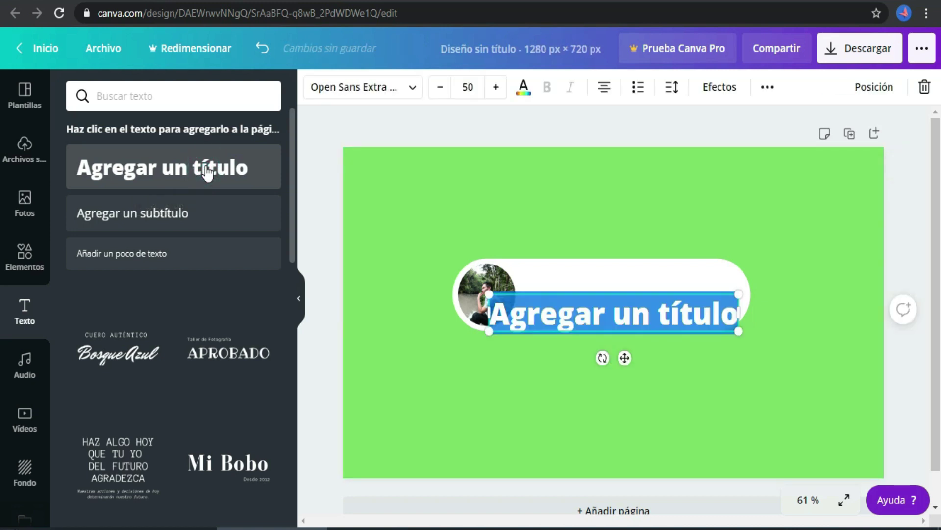
triple_click(583, 315)
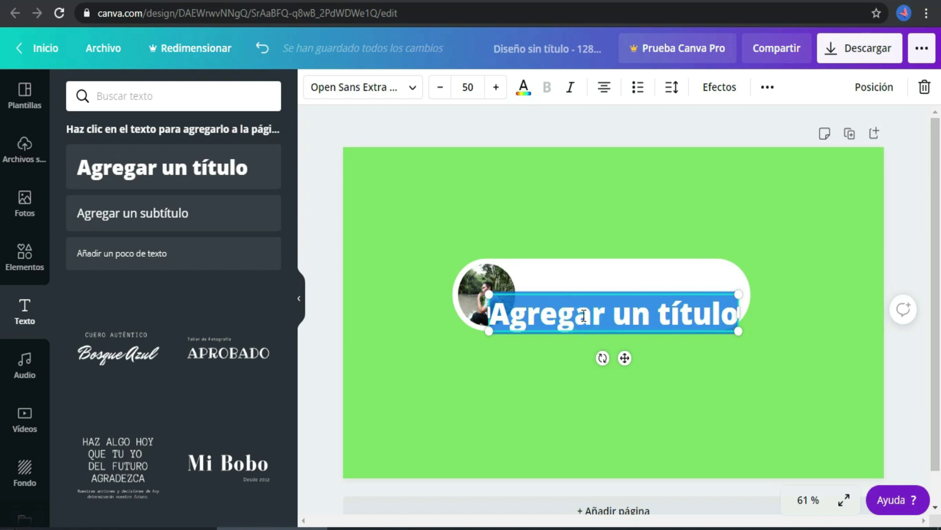
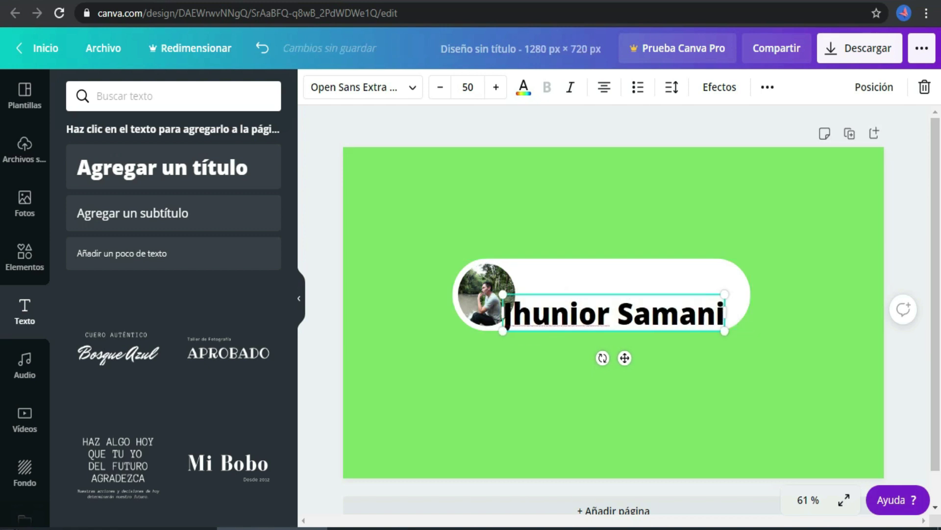
left_click_drag(750, 331, 724, 328)
Set the name in Eczar SemiBold and shrink it to about 30.7 beside the photo
left_click(695, 320)
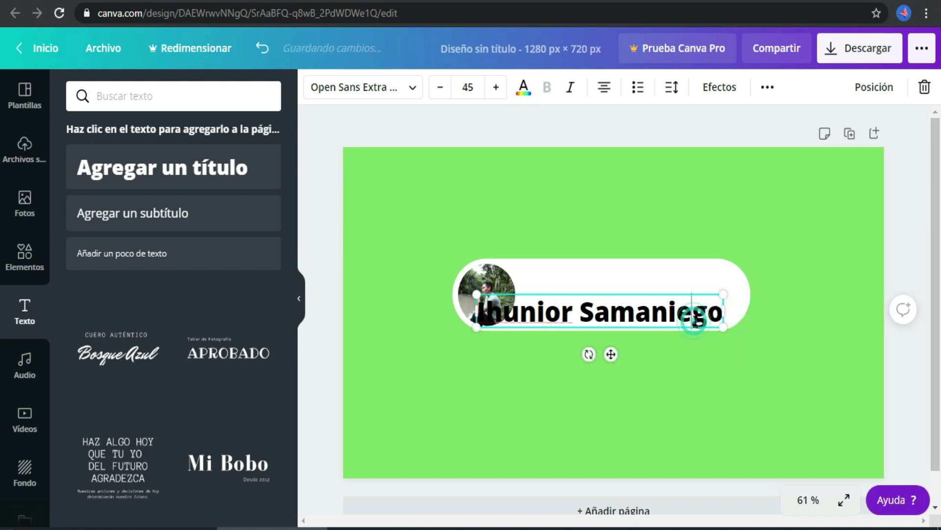
triple_click(695, 320)
left_click(413, 90)
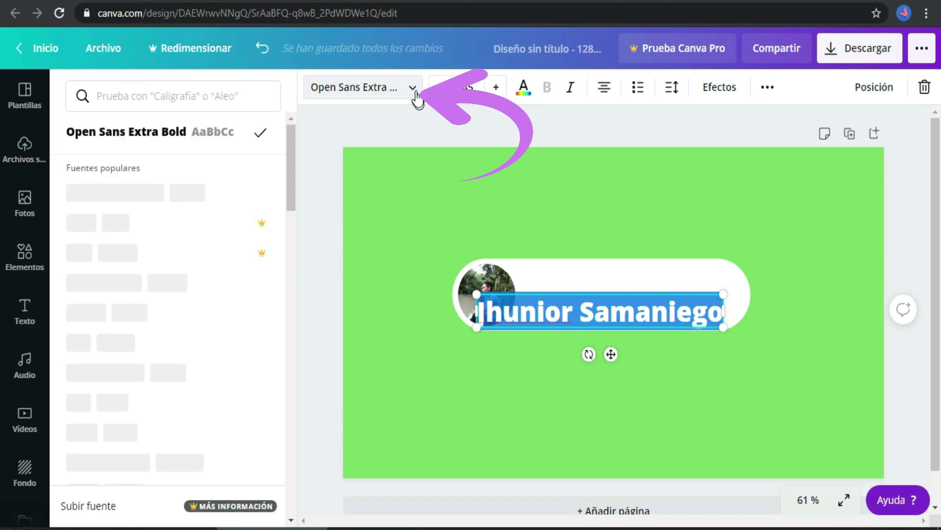
scroll(293, 152, "down", 3)
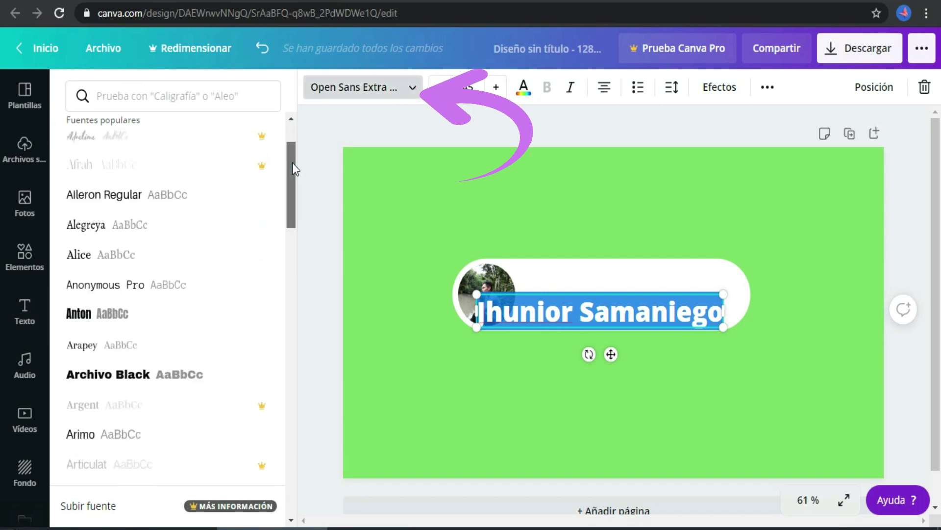
scroll(277, 245, "down", 5)
scroll(283, 267, "down", 10)
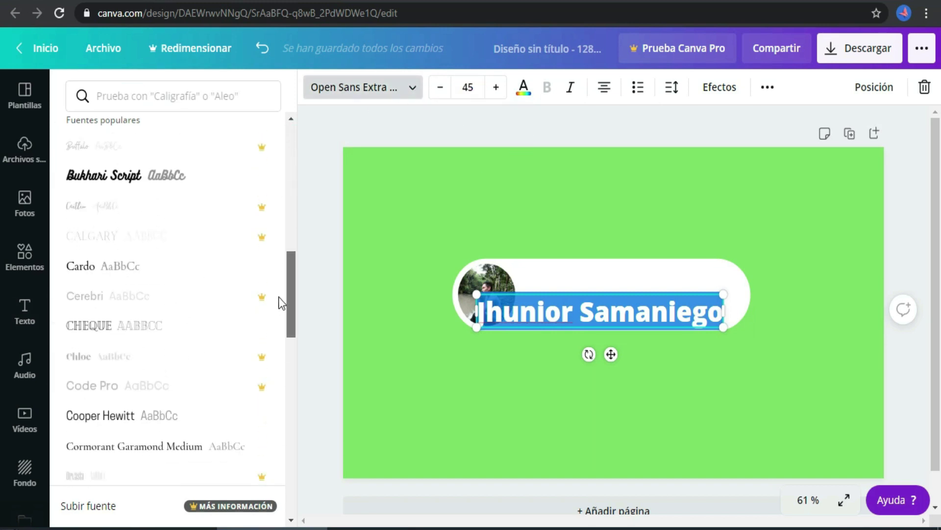
scroll(291, 338, "up", 2)
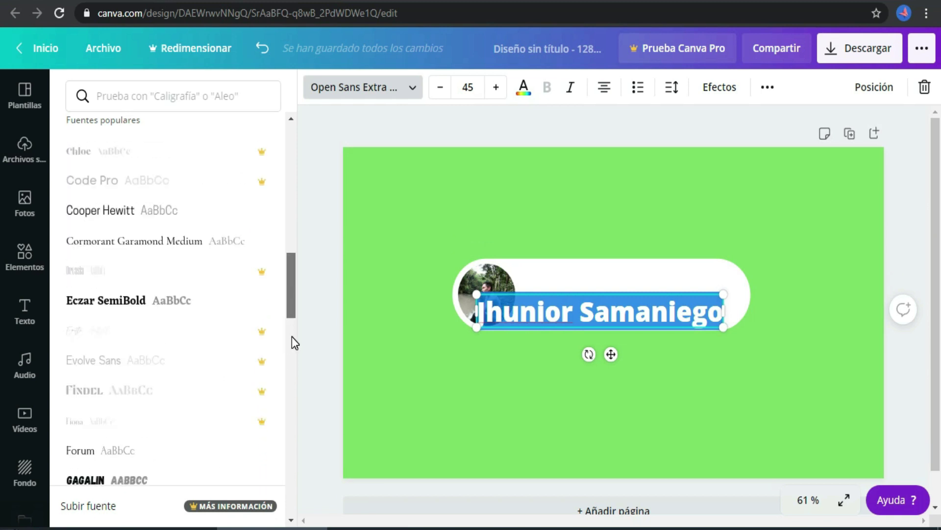
left_click(113, 298)
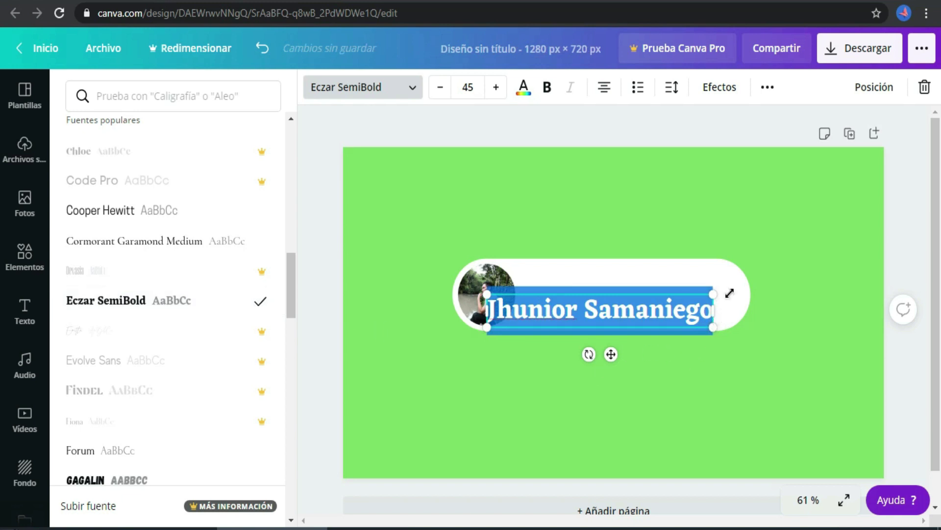
left_click_drag(713, 327, 639, 295)
left_click_drag(677, 306, 675, 305)
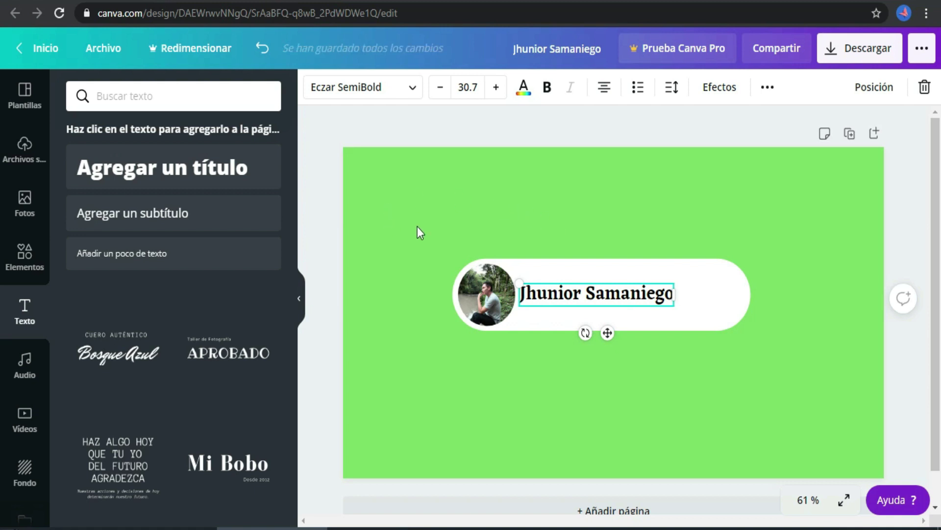
Add a square from Formas and resize it into a small flat rectangle
left_click(24, 259)
key("Escape")
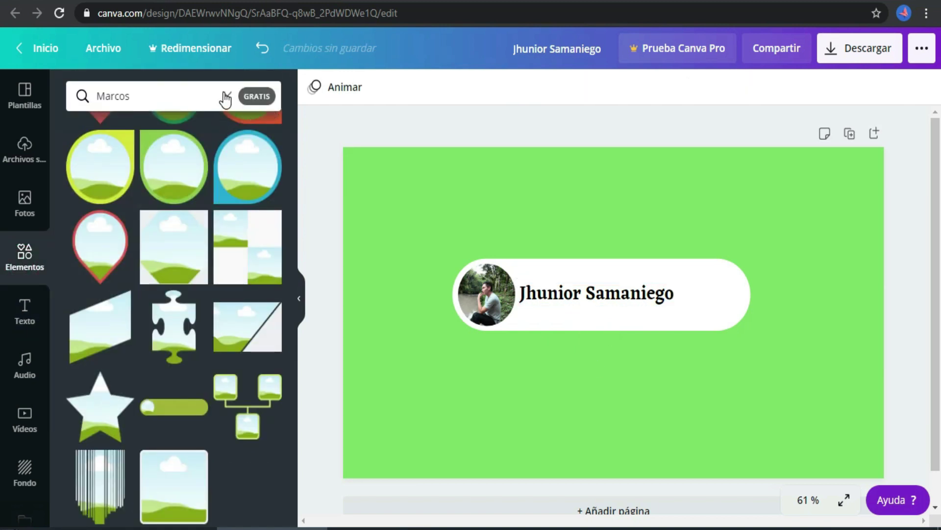
left_click(225, 93)
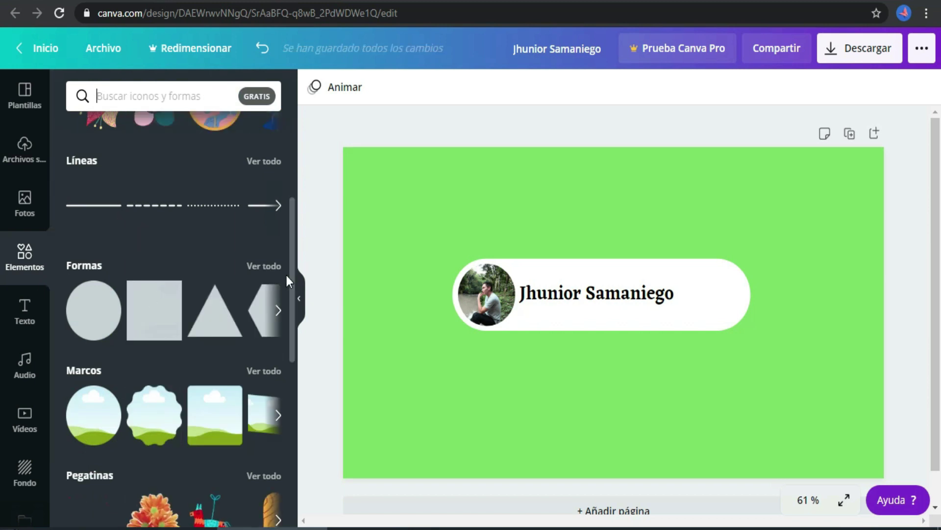
left_click(150, 309)
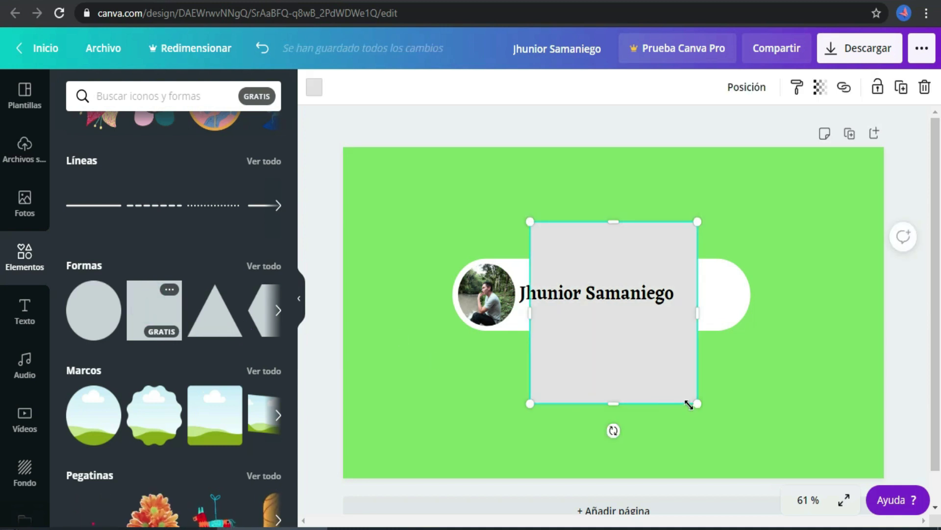
left_click_drag(695, 404, 638, 249)
left_click_drag(563, 292, 601, 236)
Fill the rectangle red and fit it just right of the name
left_click(314, 88)
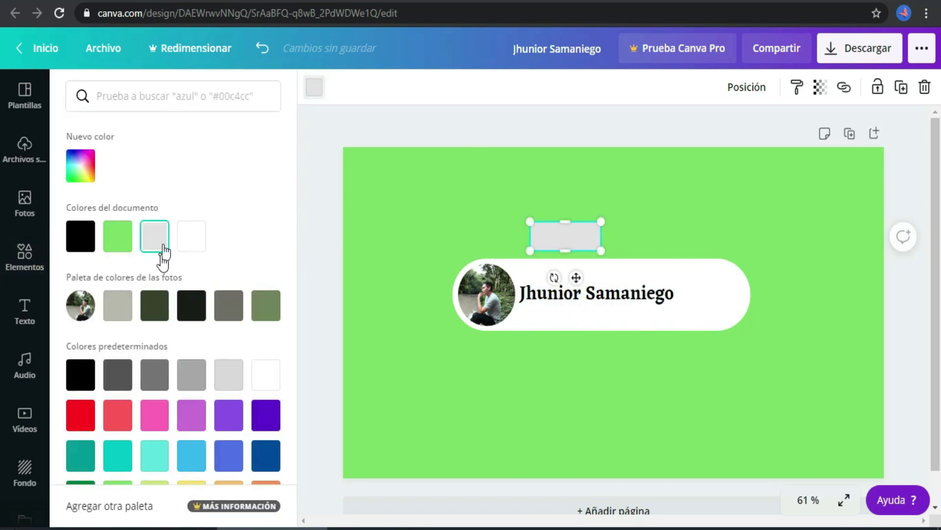
left_click(83, 419)
left_click_drag(608, 236, 715, 296)
left_click(647, 300)
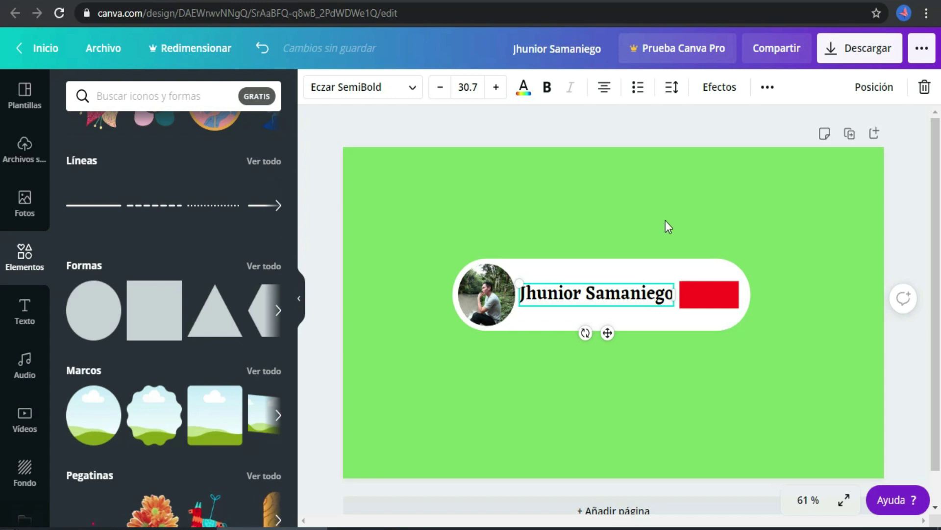
Tighten the name's letter spacing to -63 and shift the name and red rectangle slightly left
left_click(672, 90)
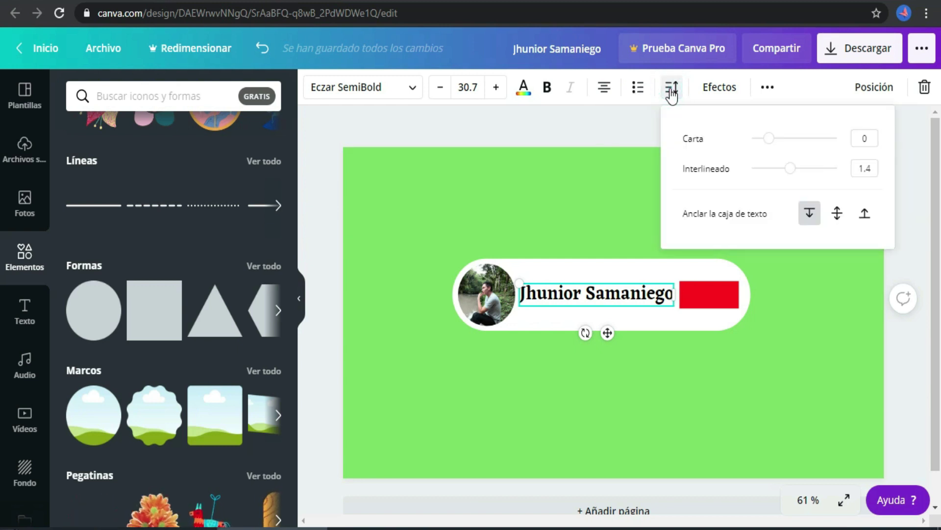
mouse_move(771, 140)
left_mouse_down()
mouse_move(755, 142)
mouse_move(763, 138)
left_mouse_up()
left_click(734, 361)
left_click_drag(622, 294, 614, 293)
left_click_drag(691, 294, 673, 296)
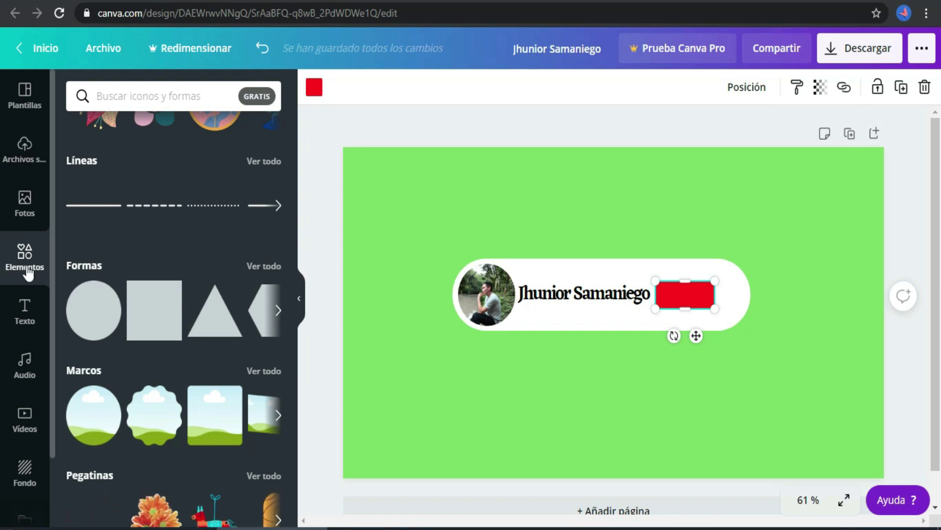
Add a white 'suscribirse' heading to the page
left_click(21, 313)
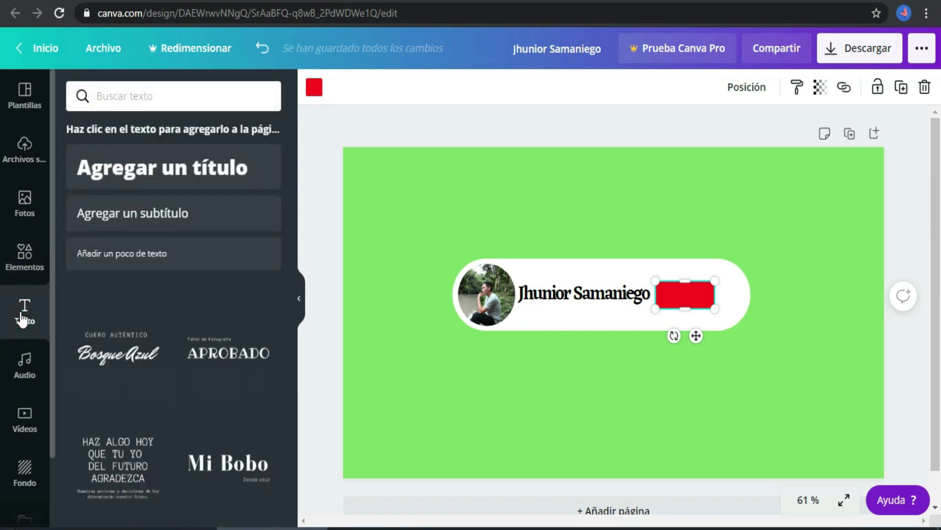
left_click(195, 167)
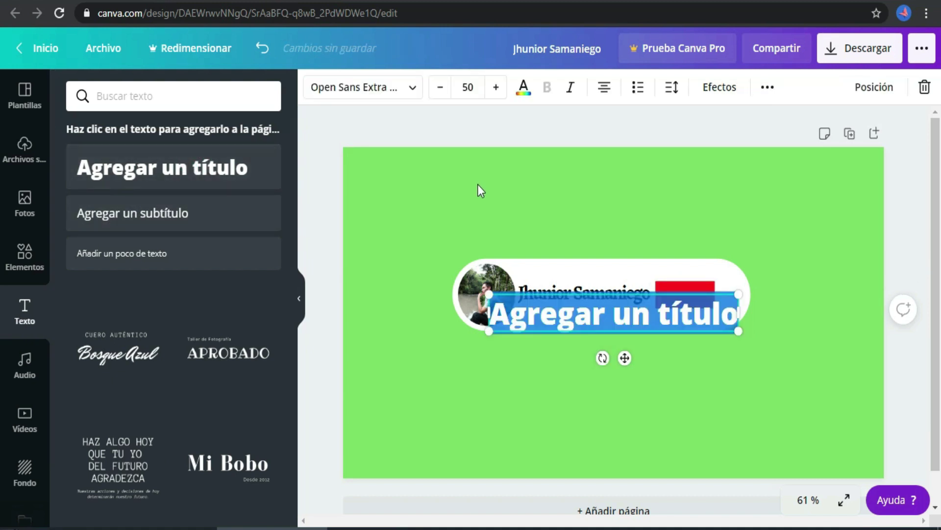
type("suscr")
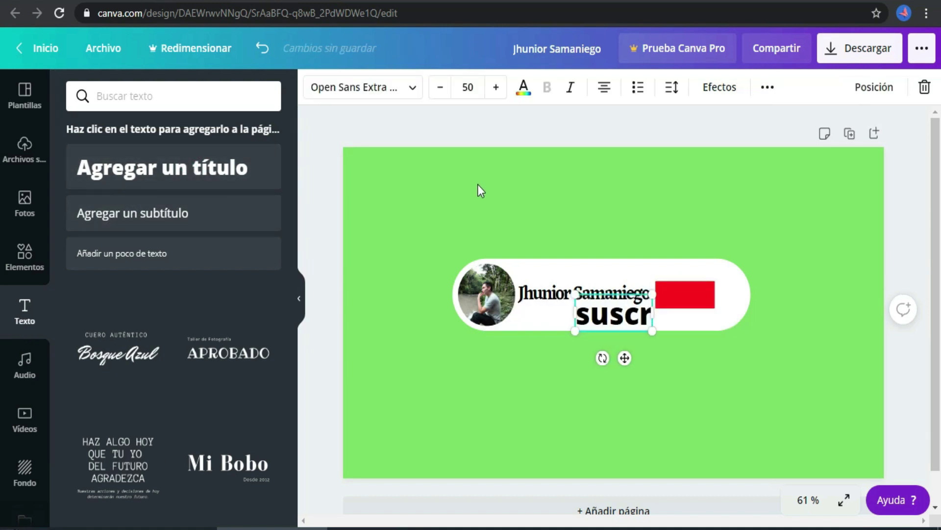
type("ibirse")
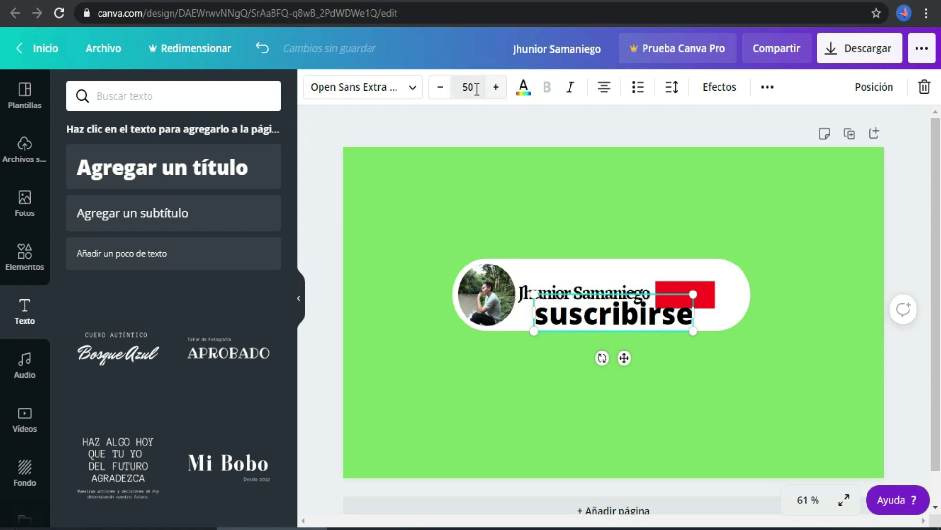
left_click(524, 88)
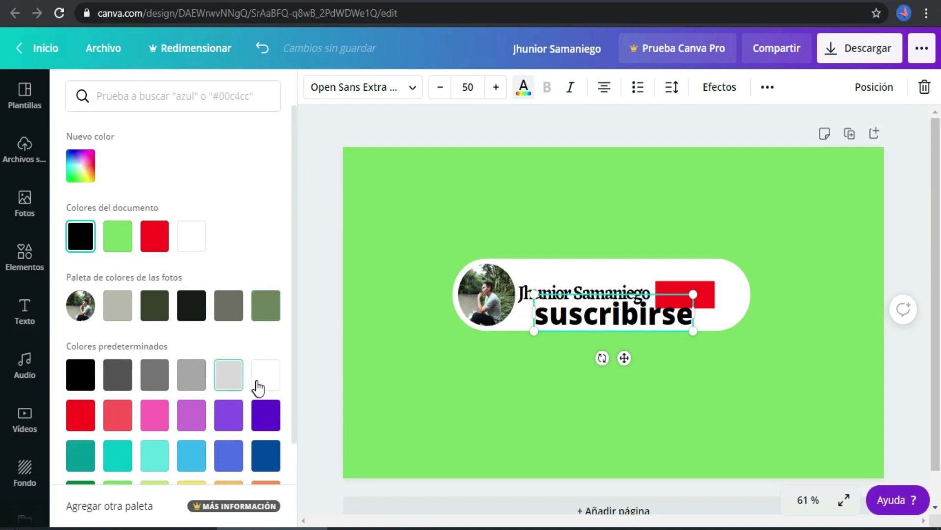
left_click(264, 384)
Shrink the 'suscribirse' label to 20.6 and place it on the red rectangle
left_click_drag(691, 332, 625, 315)
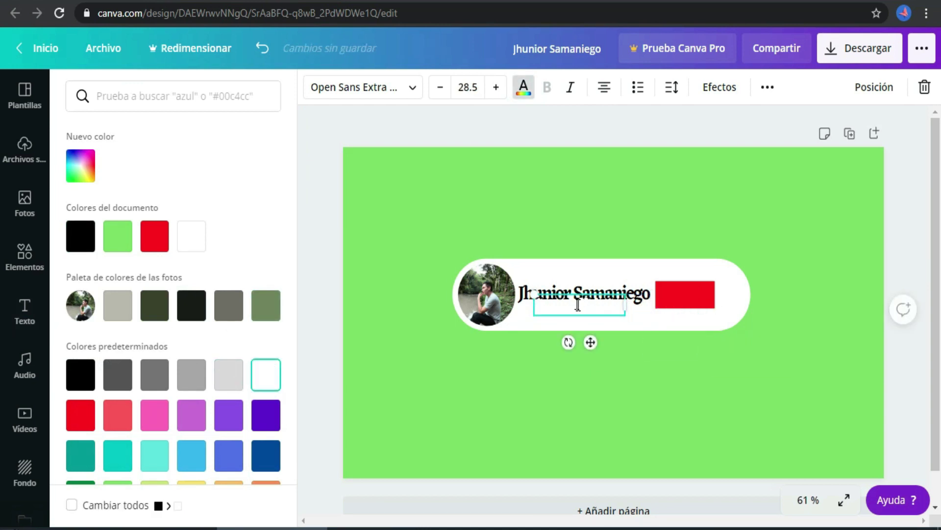
left_click_drag(591, 342, 693, 293)
left_click(701, 306)
left_click(694, 290)
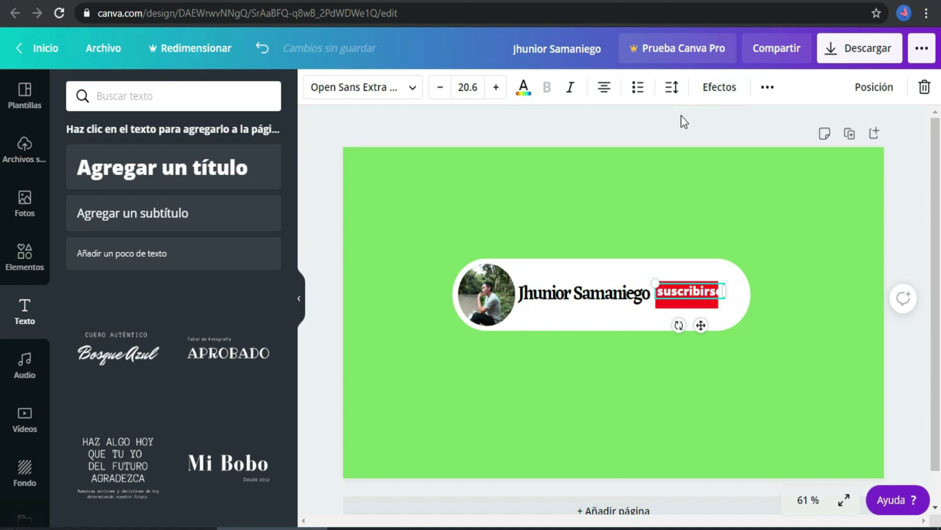
left_click(769, 89)
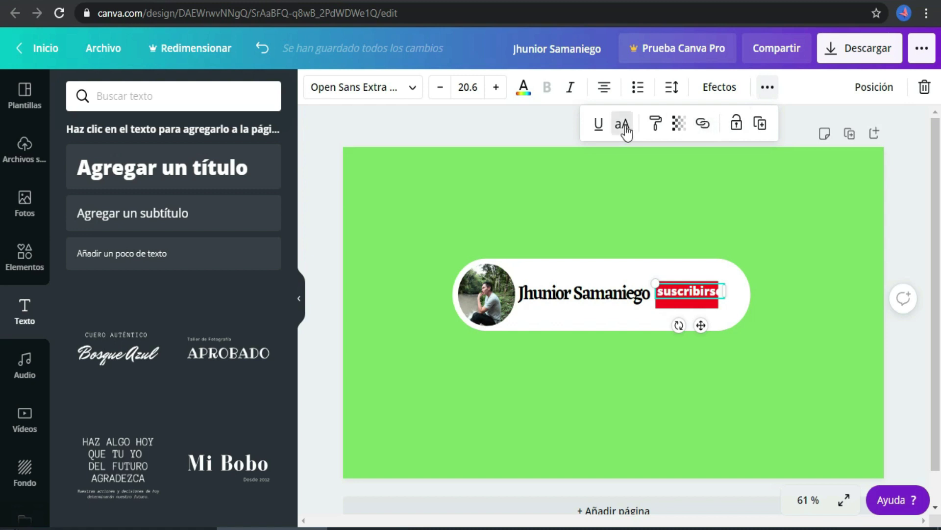
Make the label read SUSCRIBIRSE in capitals on one line at size 15.7, over the red rectangle
left_click(622, 127)
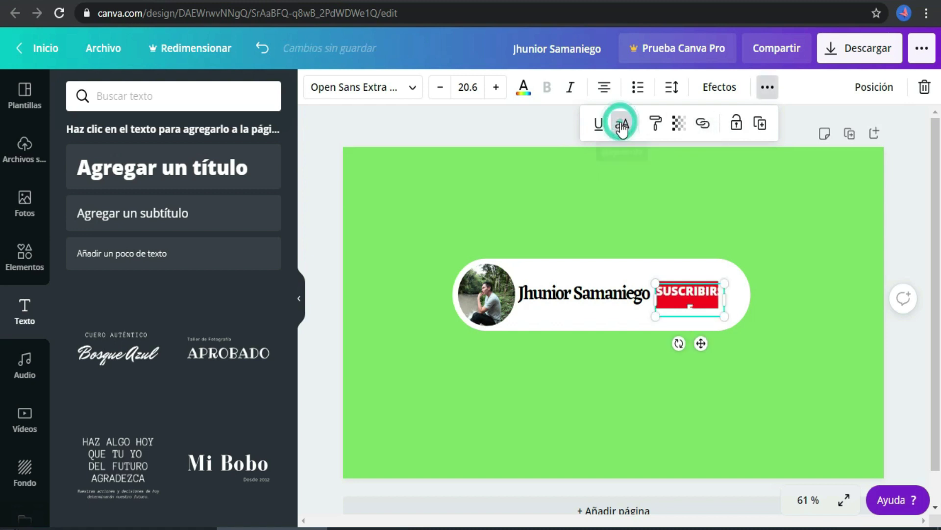
mouse_move(725, 305)
left_mouse_down()
mouse_move(733, 305)
mouse_move(719, 308)
left_mouse_up()
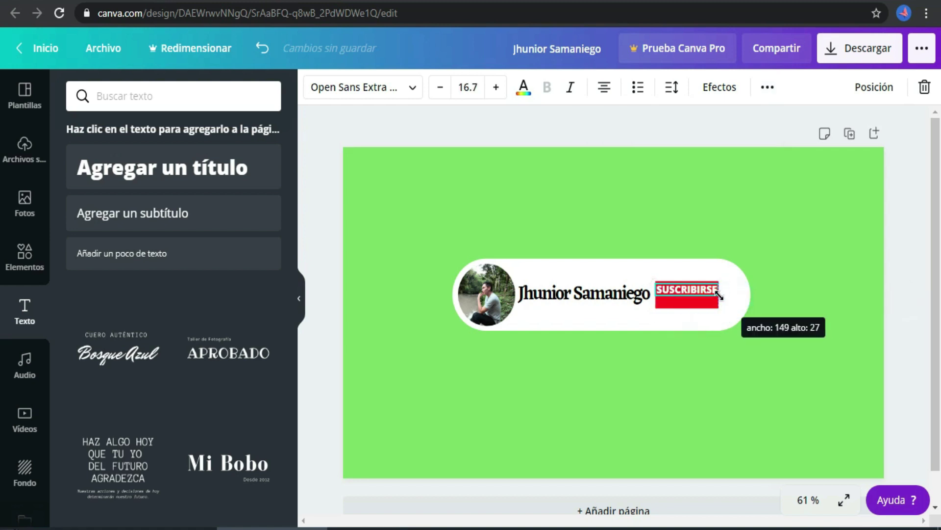
left_click(693, 307)
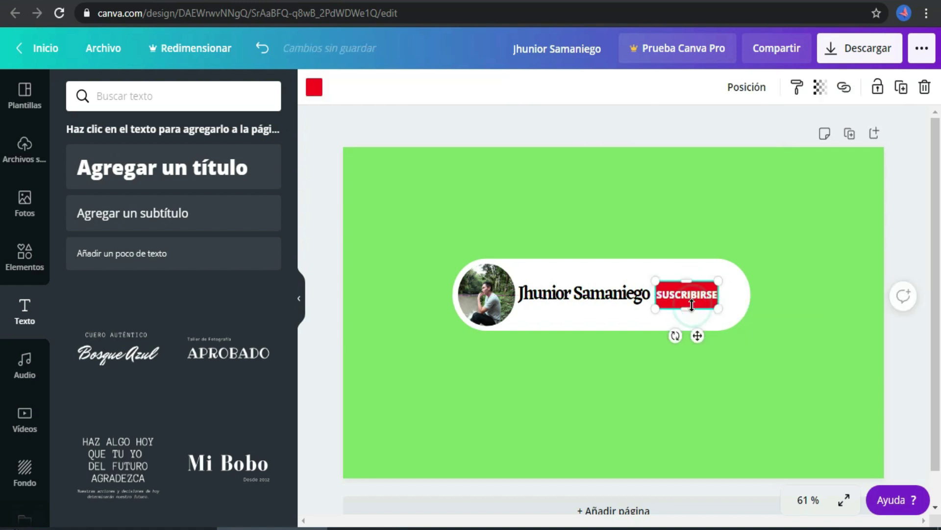
left_click_drag(689, 285, 690, 287)
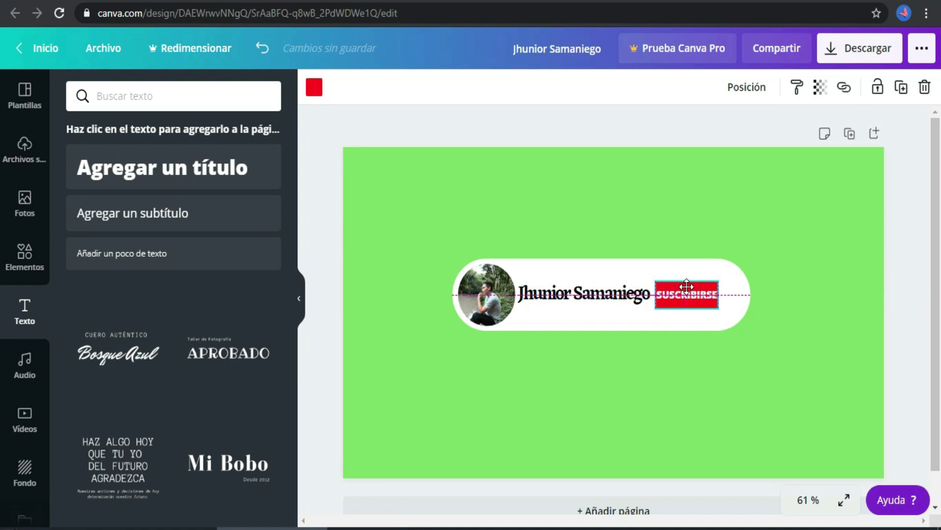
left_click(693, 293)
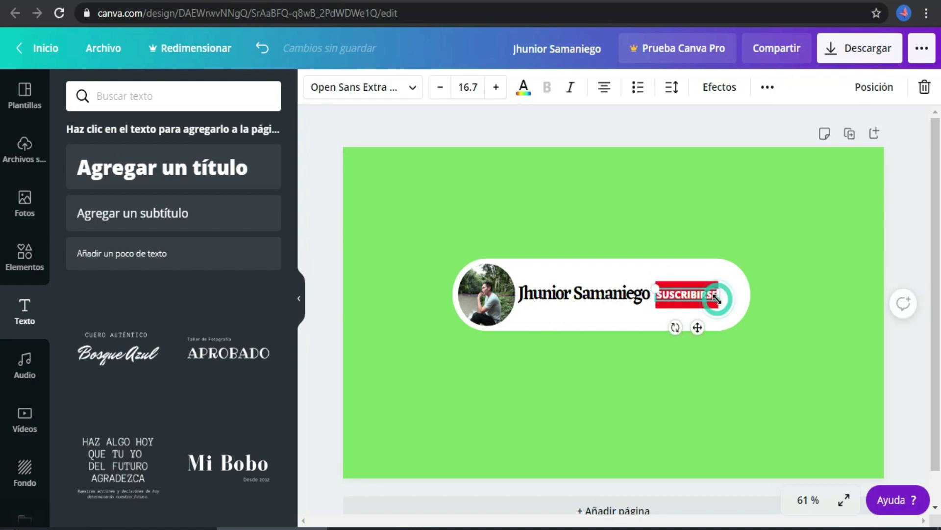
left_click(443, 89)
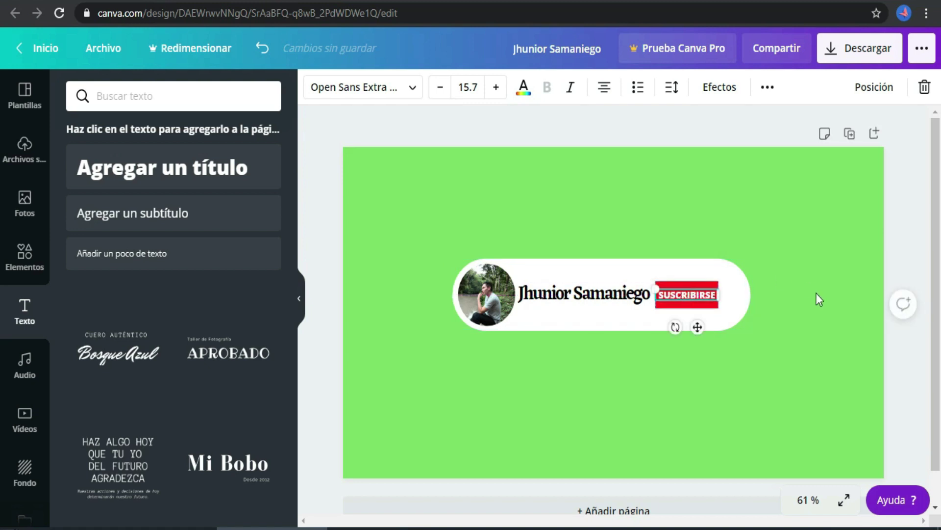
left_click(792, 272)
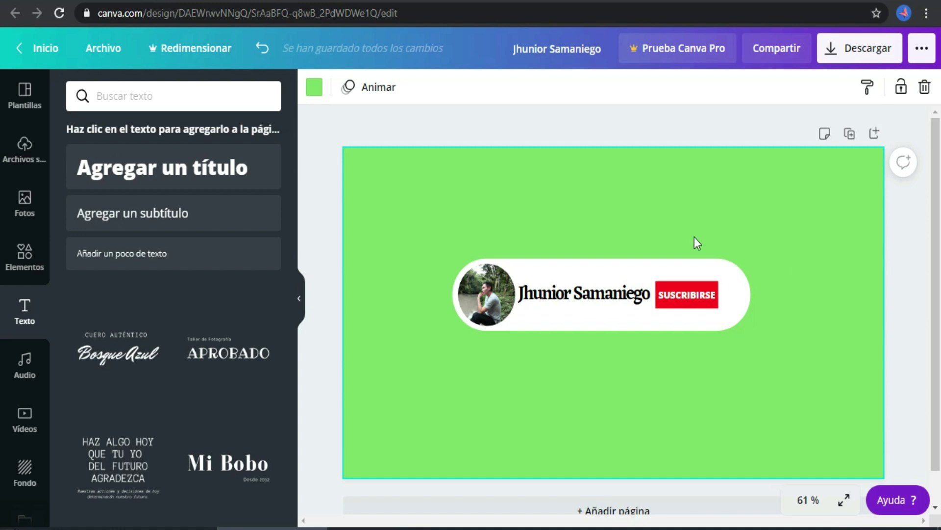
Select the photo, name and button together and move the badge smaller toward the lower left
left_click_drag(783, 346, 422, 258)
left_click_drag(531, 264, 460, 372)
left_click_drag(670, 420, 604, 402)
Shrink the badge further at the page bottom and duplicate the page as Página 2
left_click_drag(525, 355, 526, 389)
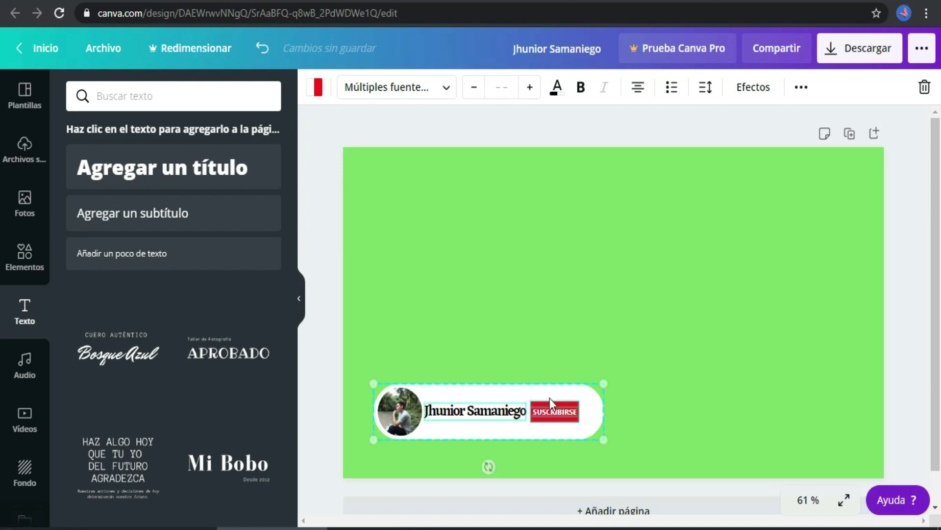
left_click_drag(596, 439, 577, 433)
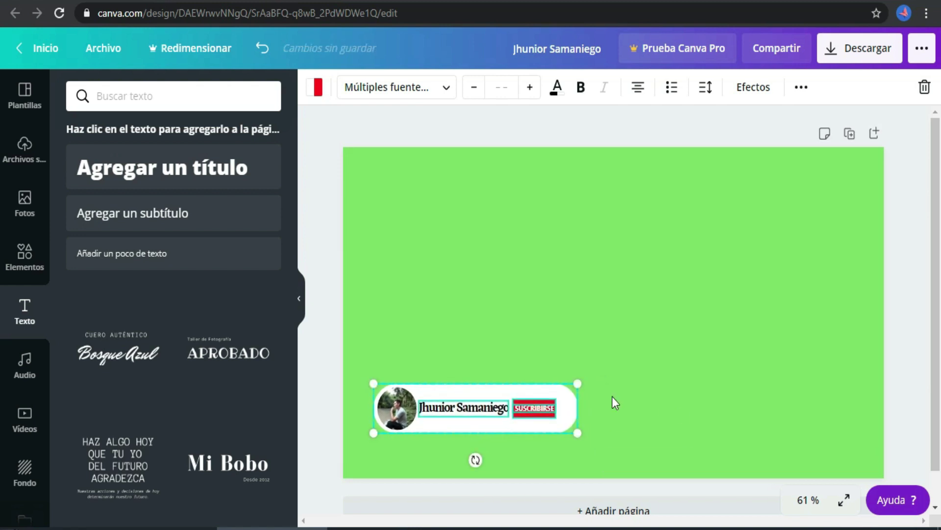
left_click(666, 277)
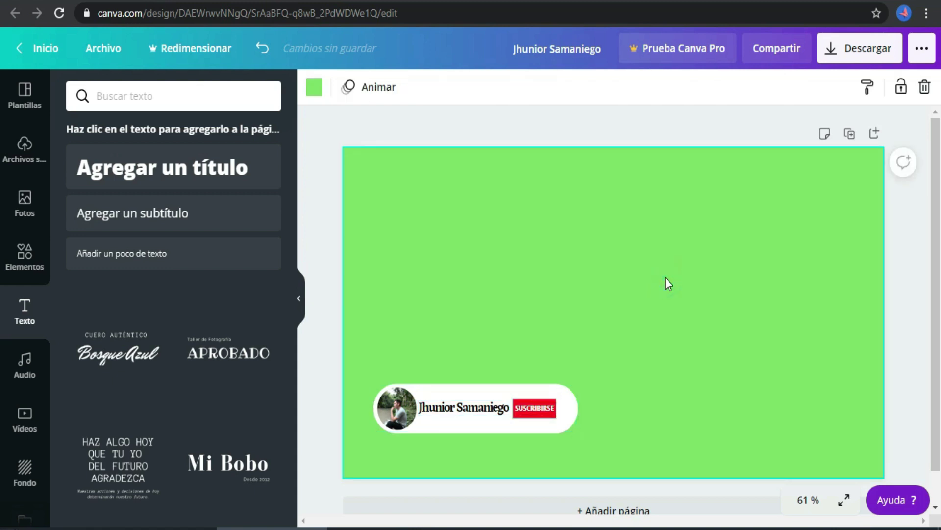
left_click(850, 133)
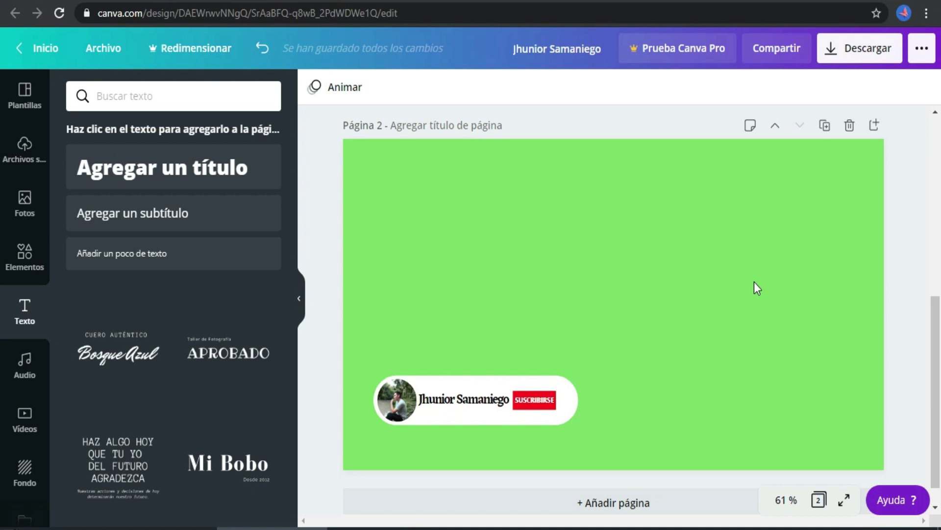
Search Canva's elements for 'flecha stiker'
left_click(22, 252)
left_click(168, 97)
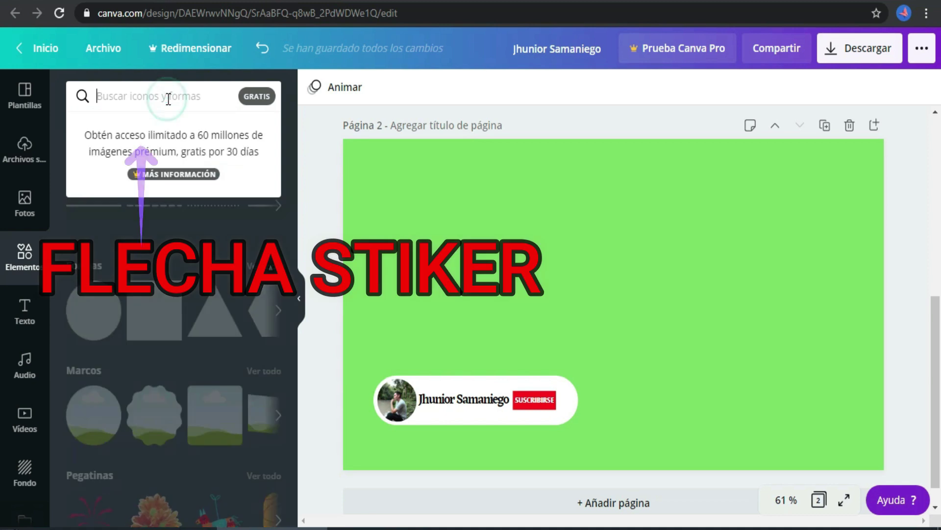
type("fl")
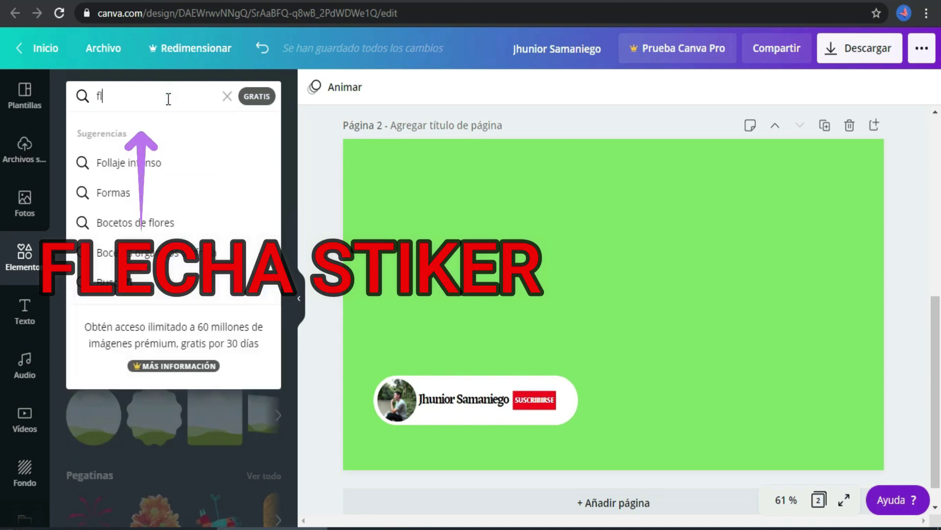
type("echa stiker")
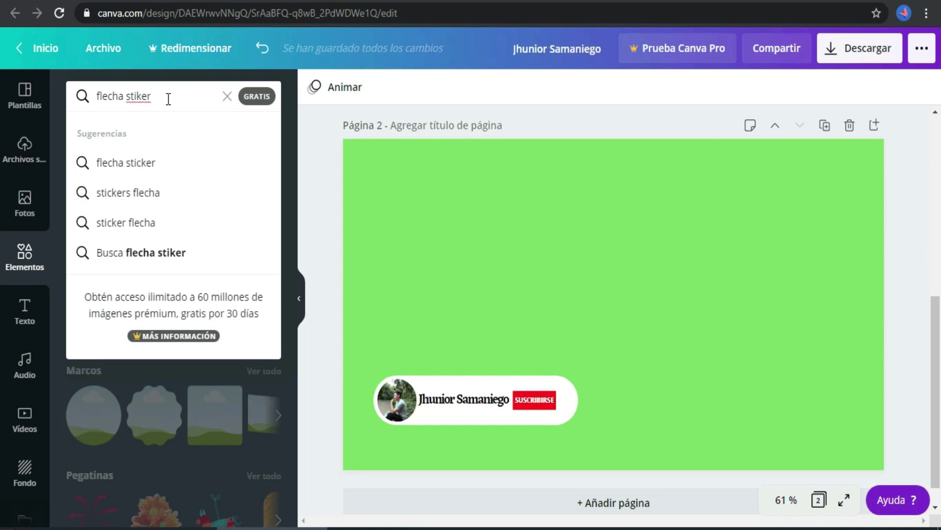
key("Return")
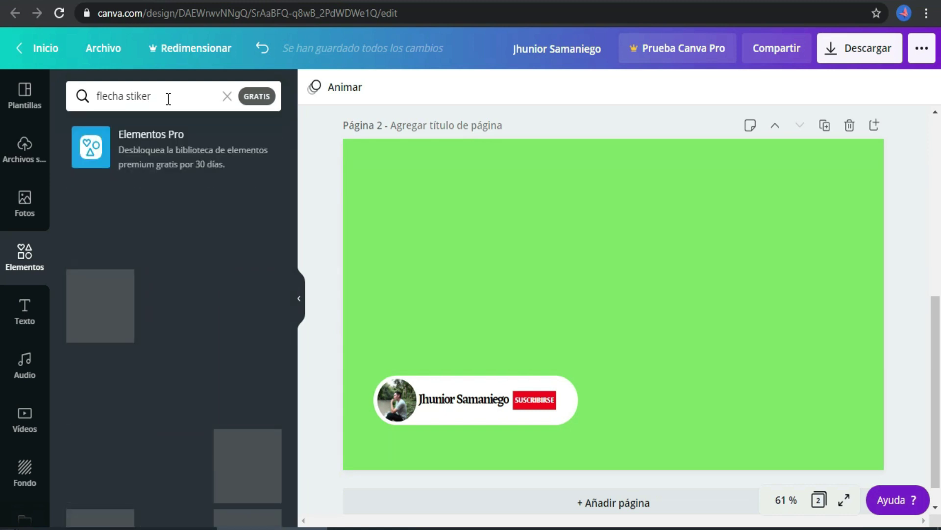
Add the cursor-click sticker, shrink it onto the SUSCRIBIRSE button, and duplicate the page
left_click_drag(294, 211, 292, 349)
scroll(292, 349, "down", 3)
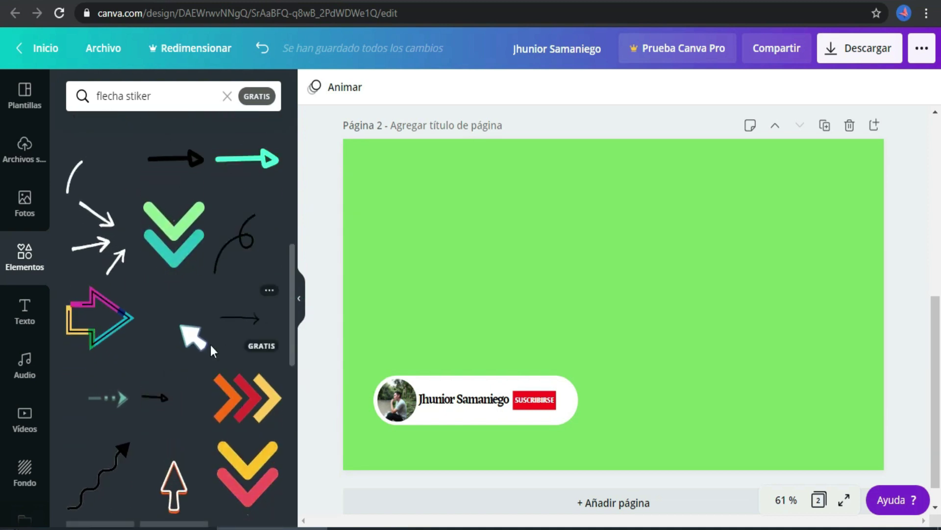
left_click(179, 335)
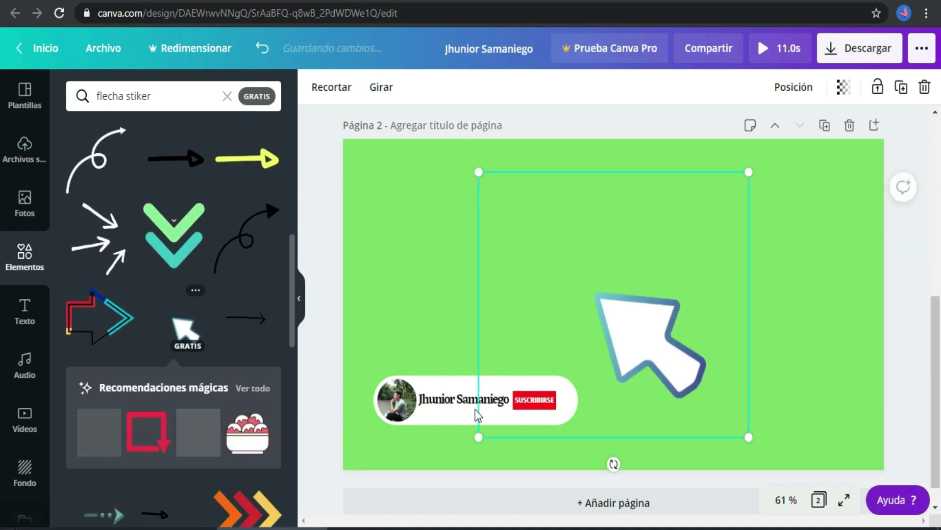
left_click_drag(479, 435, 557, 420)
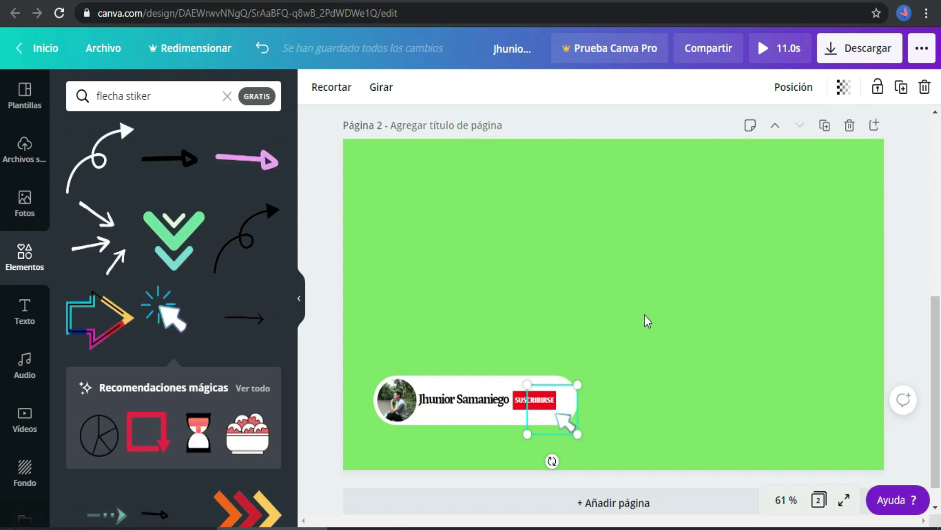
left_click(825, 128)
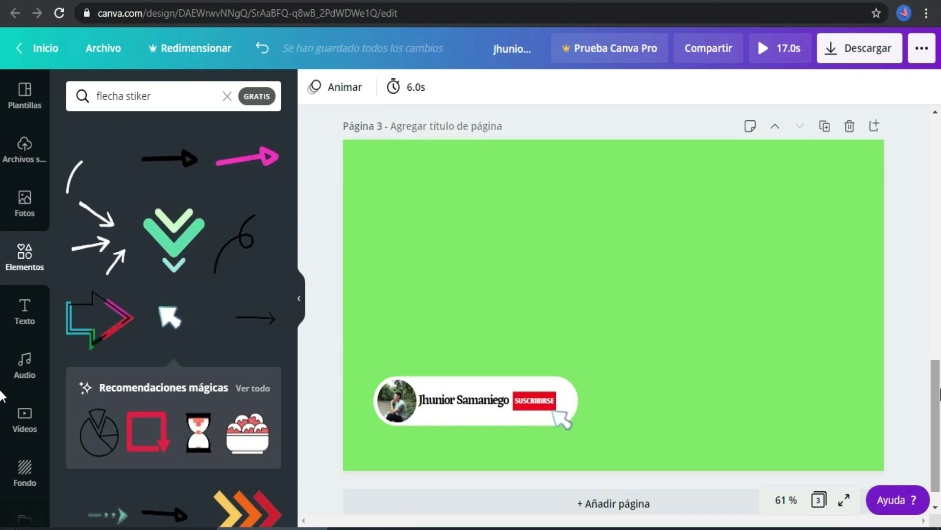
Change the page 3 button text to 'suscrito' and select the cursor sticker
left_click(531, 398)
type("suscrito")
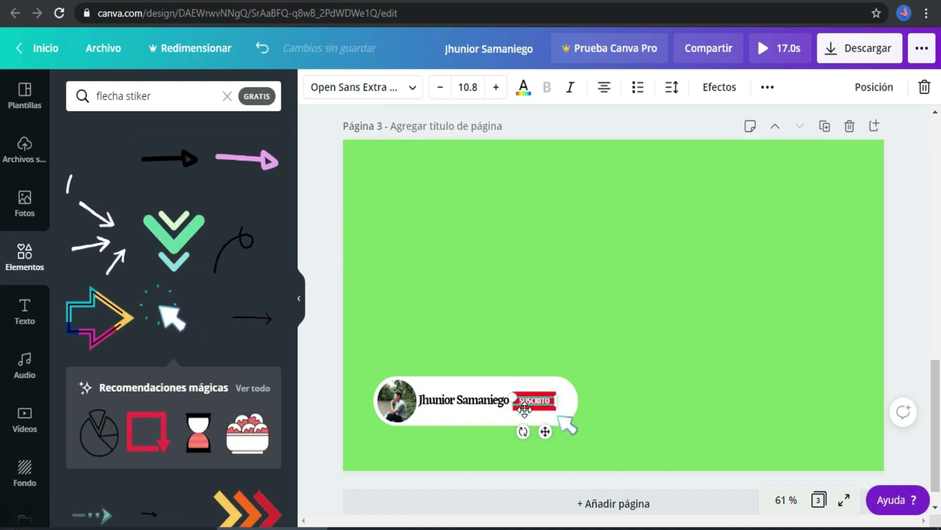
left_click(550, 396)
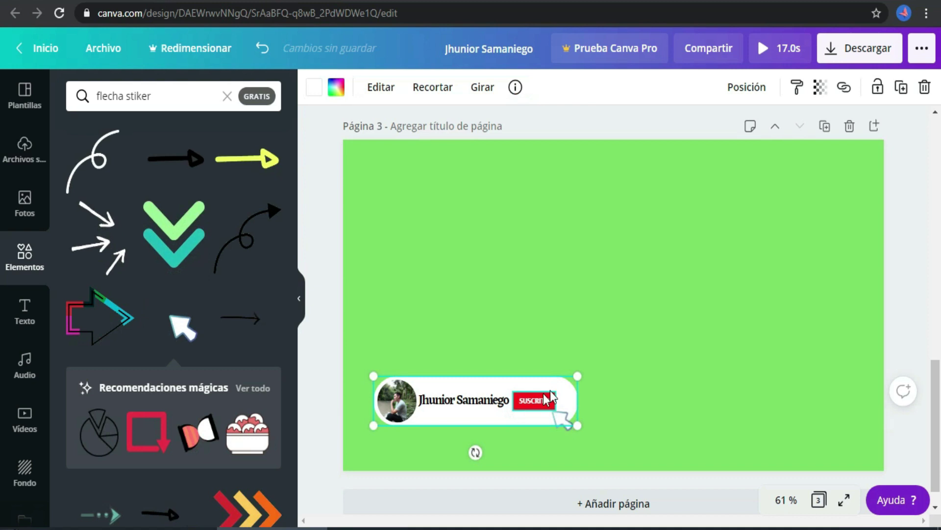
left_click(560, 425)
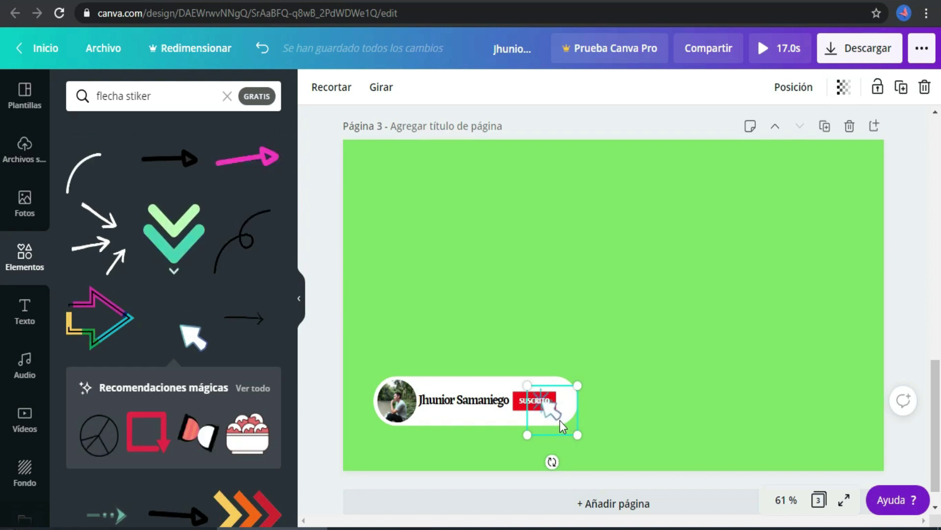
left_click(804, 87)
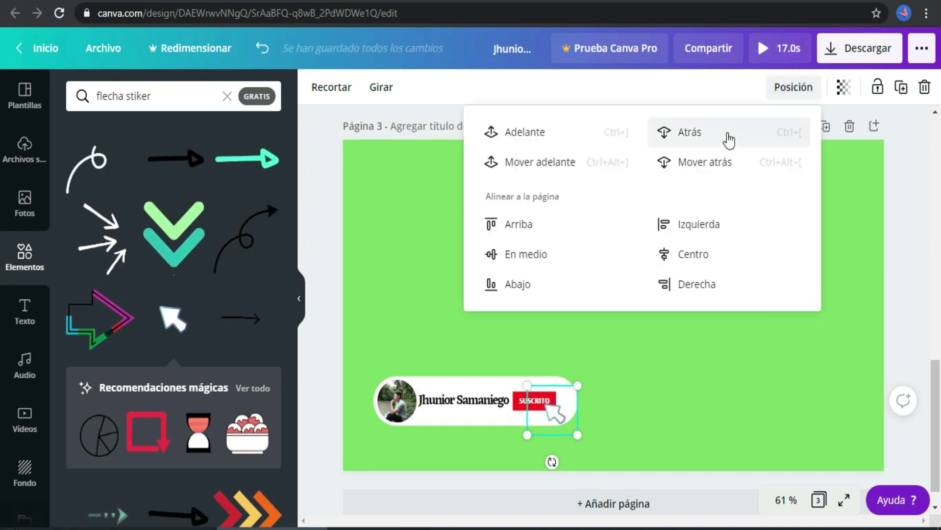
Send the cursor sticker back one layer and narrow the red button to about 84 × 41
left_click(675, 132)
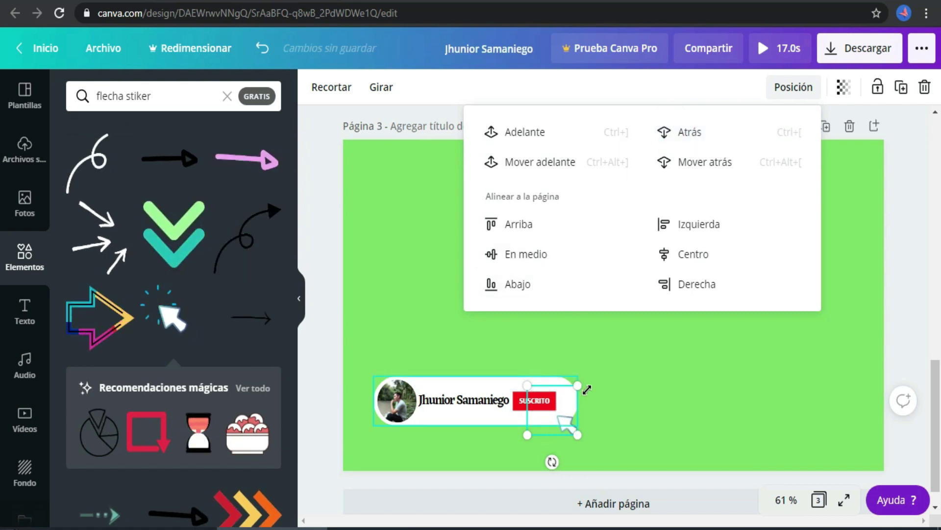
left_click(618, 375)
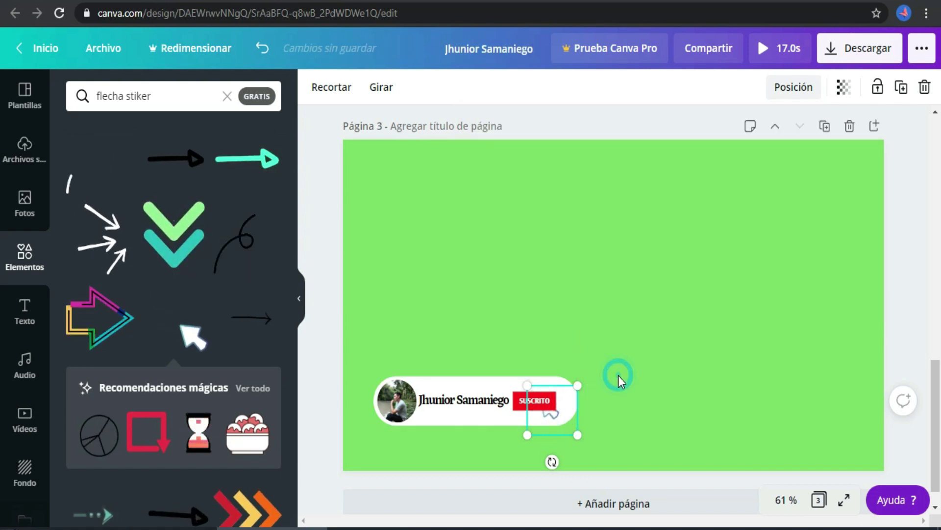
left_click(516, 408)
left_click_drag(552, 401, 548, 401)
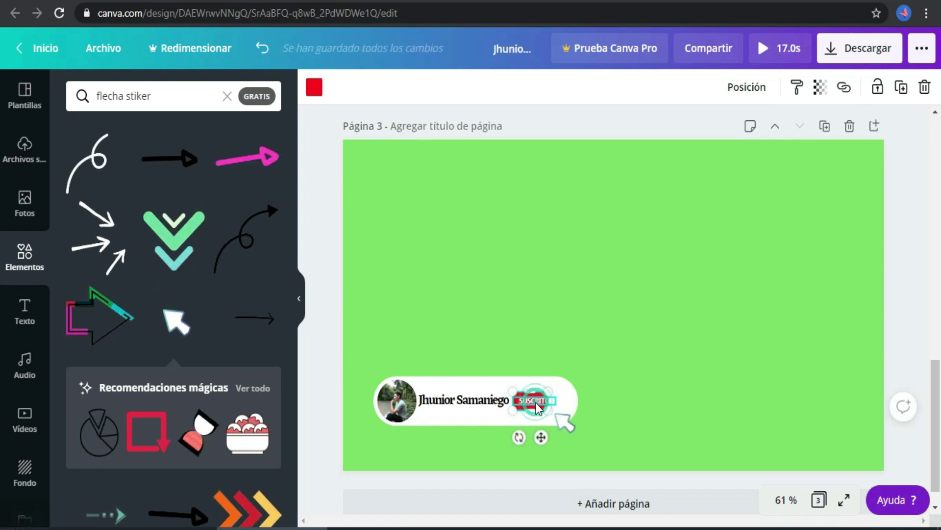
Reposition the SUSCRITO text to sit on the narrower button
left_click(539, 409)
left_click_drag(540, 407, 531, 400)
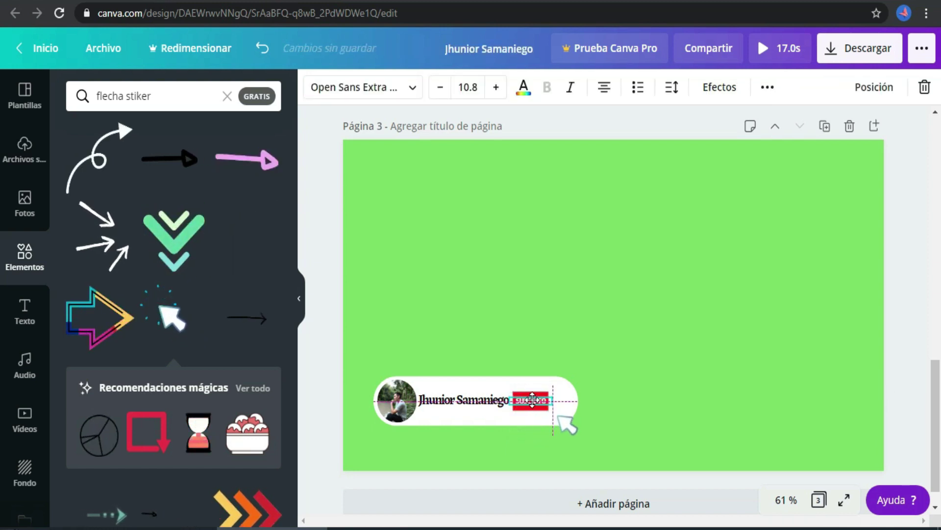
left_click(631, 385)
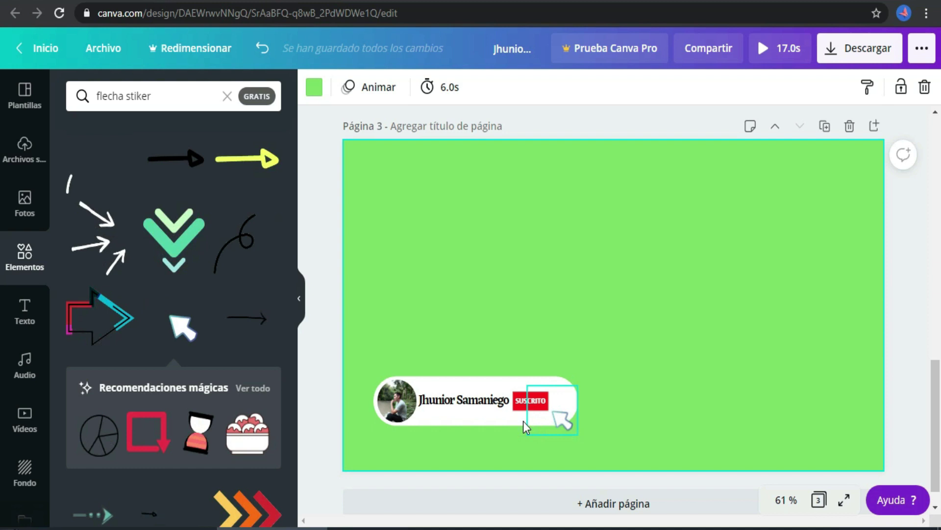
left_click(525, 400)
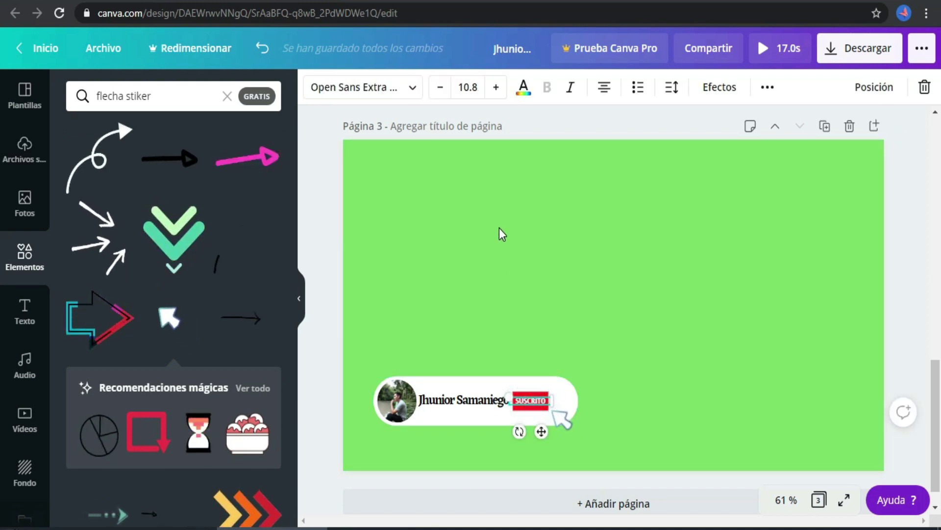
Make the SUSCRITO text dark grey (Gris oscuro #545454)
left_click(524, 88)
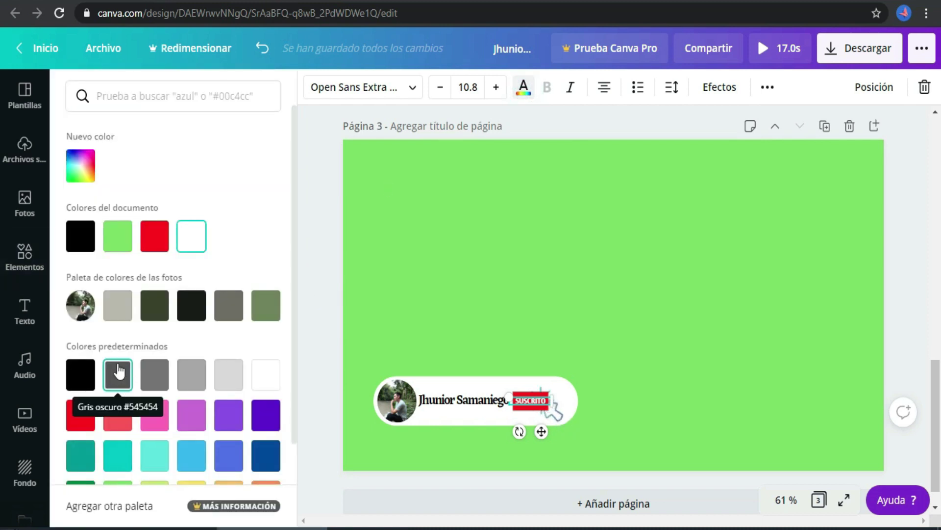
left_click(118, 372)
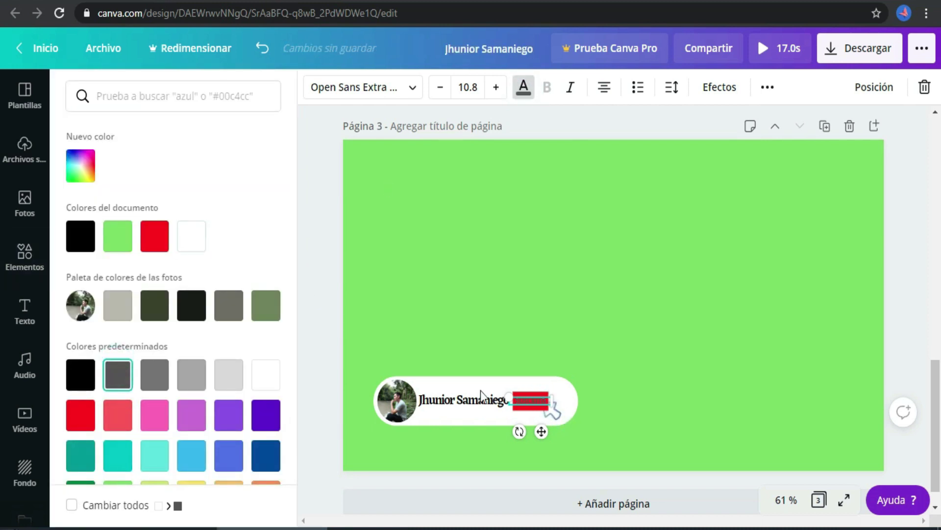
left_click(526, 400)
Recolour the button shape light grey (Gris claro #d9d9d9)
left_click(522, 409)
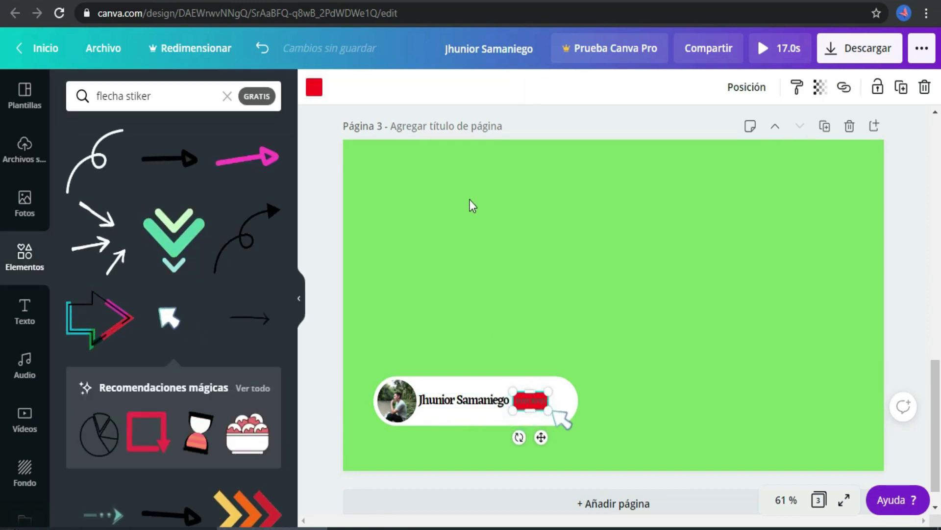
left_click(313, 87)
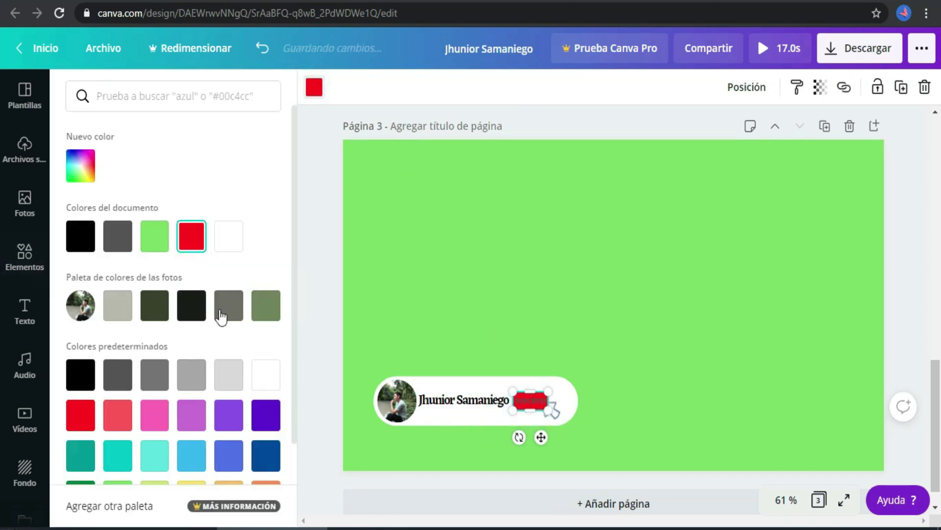
left_click(229, 385)
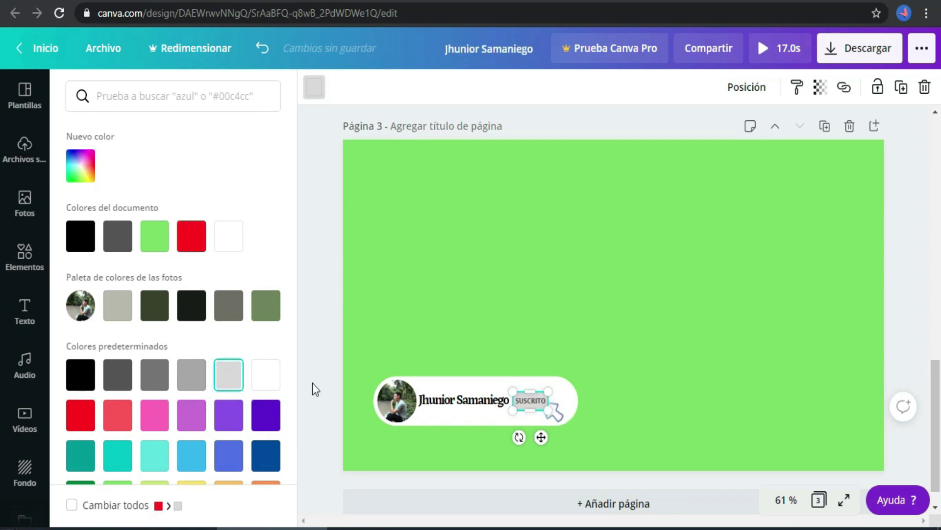
left_click(483, 334)
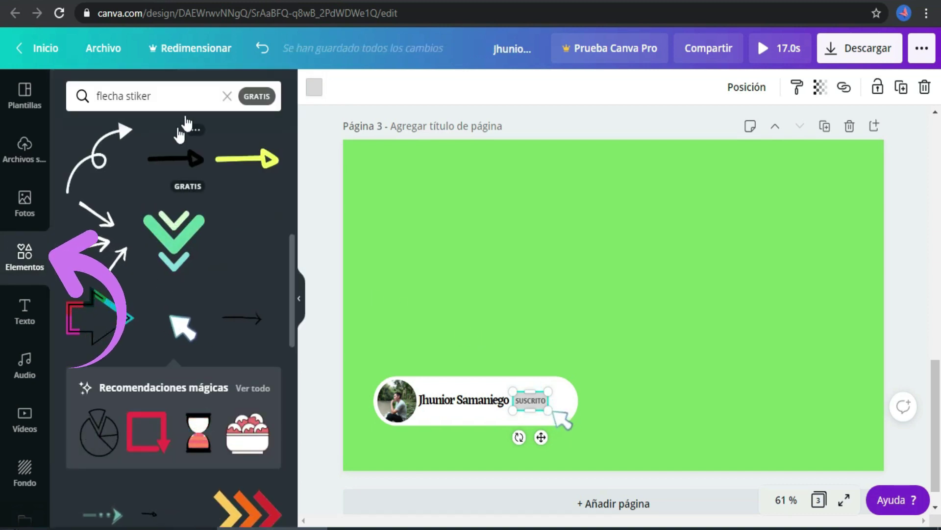
left_click(227, 96)
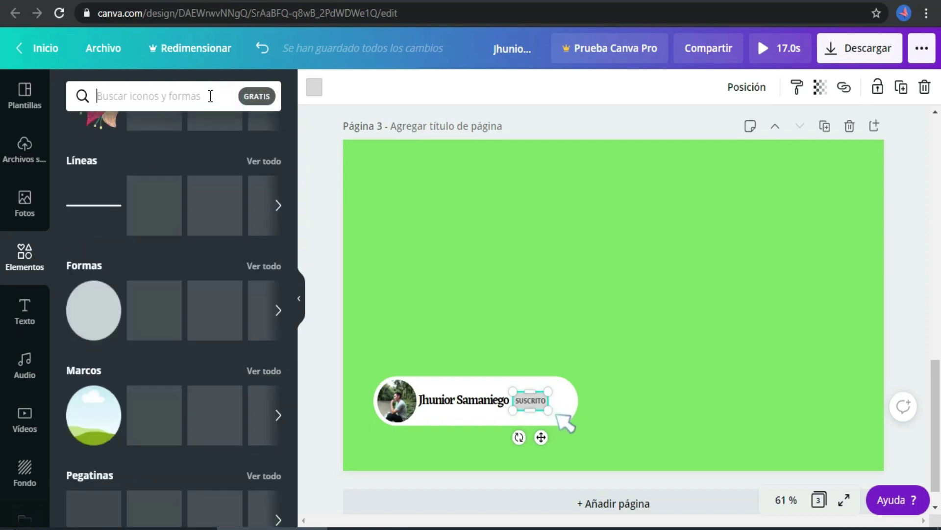
Search elements for 'campanas' and add the plain outline bell to Página 3
type("campanas")
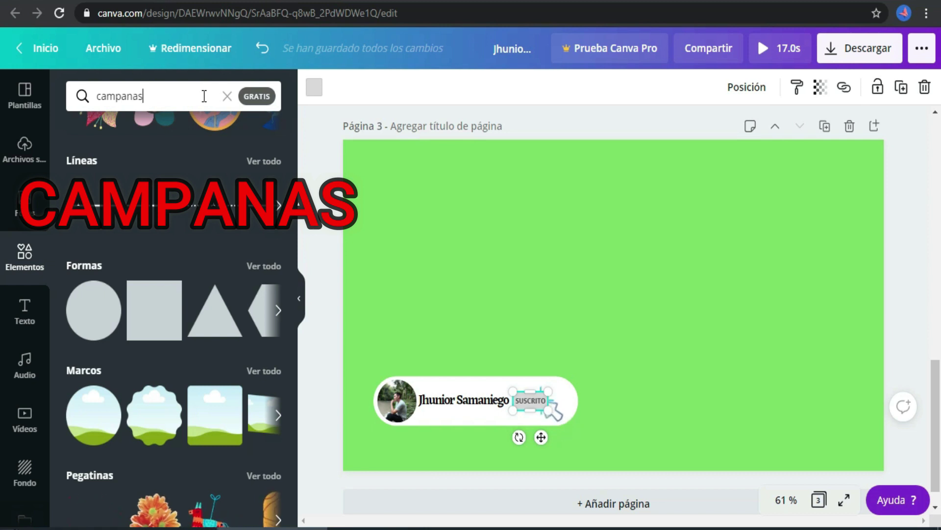
key("Return")
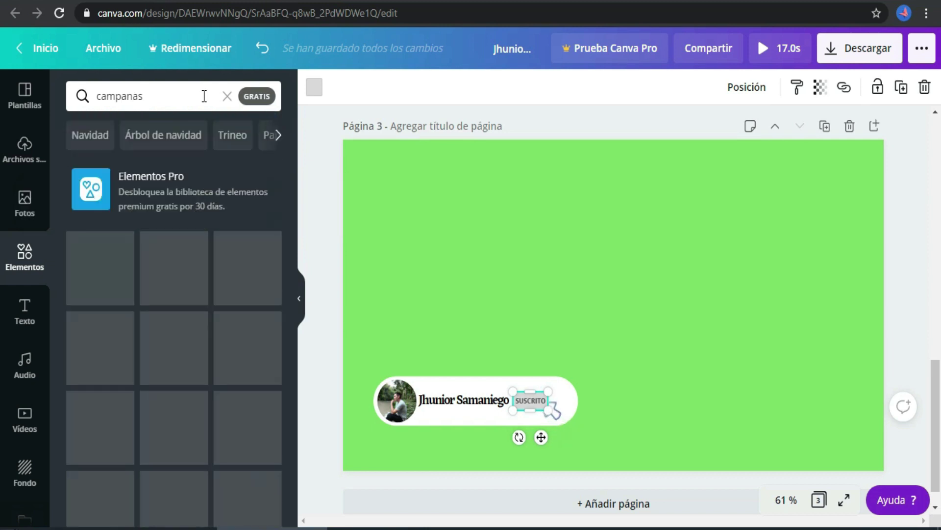
left_click_drag(292, 179, 293, 286)
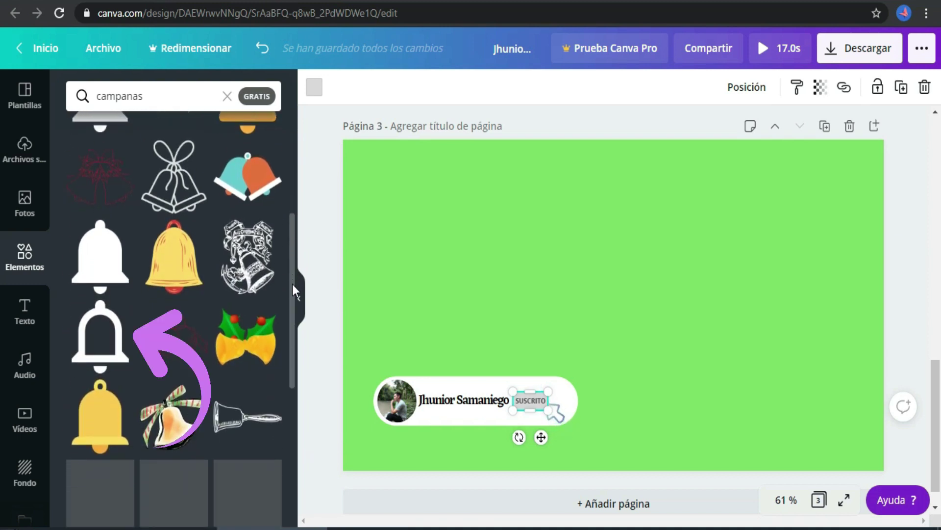
left_click(96, 339)
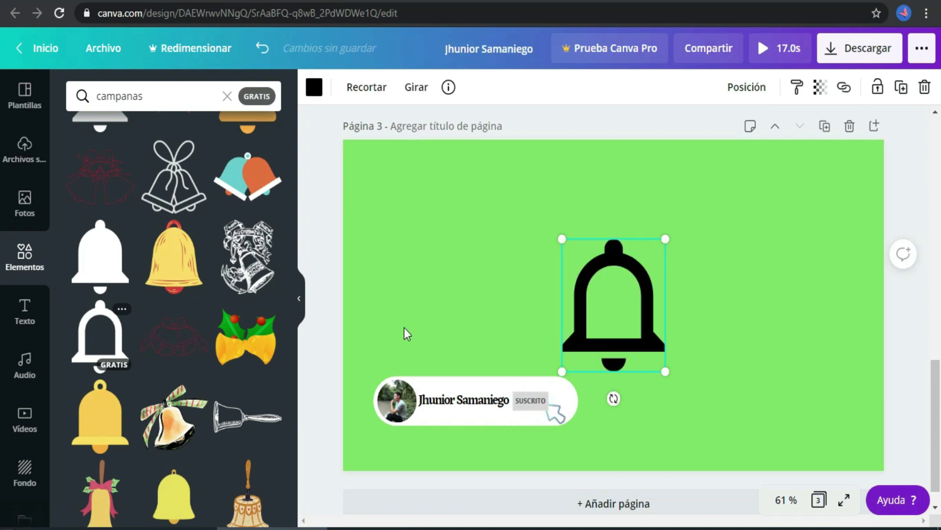
Recolour the bell dark grey and shrink it to about 29 × 34 beside SUSCRITO
left_click(589, 326)
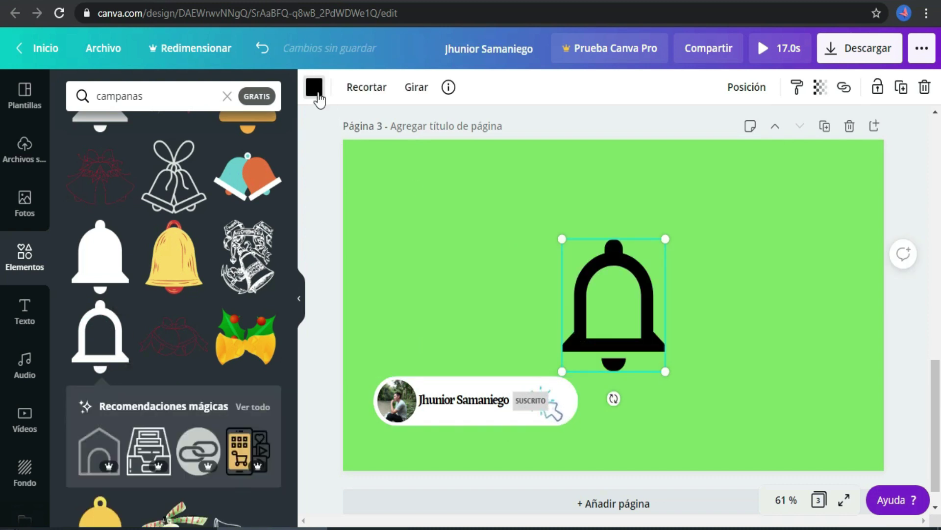
left_click(314, 88)
left_click(119, 374)
left_click_drag(562, 371, 556, 405)
left_click(557, 400)
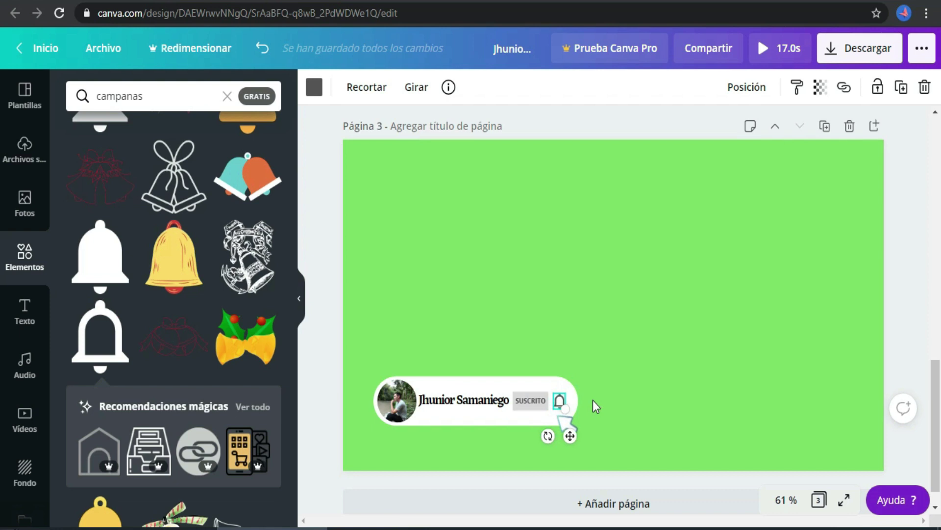
left_click(593, 400)
Bring the hand cursor forward three layers so it sits in front of the bell
left_click(562, 419)
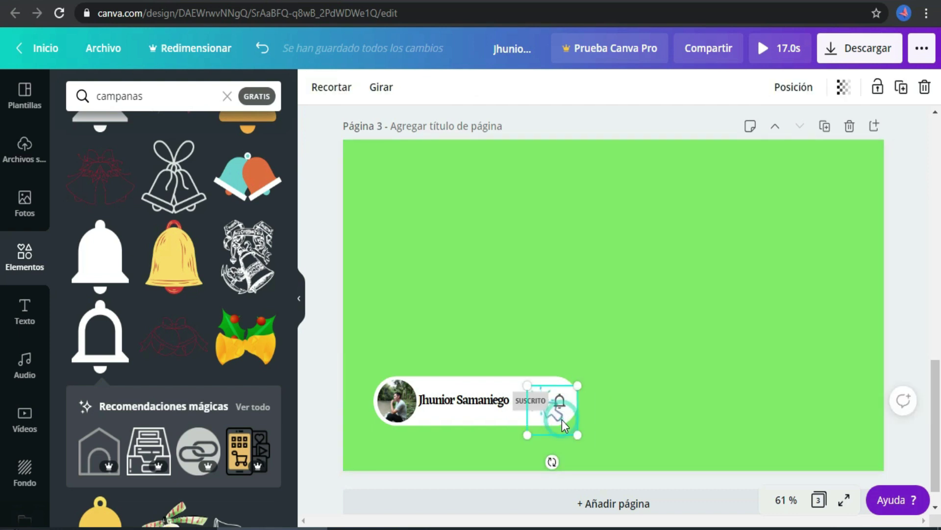
left_click(784, 94)
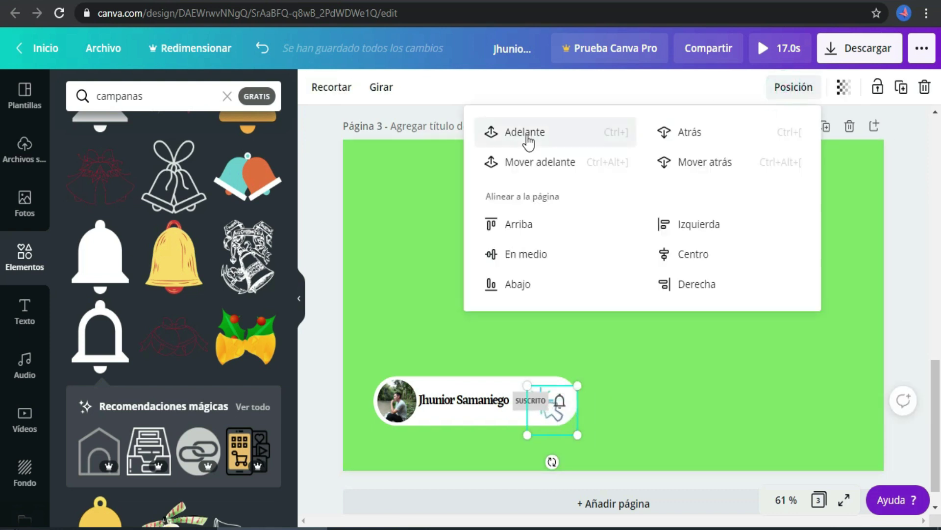
left_click(528, 141)
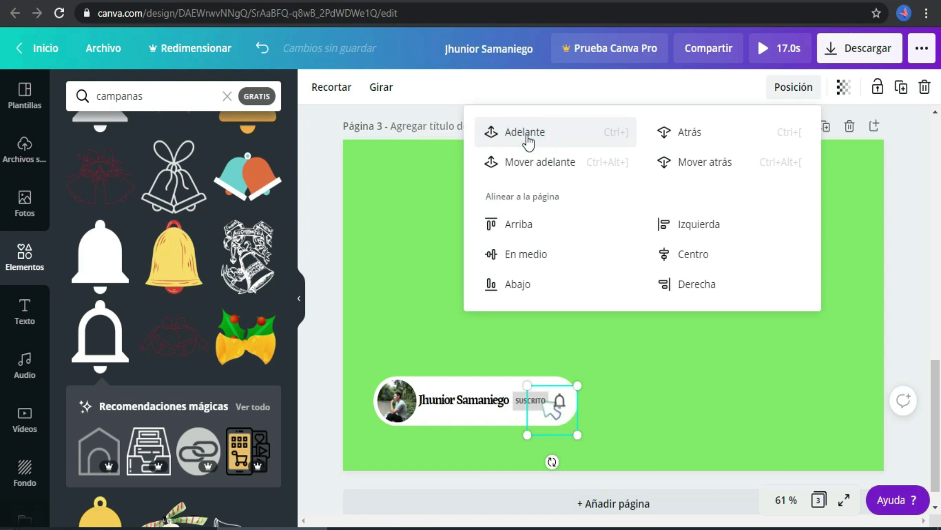
left_click(528, 141)
left_click(528, 141)
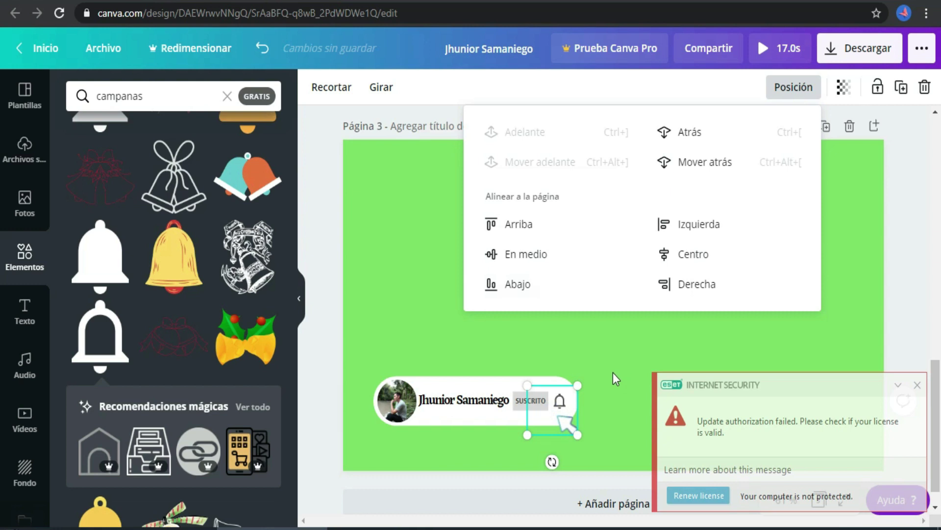
left_click(613, 372)
left_click(918, 384)
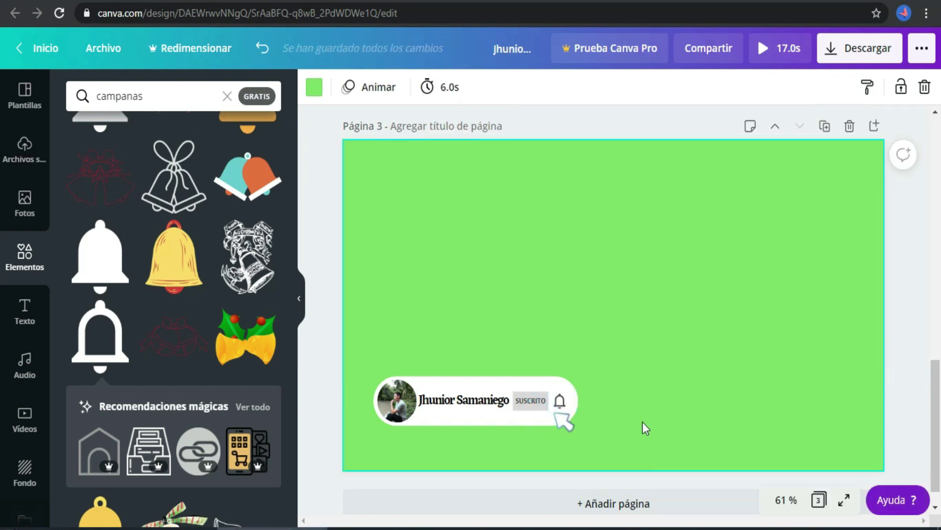
Duplicate to Página 4, place the hand cursor over the bell, then duplicate into Página 5
left_click(826, 127)
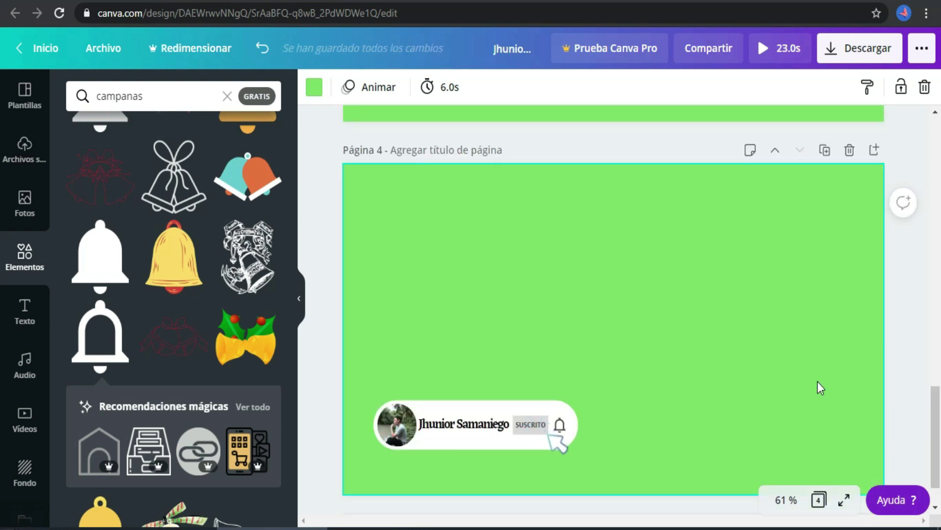
left_click(534, 431)
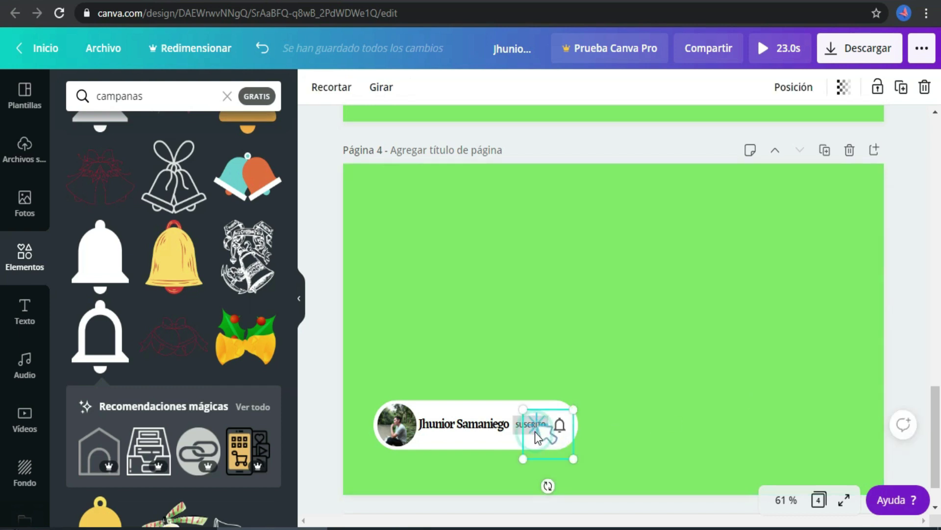
left_click_drag(535, 432, 556, 435)
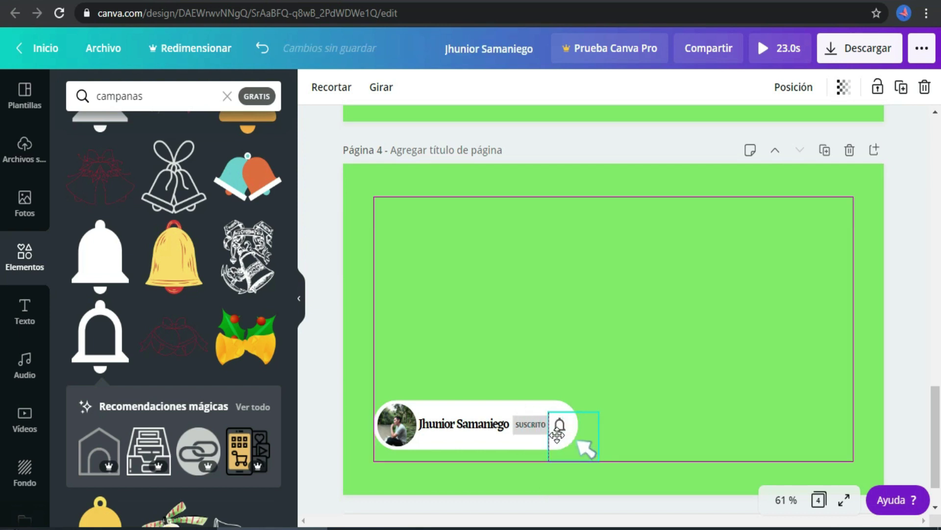
left_click_drag(556, 432, 557, 432)
left_click(632, 433)
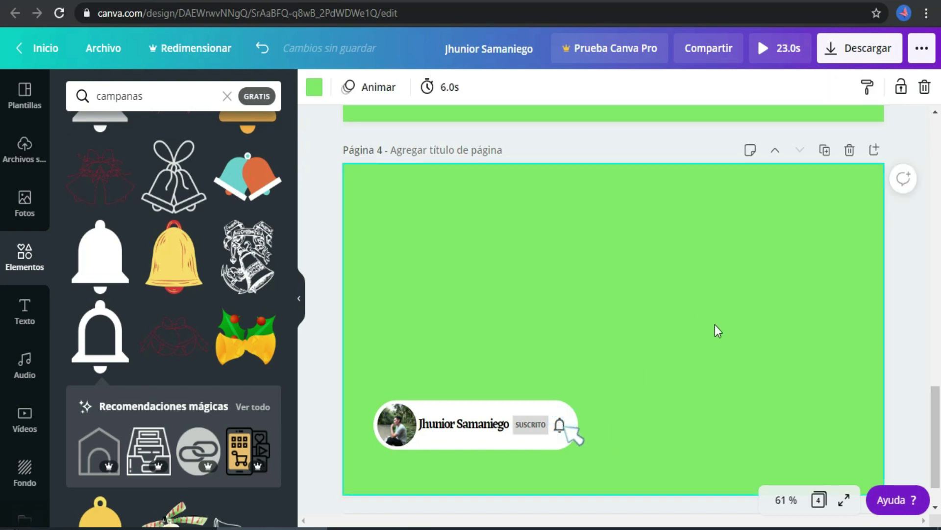
left_click(825, 150)
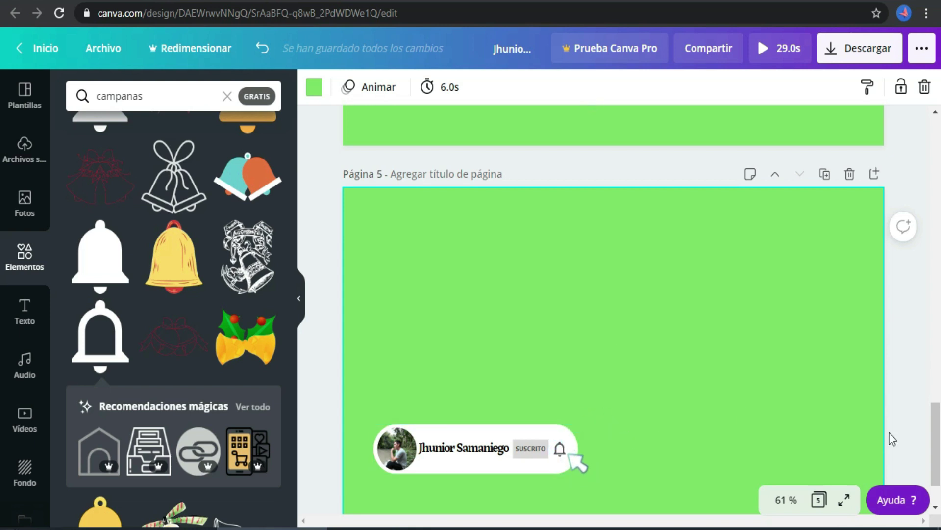
On Página 5, send the hand cursor one layer back so the bell shows in front
scroll(934, 458, "down", 2)
scroll(563, 422, "up", 1)
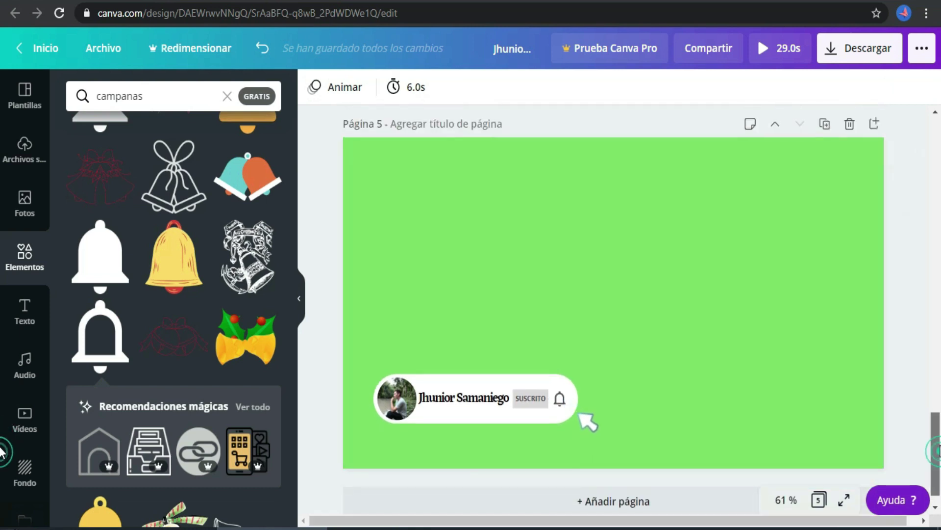
double_click(567, 425)
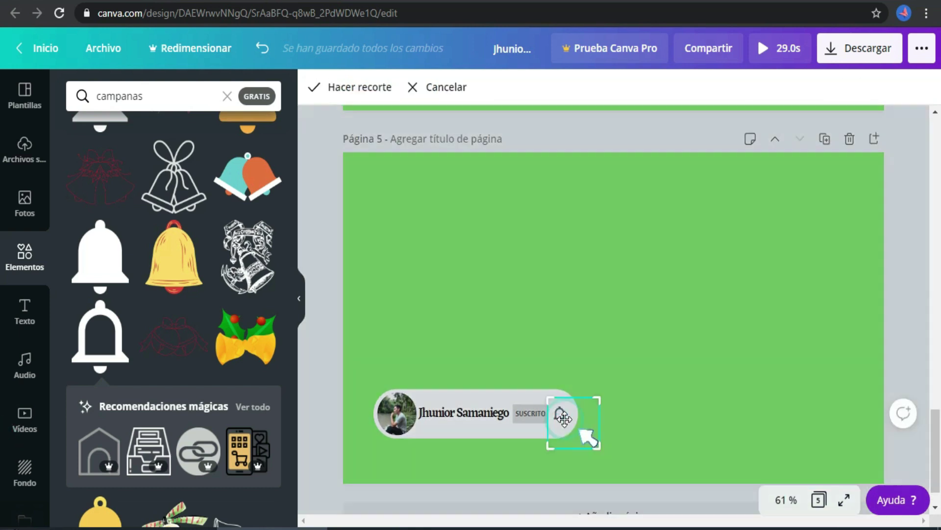
left_click(579, 354)
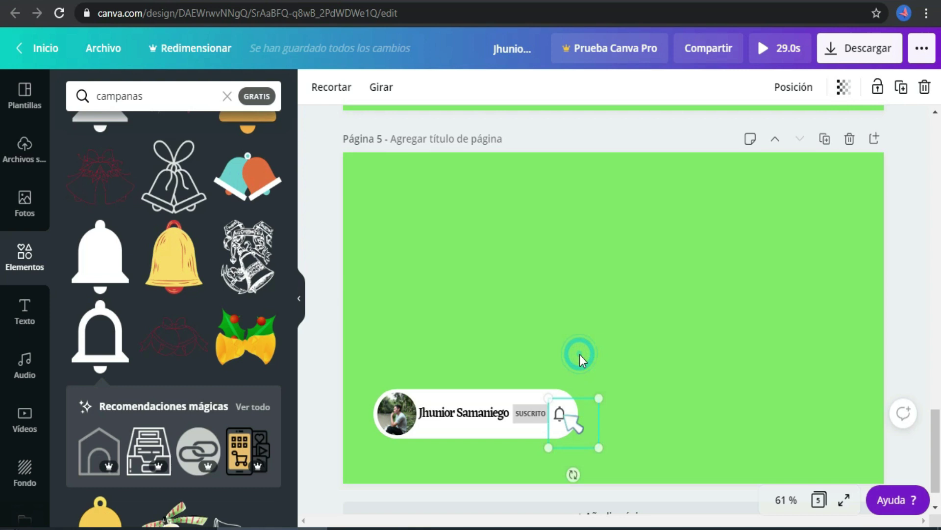
left_click(791, 88)
left_click(697, 133)
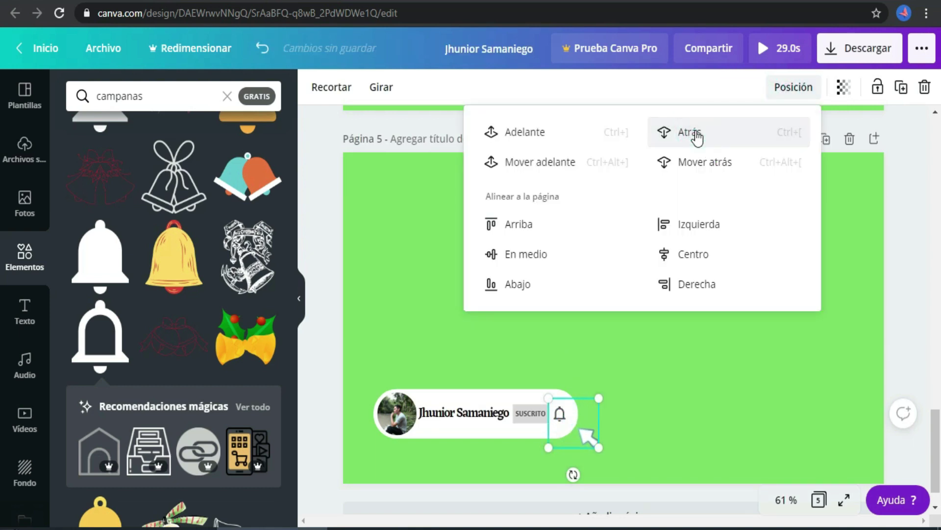
left_click(697, 133)
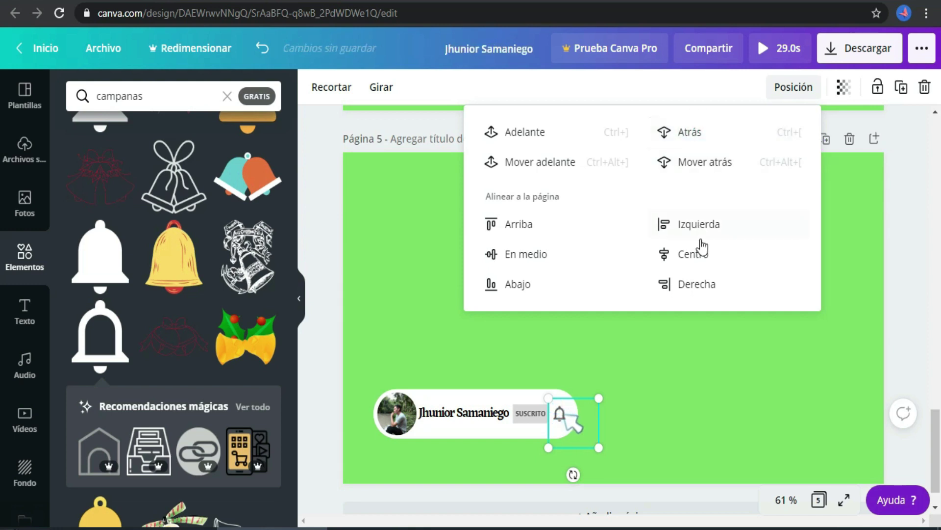
left_click(665, 351)
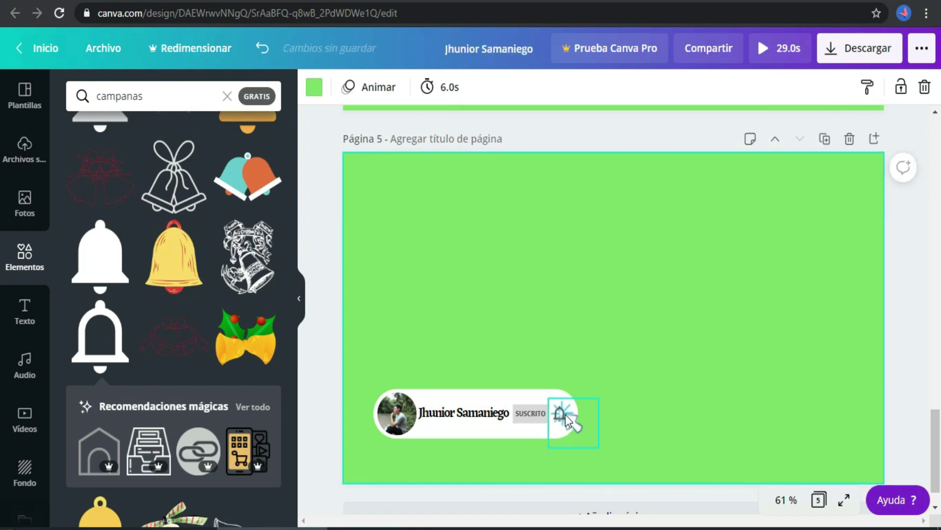
left_click(563, 414)
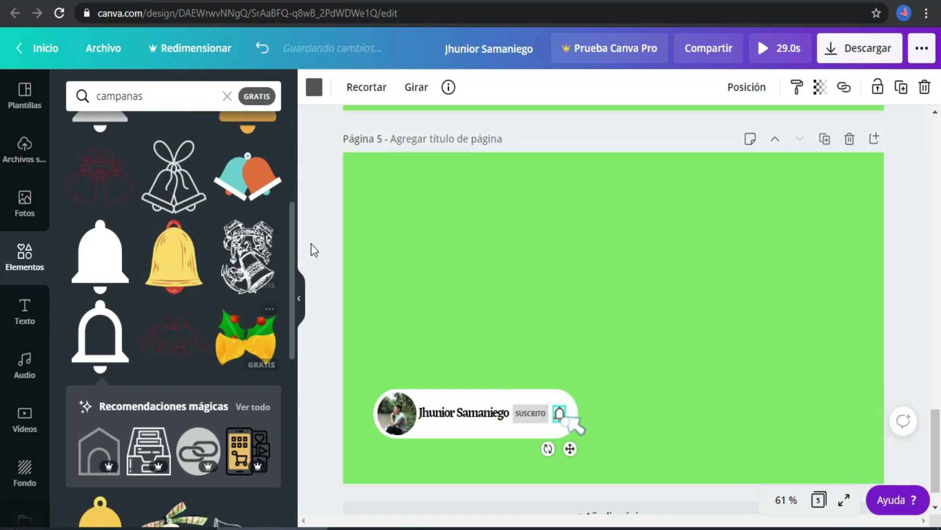
left_click_drag(293, 240, 299, 172)
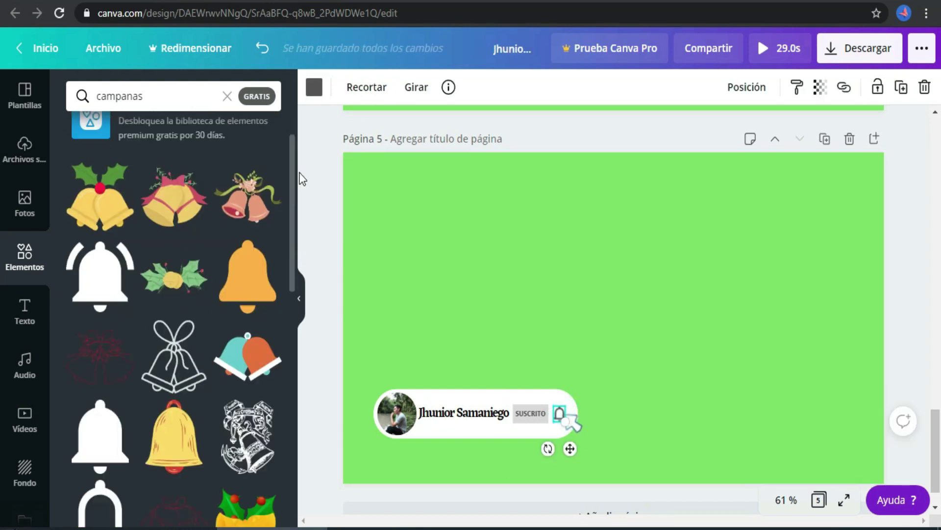
Add a ringing bell to page 5, recolour it dark grey, and shrink it to icon size
left_click(98, 275)
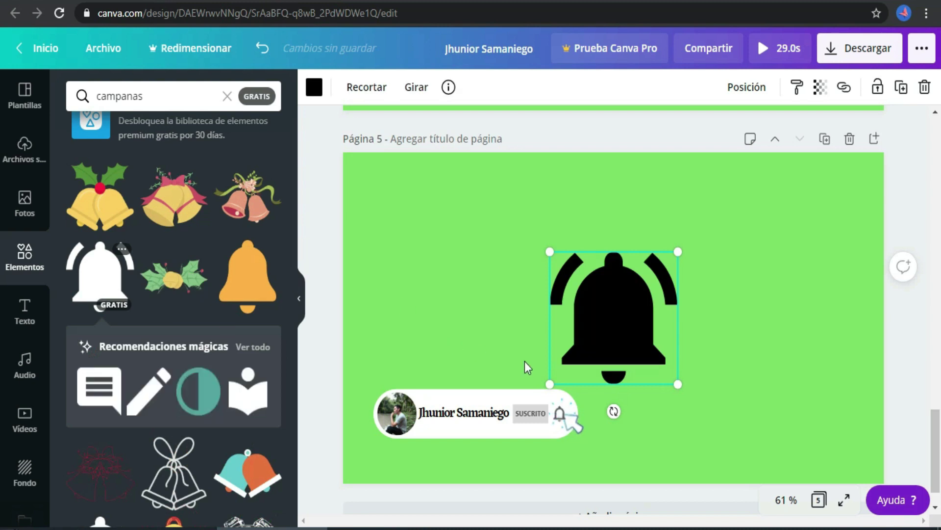
left_click(314, 87)
left_click(113, 375)
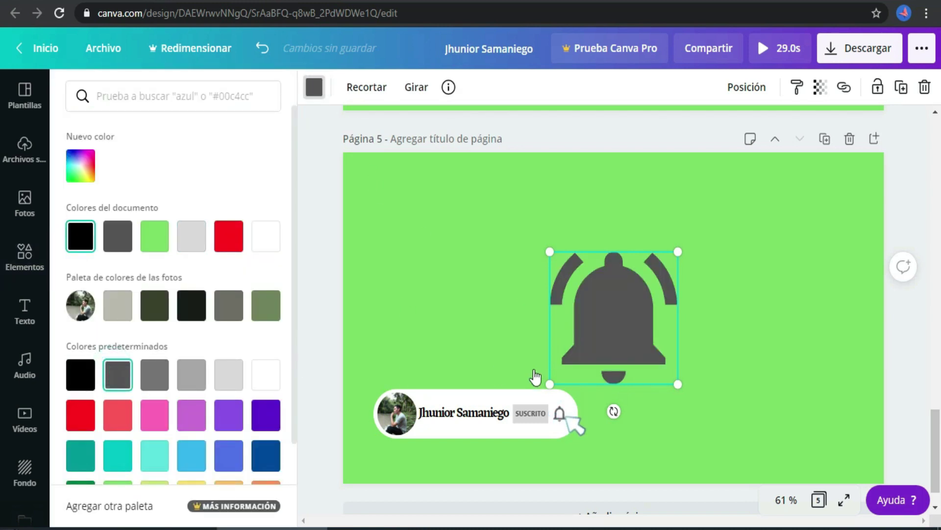
left_click_drag(549, 385, 562, 412)
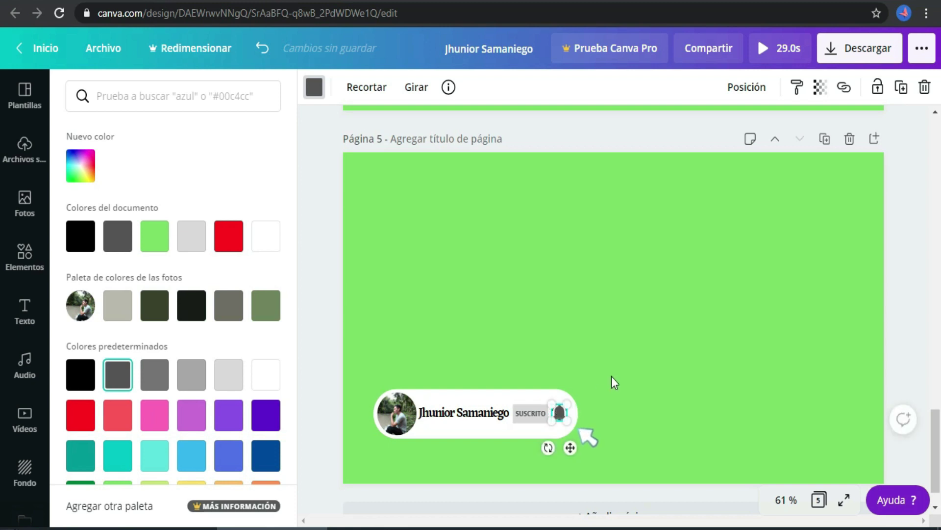
left_click(559, 413)
left_click_drag(565, 417, 562, 420)
left_click(557, 414)
left_click(602, 392)
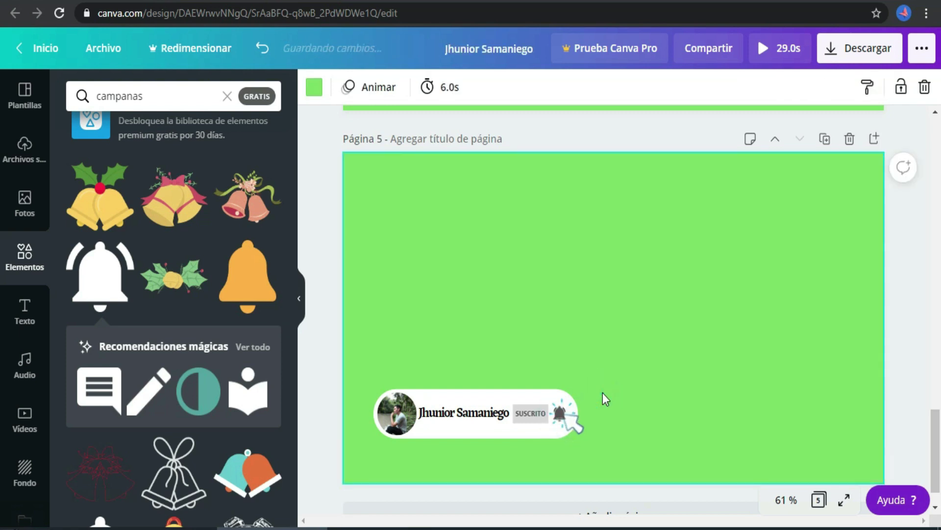
Send the small bell behind the click-arrow graphic on the SUSCRITO button
left_click(560, 415)
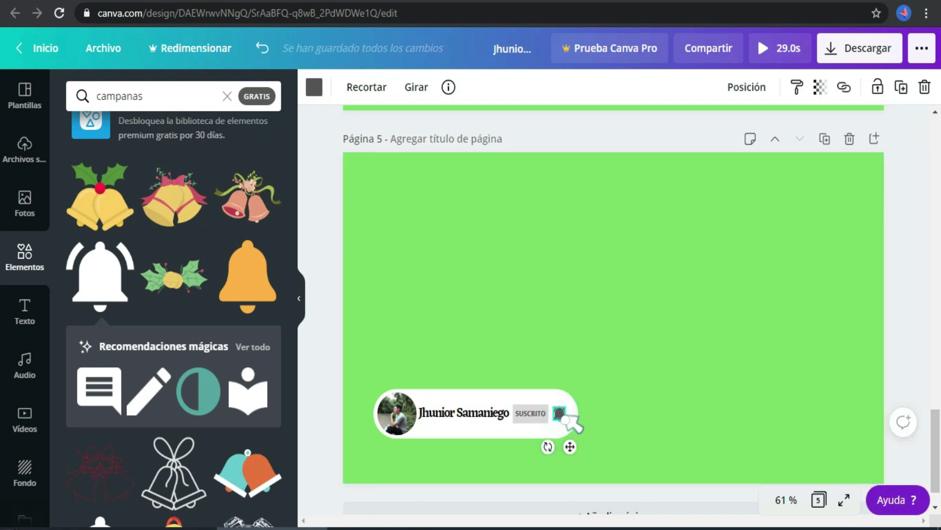
left_click(746, 88)
left_click(649, 134)
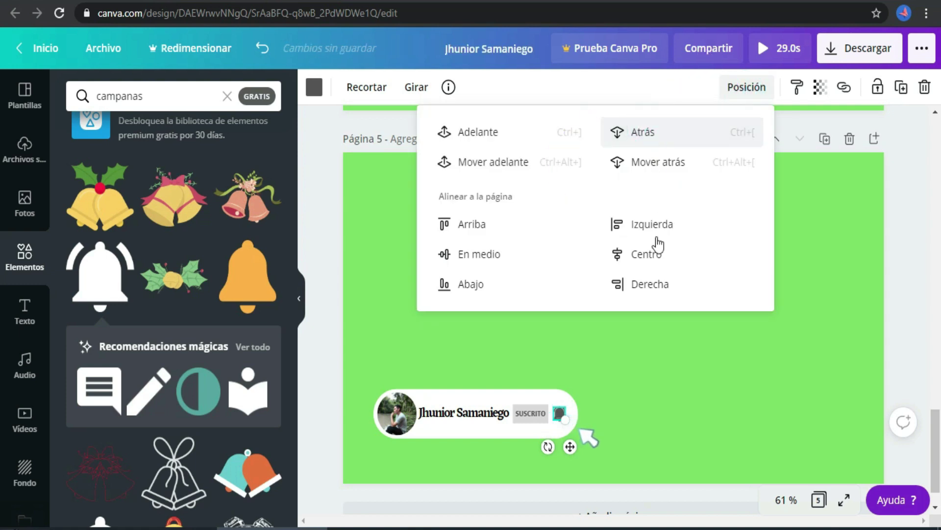
left_click(666, 337)
left_click(666, 336)
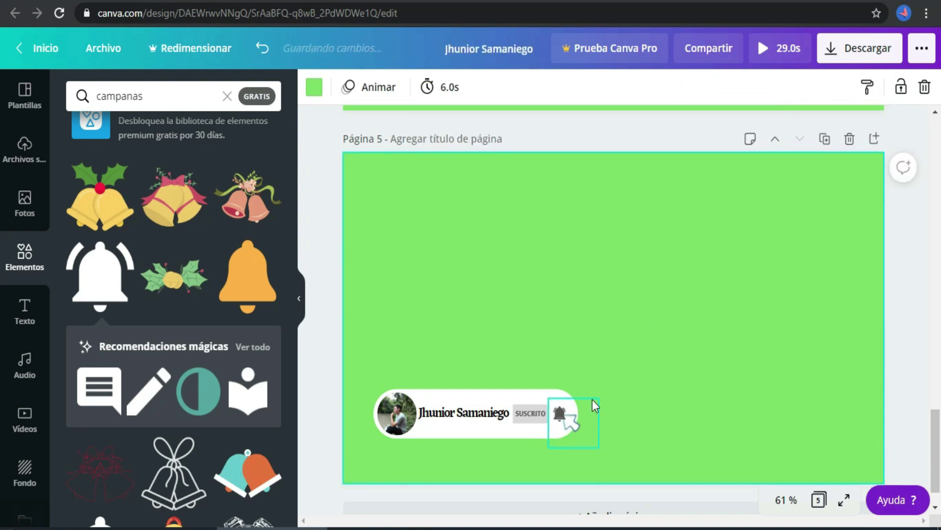
Undo the accidental move of the small bell and select the click-arrow graphic
left_click(559, 415)
left_click_drag(559, 413, 614, 275)
key("Delete")
left_click(587, 436)
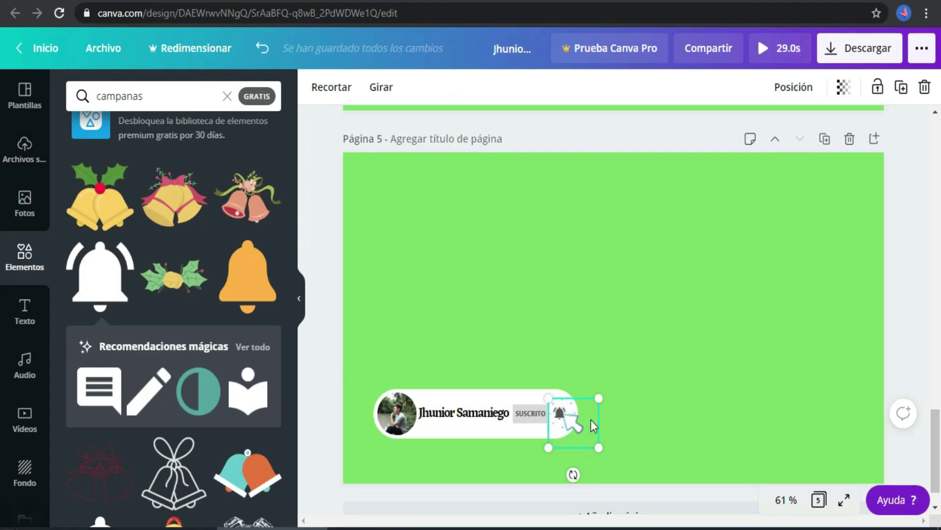
Bring the click-arrow graphic forward on page 5 using Posición > Adelante
left_click(794, 90)
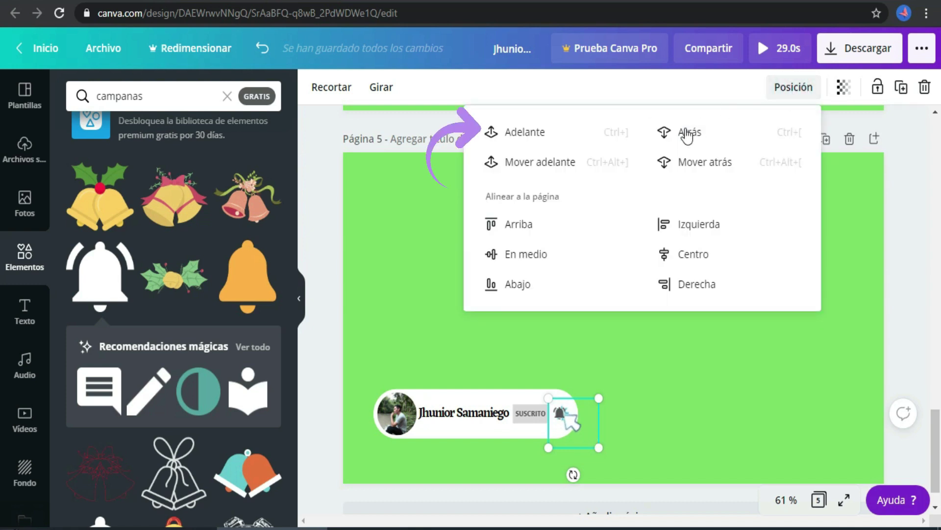
left_click(544, 141)
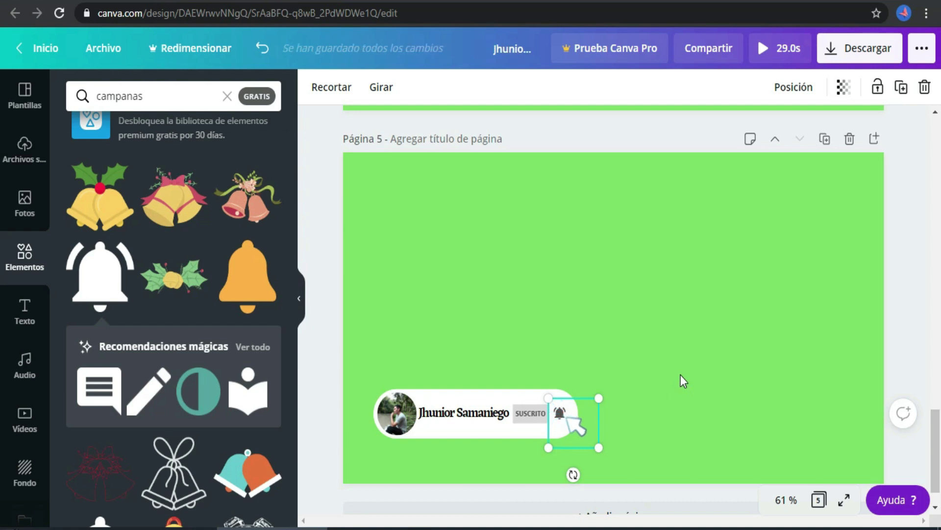
left_click(691, 367)
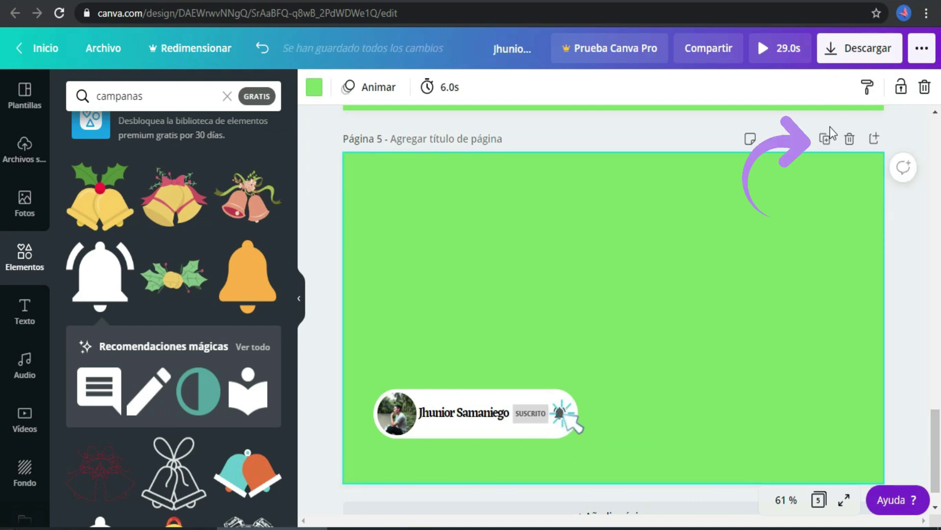
Duplicate page 5 and delete the click-arrow graphic from the new page 6
left_click(825, 142)
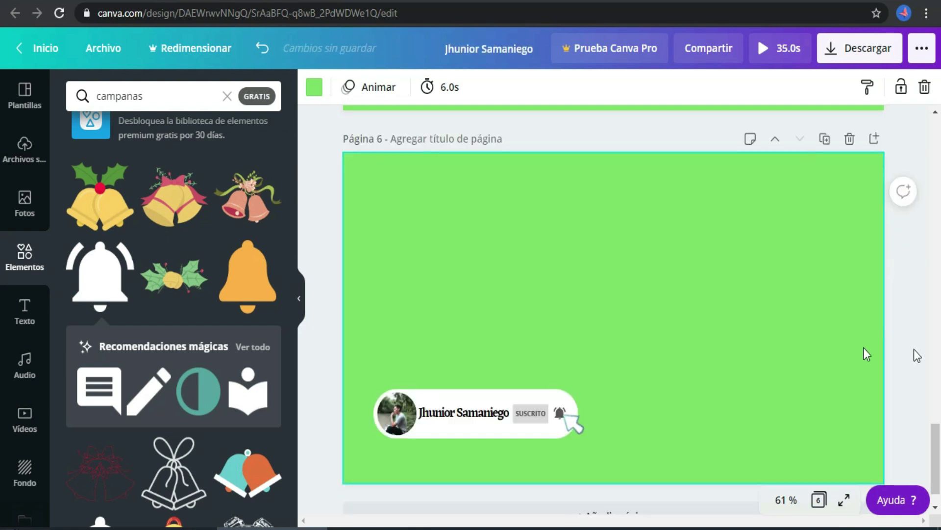
left_click(586, 435)
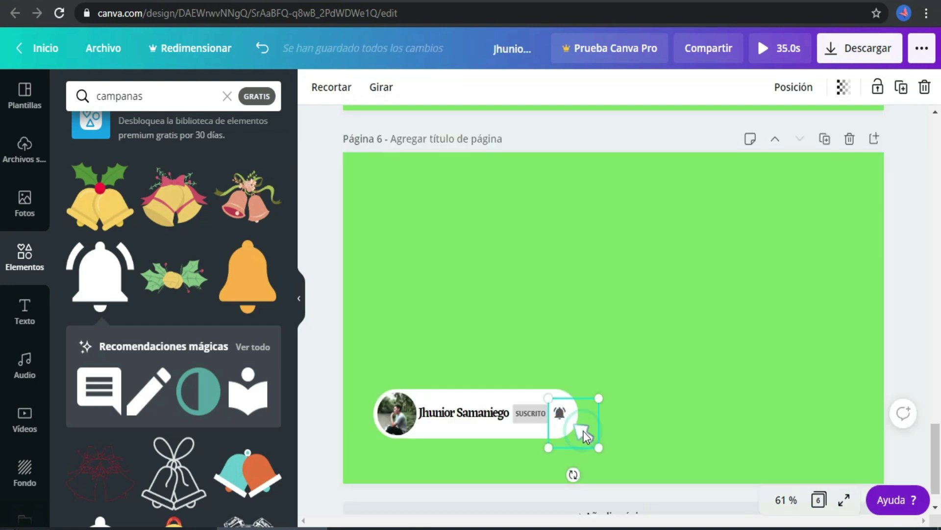
key("Delete")
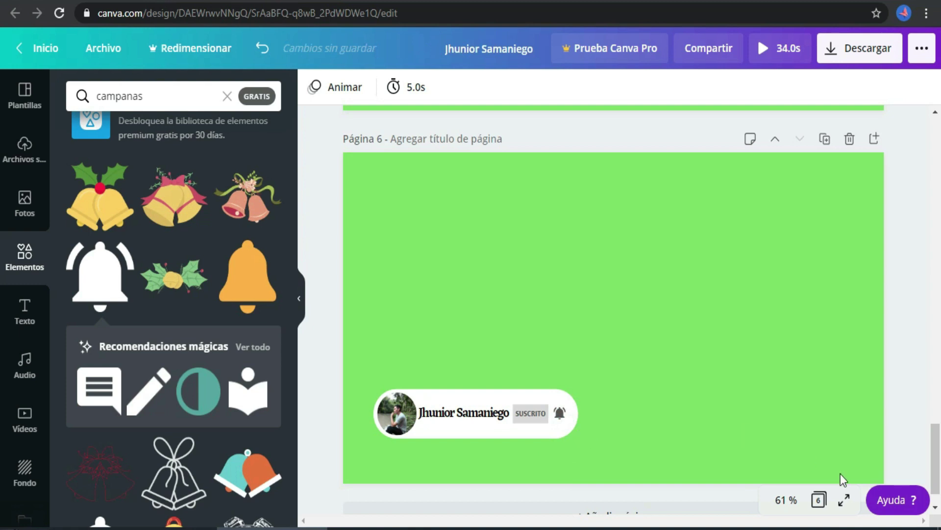
left_click(751, 371)
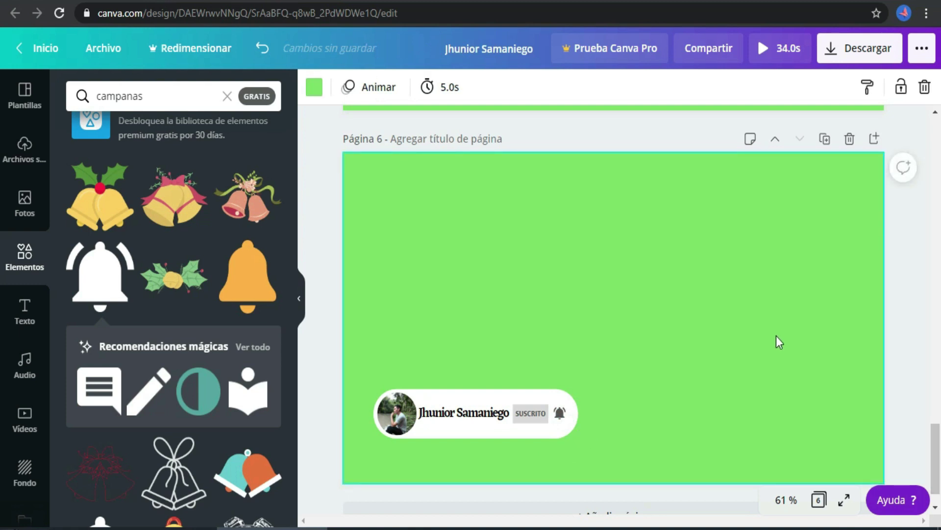
Apply the Paneo page animation to page 1
left_click_drag(931, 469, 936, 146)
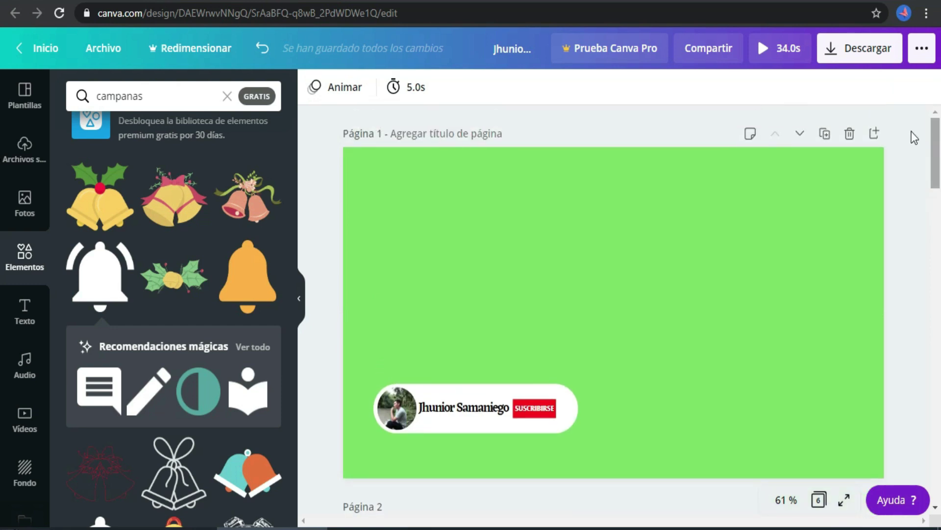
left_click(621, 399)
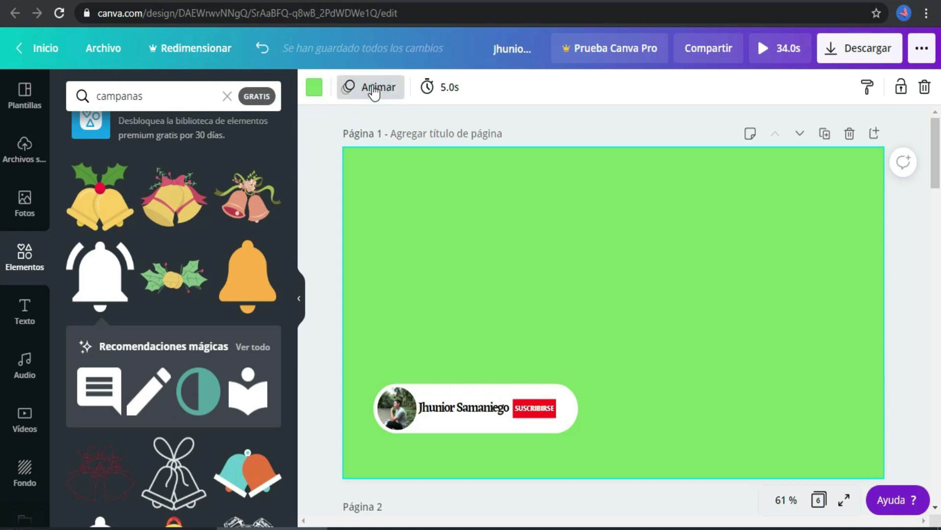
left_click(373, 91)
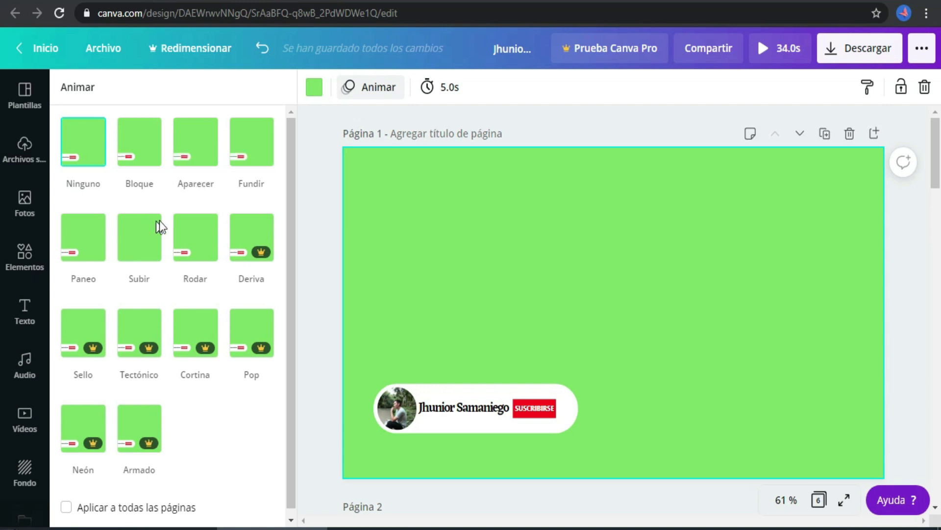
left_click(68, 241)
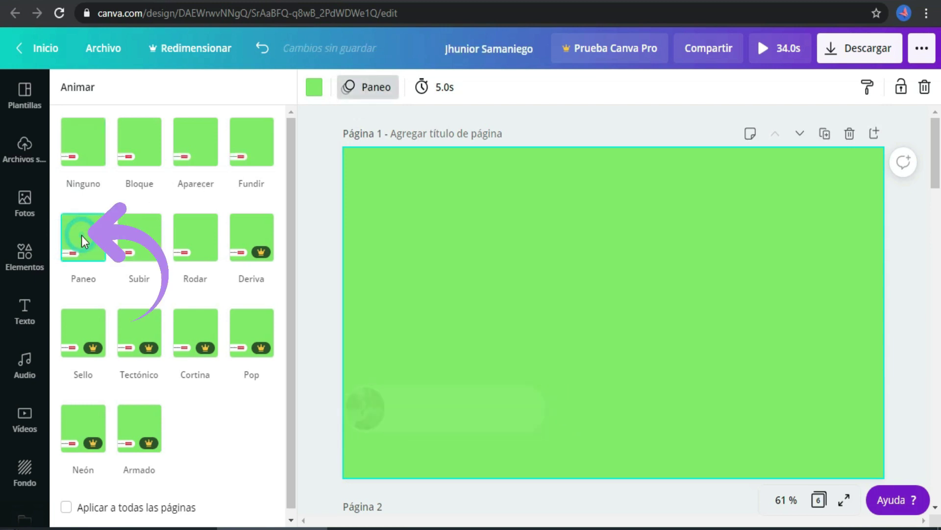
left_click(587, 273)
Scroll to the last page and give page 6 the Paneo animation too
scroll(939, 206, "down", 6)
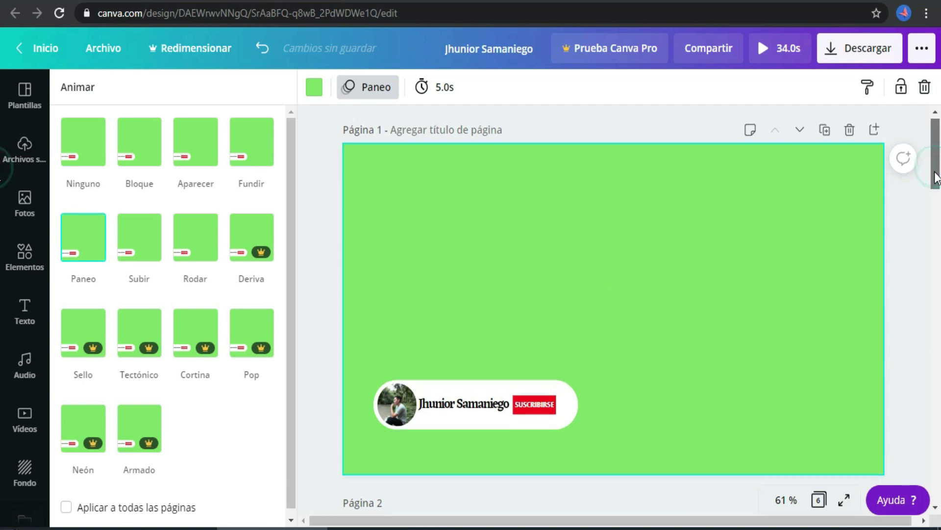
left_click_drag(940, 223, 940, 495)
left_click(767, 333)
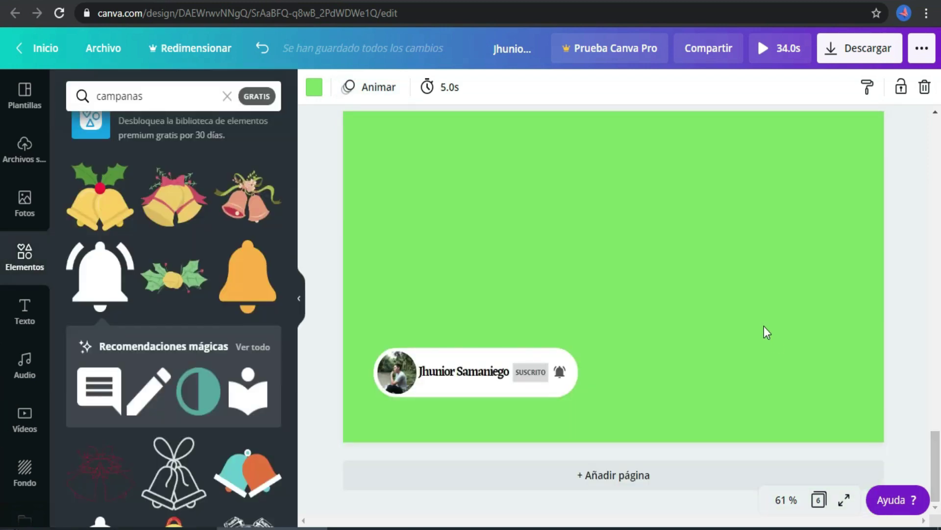
left_click(689, 281)
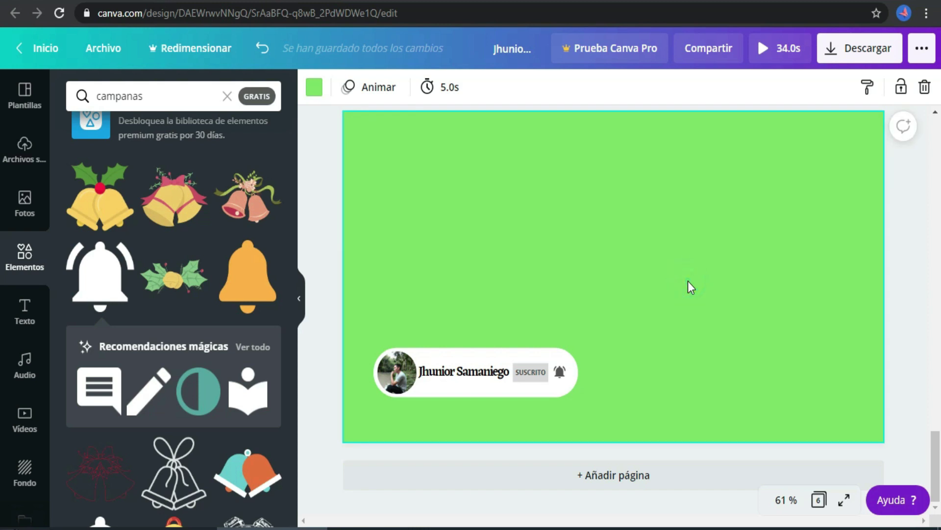
left_click(375, 87)
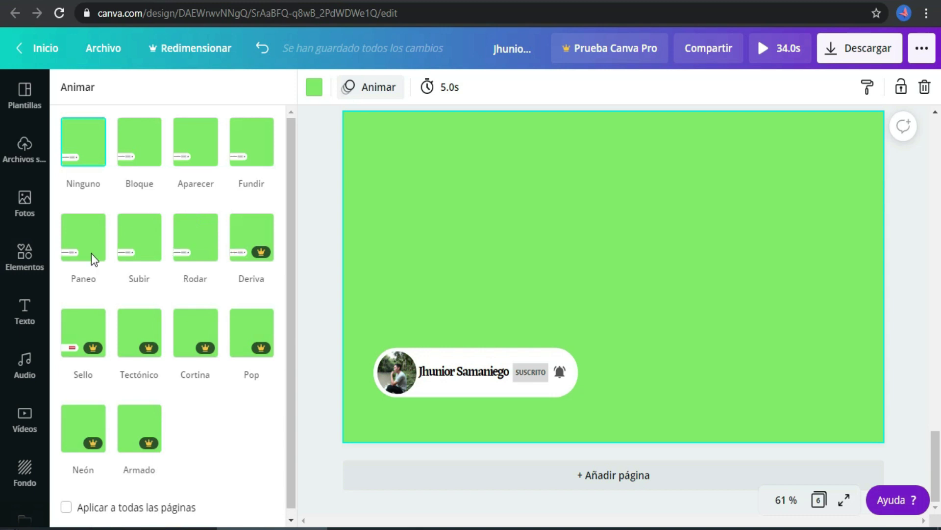
left_click(82, 242)
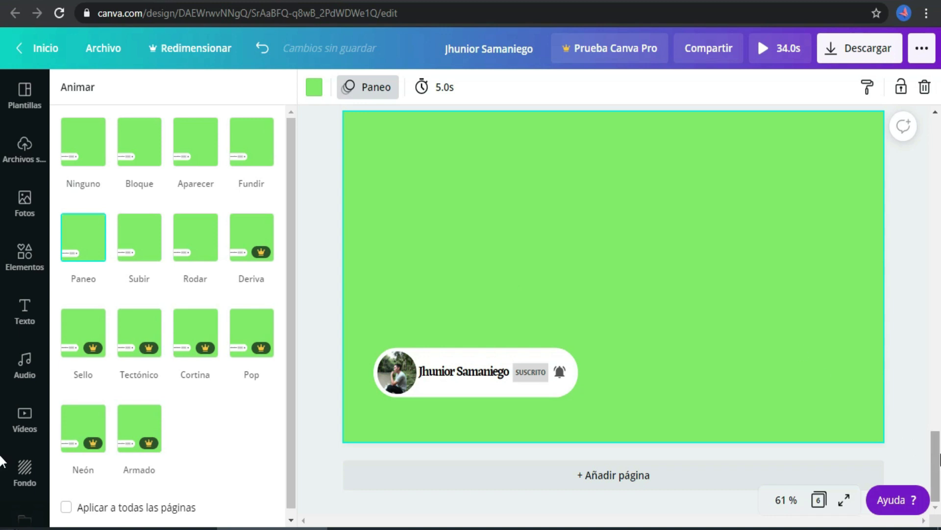
left_click_drag(935, 444, 935, 433)
left_click(826, 380)
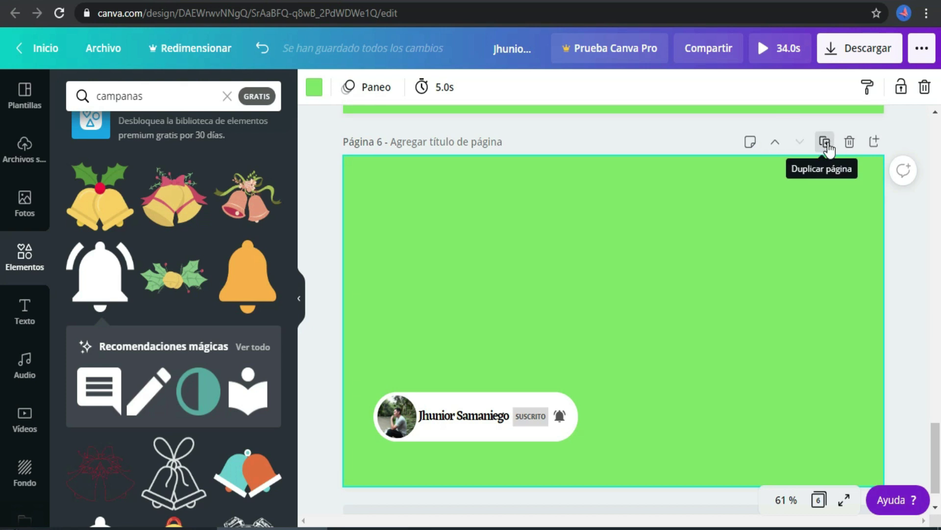
Duplicate page 6 into page 7, then tick Páginas 1 and 2 for the MP4 download
left_click(826, 142)
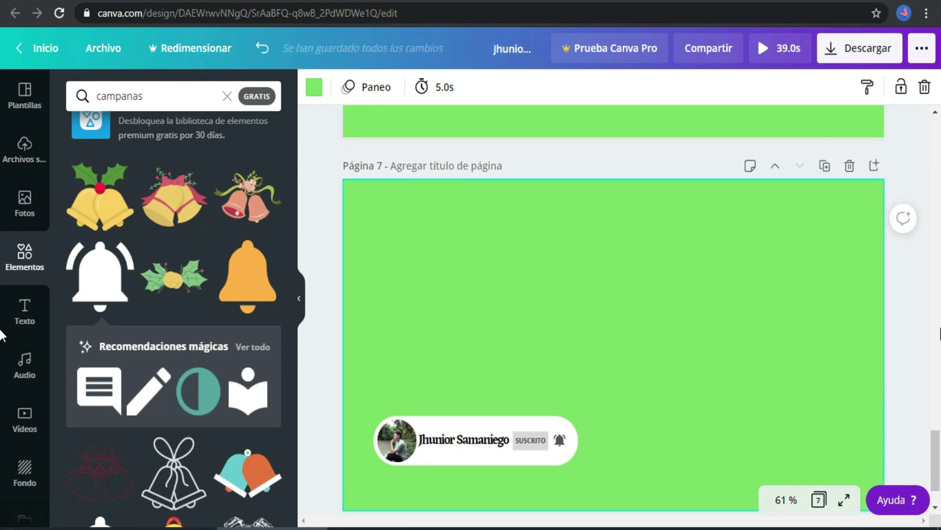
left_click(919, 246)
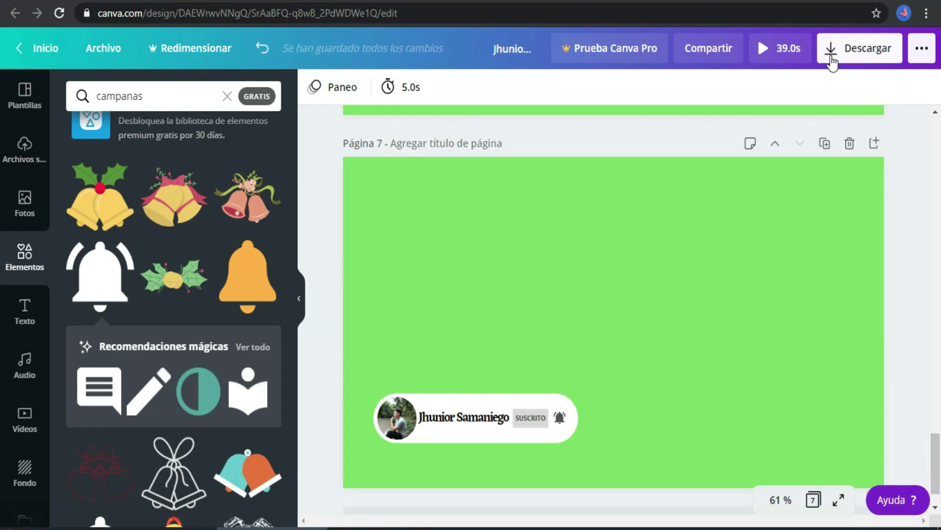
left_click(832, 51)
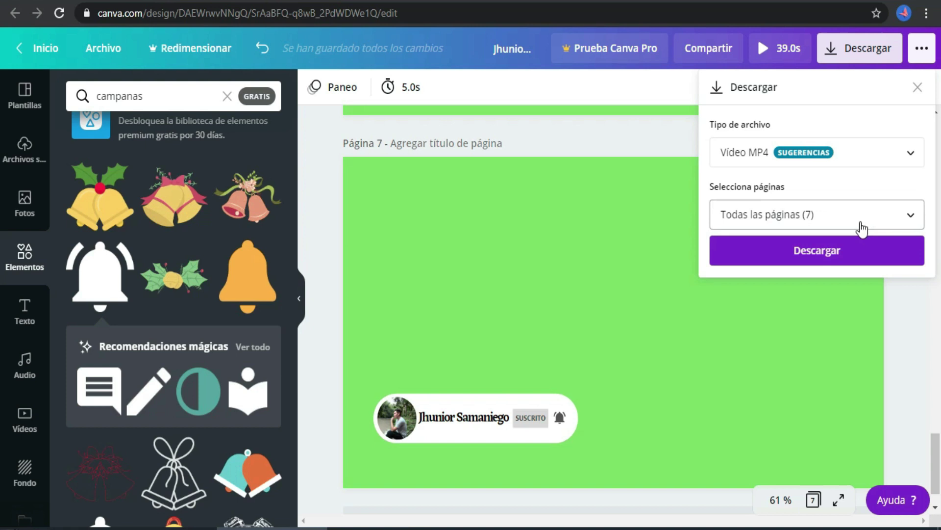
left_click(874, 221)
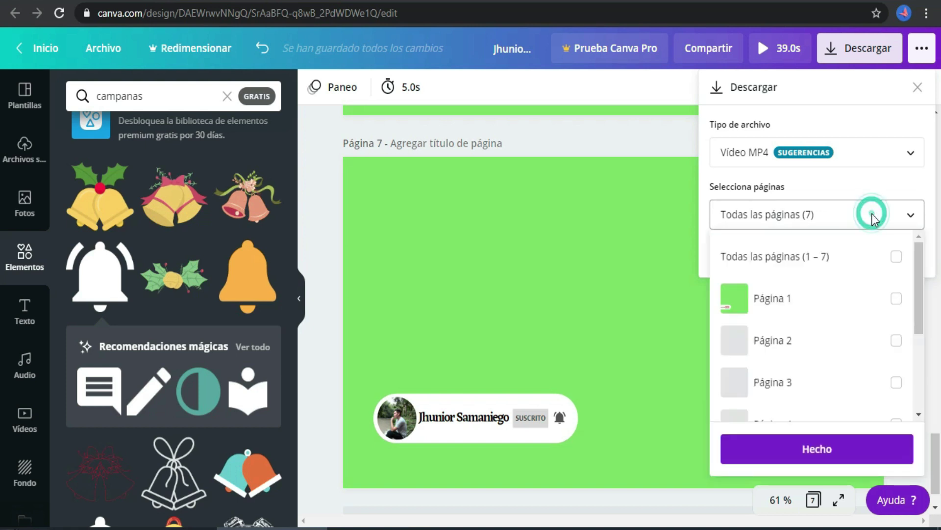
left_click(917, 267)
scroll(916, 270, "down", 1)
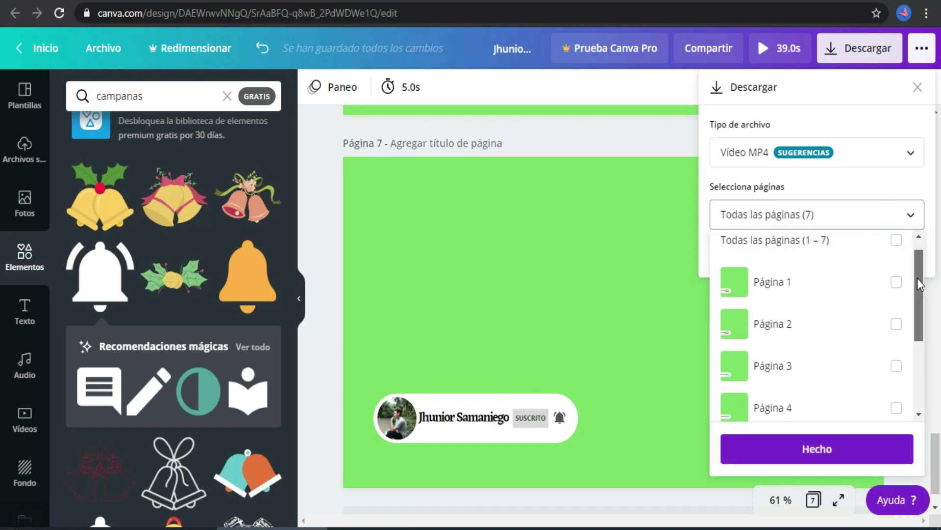
left_click(897, 276)
left_click(897, 317)
Also tick Páginas 3–6 and download pages 1–6 as an MP4 video
left_click_drag(917, 315, 919, 395)
left_click(897, 320)
left_click(897, 362)
left_click(896, 335)
left_click(896, 374)
left_click_drag(918, 378, 919, 400)
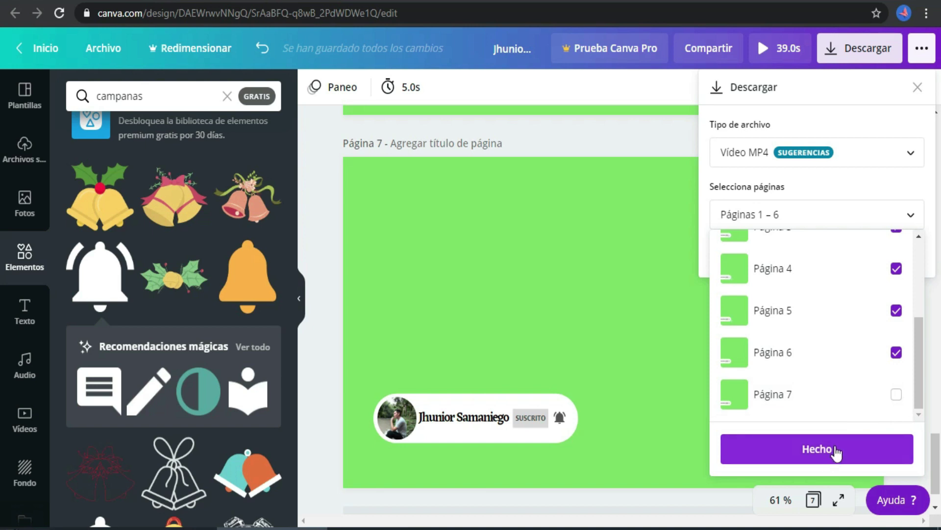
left_click(814, 450)
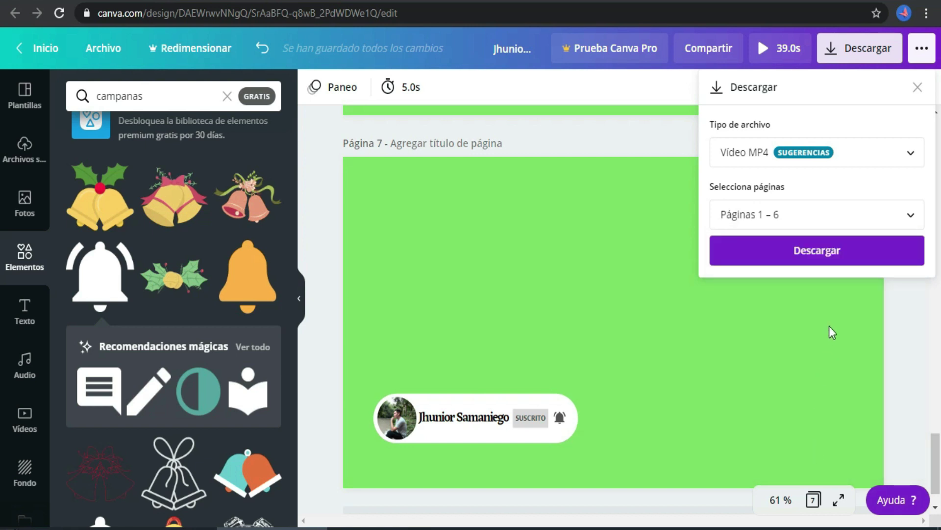
left_click(814, 254)
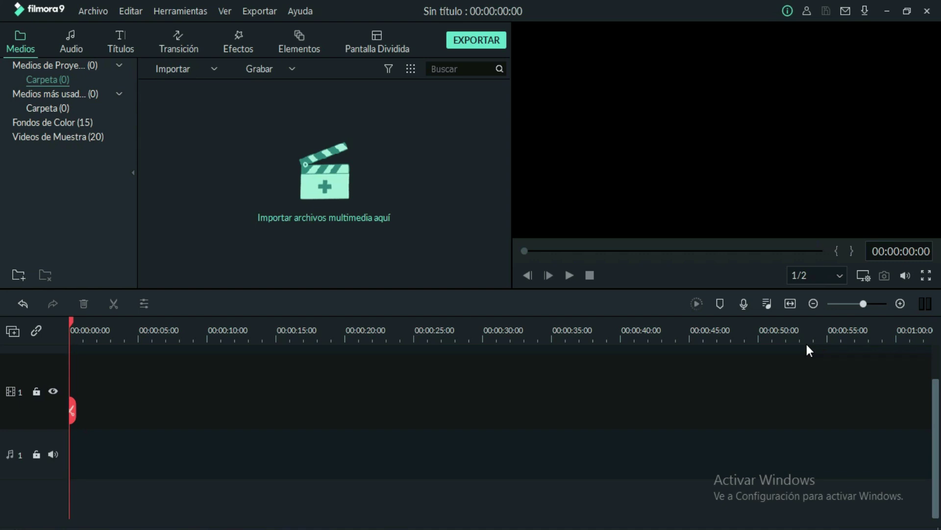
Import the Canva subscribe MP4, drop it on video track 1, and match the project to 1280x720 30fps
left_click(329, 189)
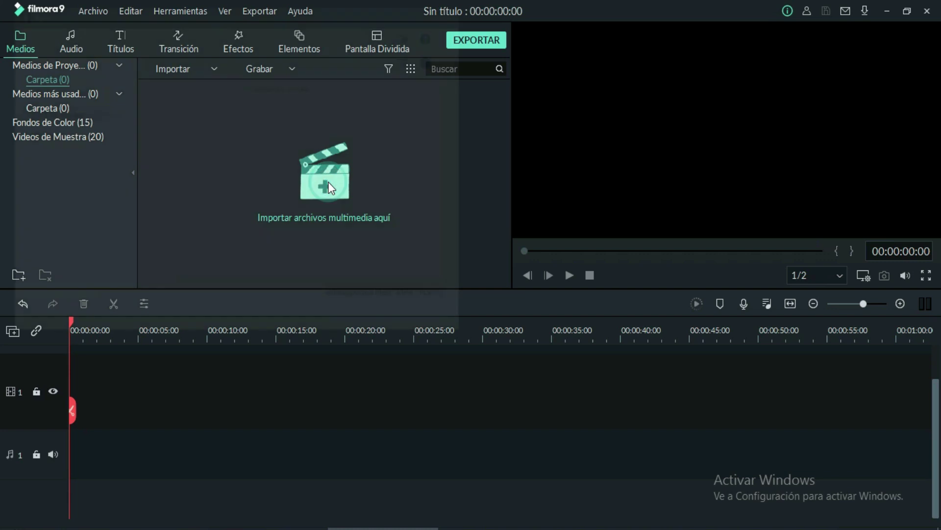
left_click(267, 140)
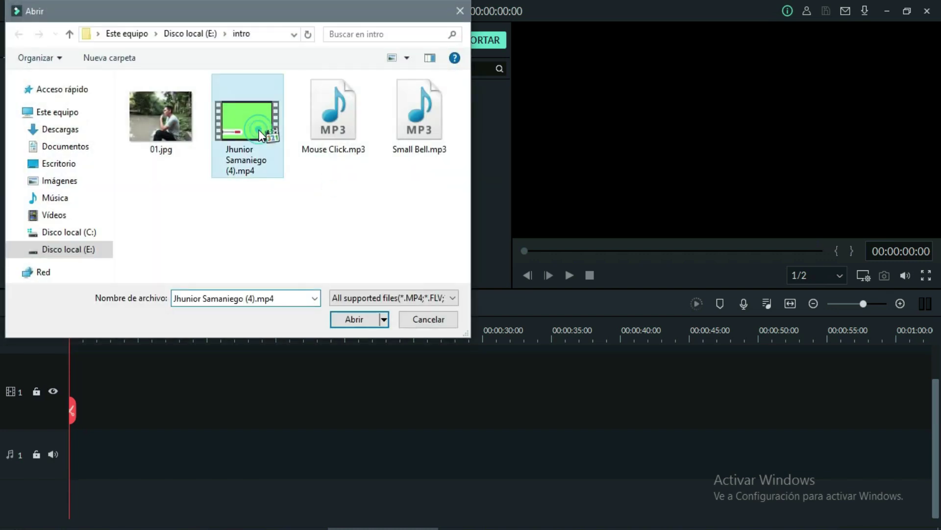
left_click(348, 319)
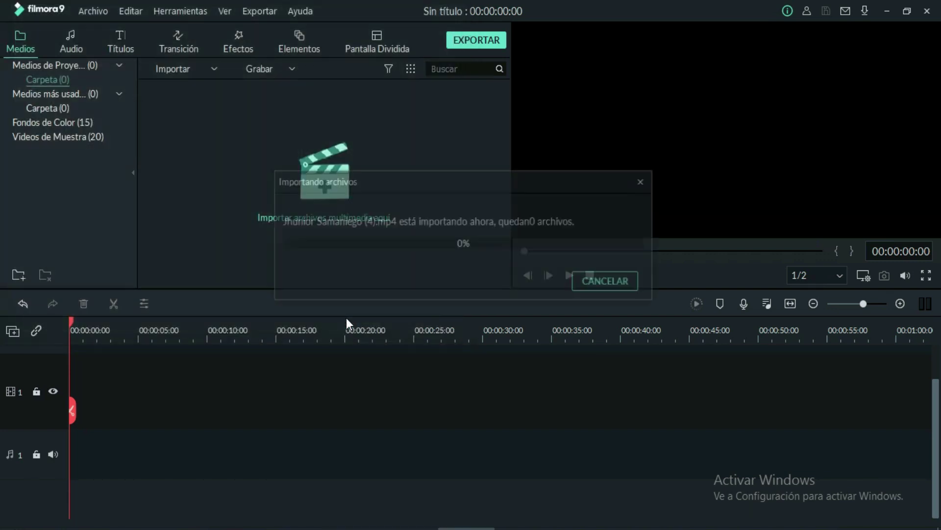
mouse_move(232, 131)
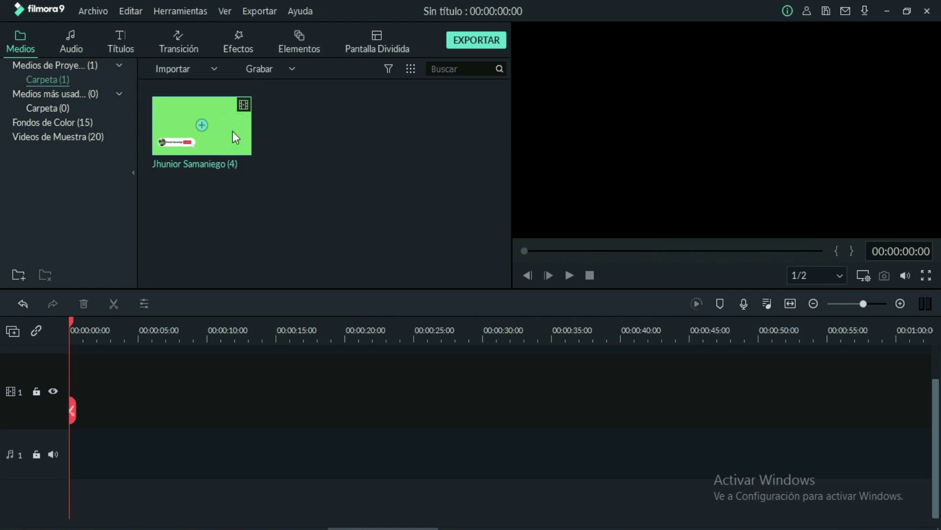
left_click_drag(232, 131, 45, 402)
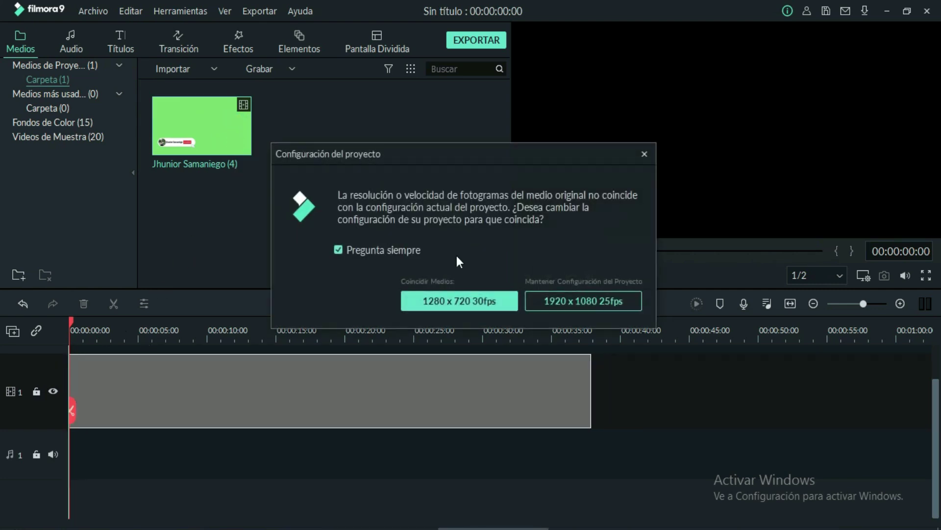
left_click(487, 301)
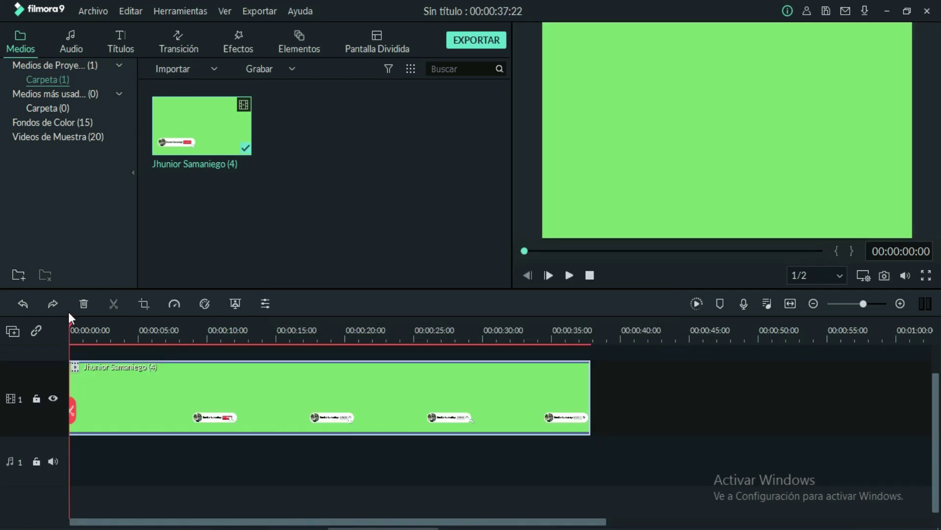
Split the clip at about 2, 7 and 8 seconds and delete the idle piece between the first cuts
left_click_drag(72, 322, 99, 326)
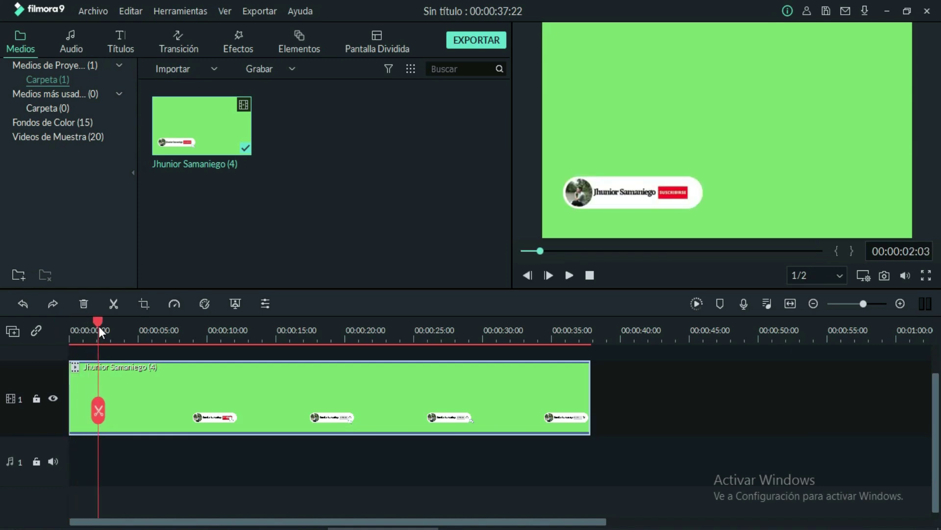
left_click(99, 409)
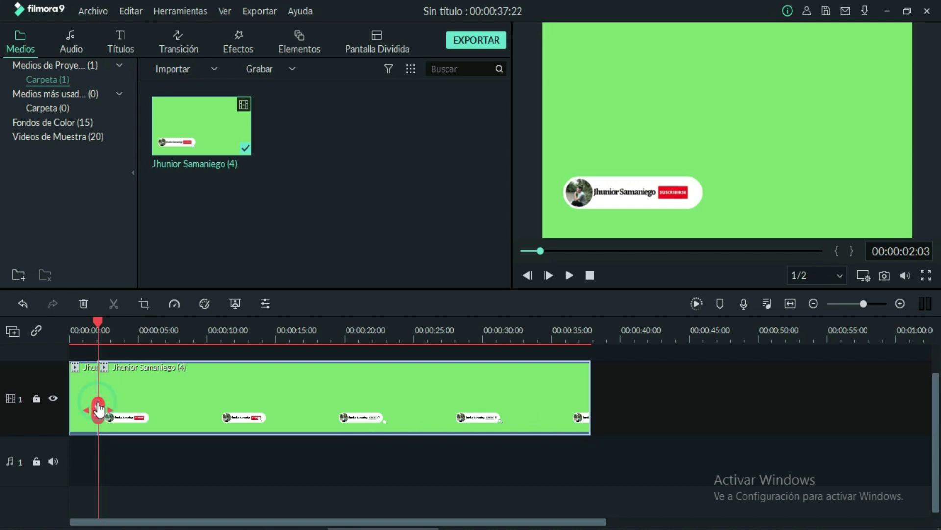
left_click_drag(98, 324, 169, 323)
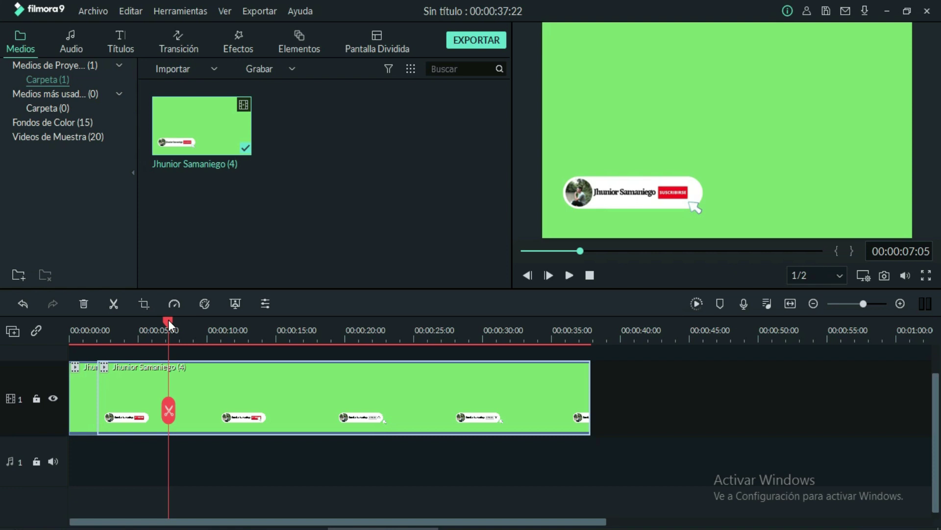
left_click(170, 407)
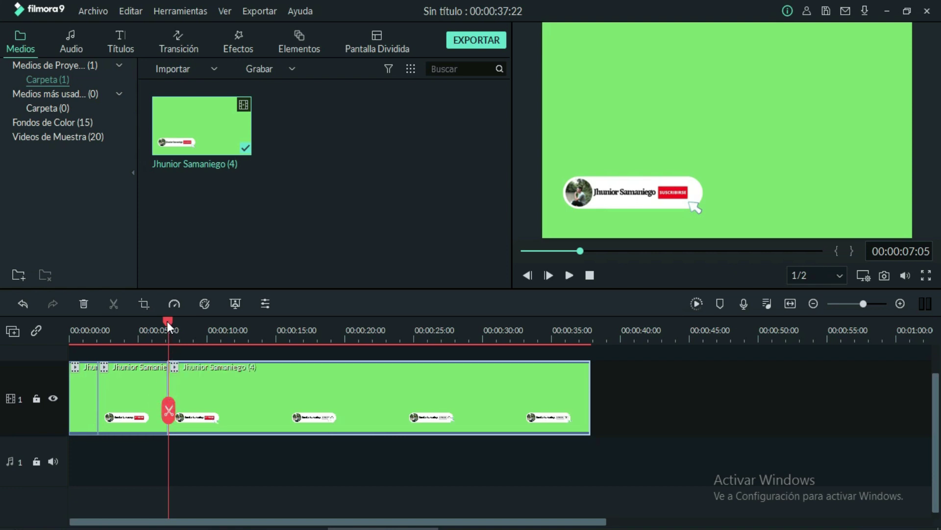
left_click_drag(169, 322, 186, 320)
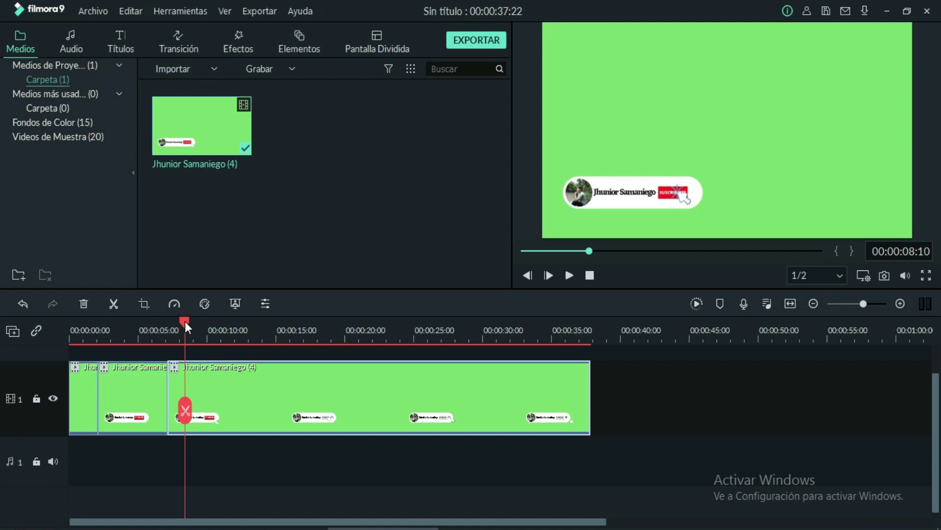
left_click(185, 409)
left_click(142, 391)
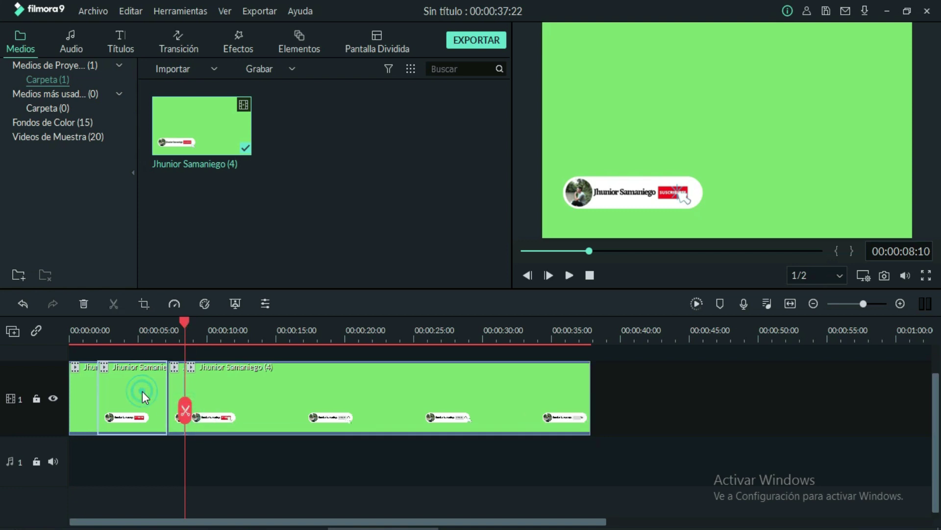
left_click(83, 303)
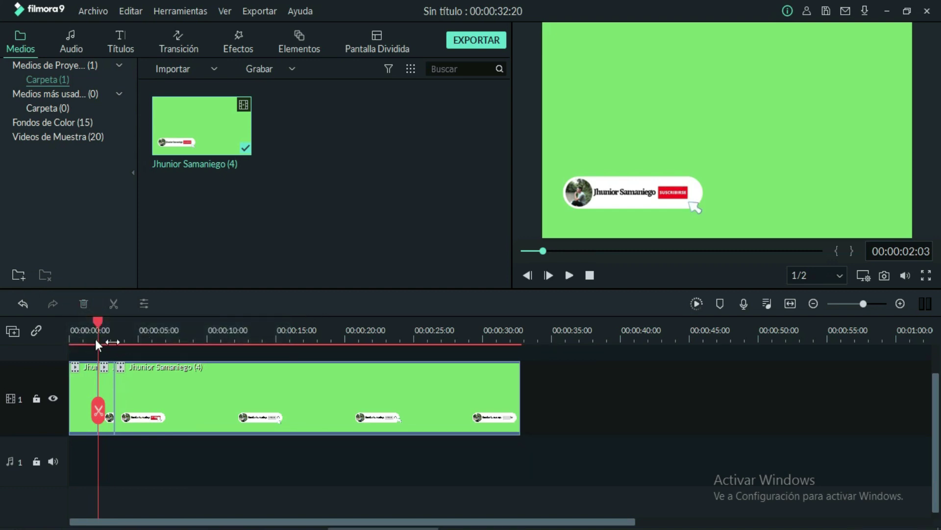
Split around 11 seconds and near 4 seconds, deleting two more idle stretches
left_click_drag(98, 322, 213, 322)
left_click(212, 410)
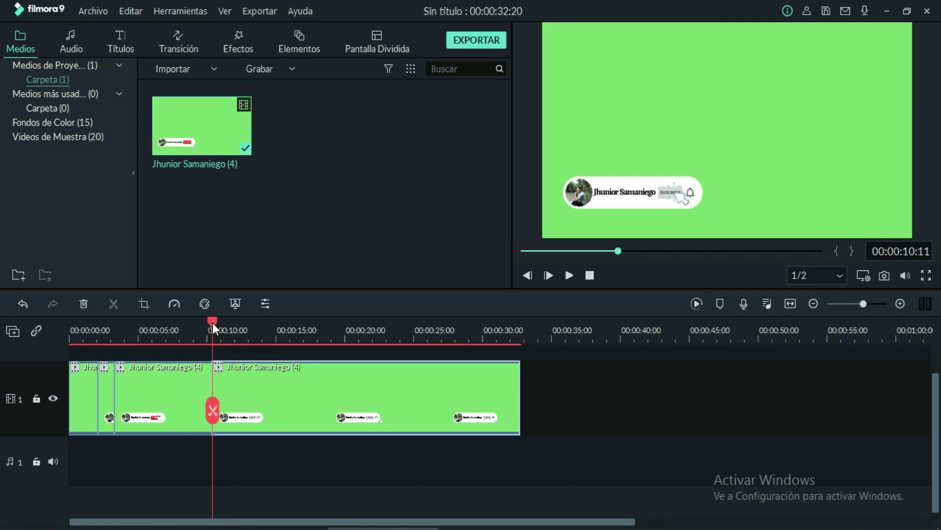
left_click_drag(214, 322, 231, 324)
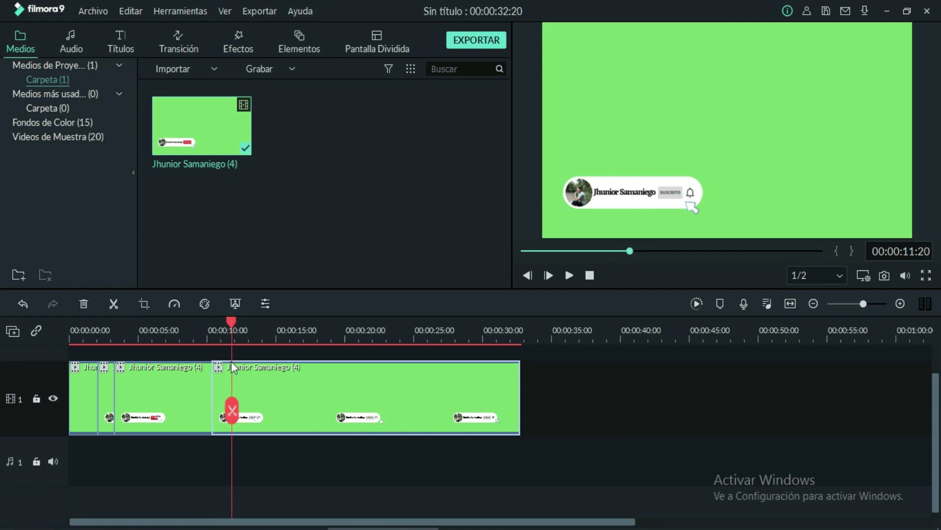
left_click(232, 408)
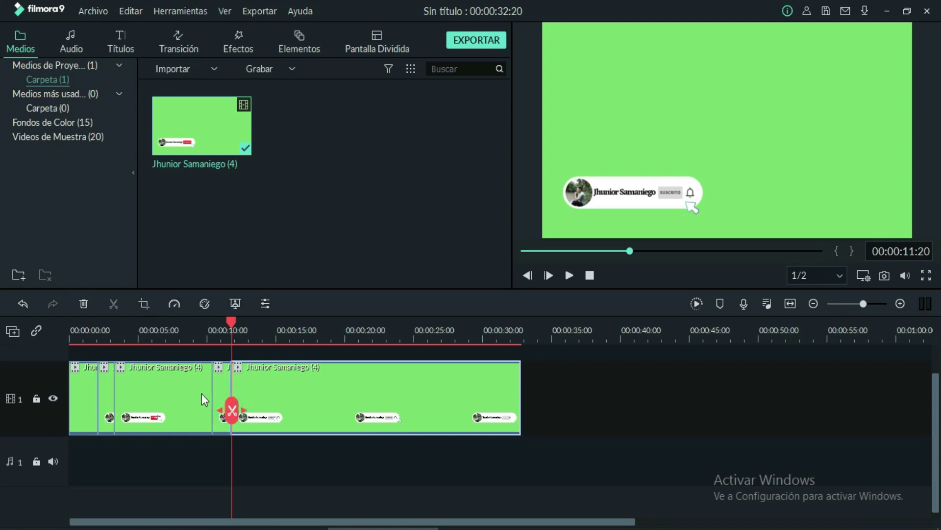
left_click(186, 393)
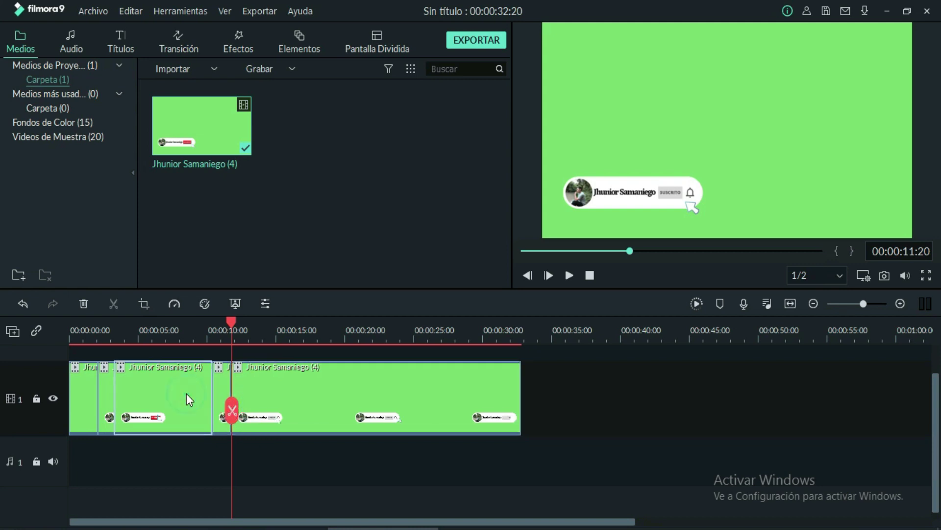
left_click(84, 305)
left_click(123, 329)
left_click_drag(122, 328, 162, 339)
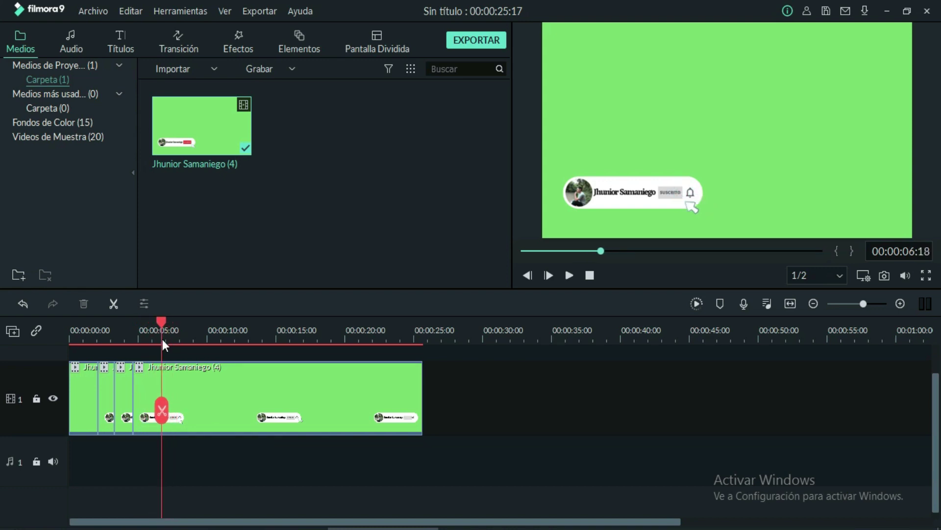
left_click(163, 409)
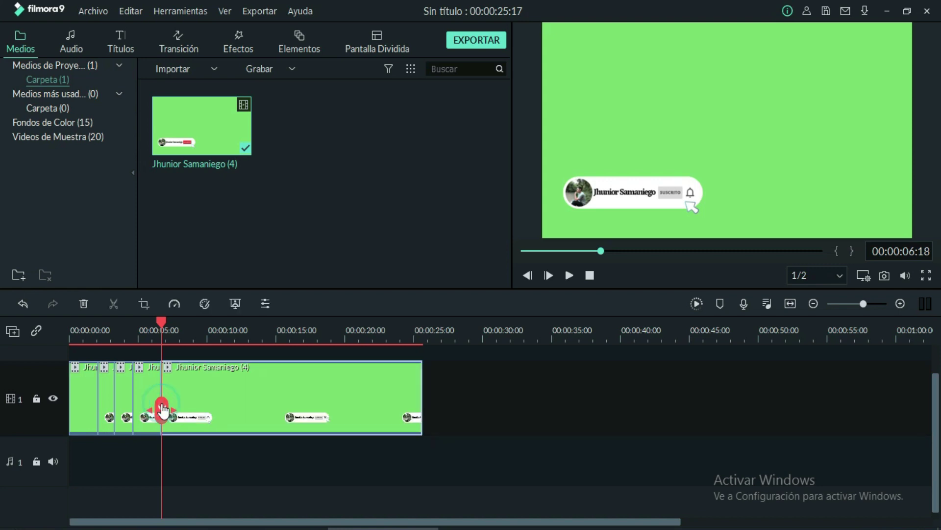
left_click_drag(161, 325, 176, 325)
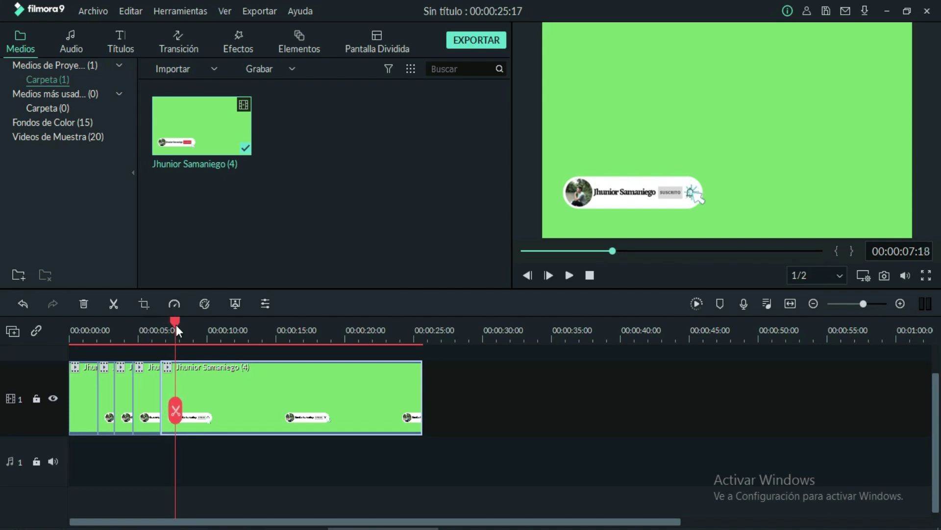
left_click(149, 388)
left_click(83, 304)
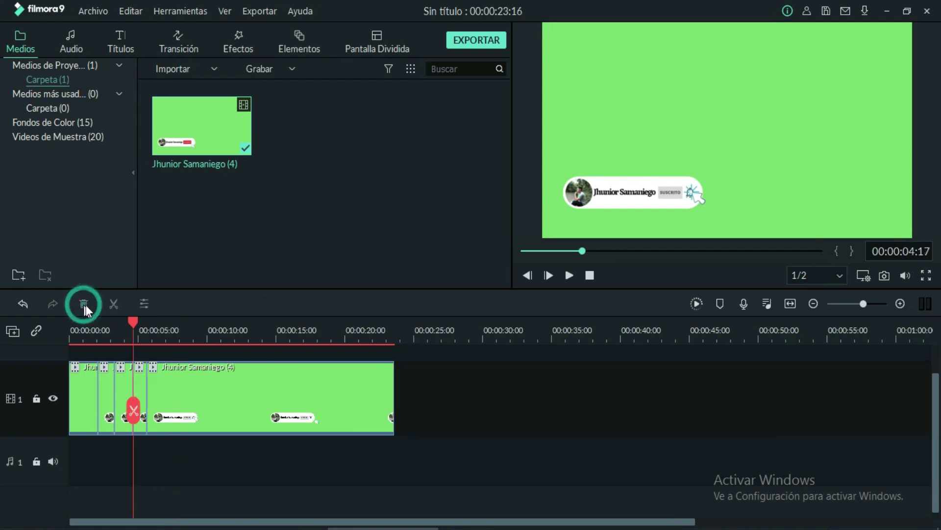
Cut out the idle piece at 12–13 seconds, delete the long leftover tail, and rewind to the start
left_click_drag(134, 321, 246, 317)
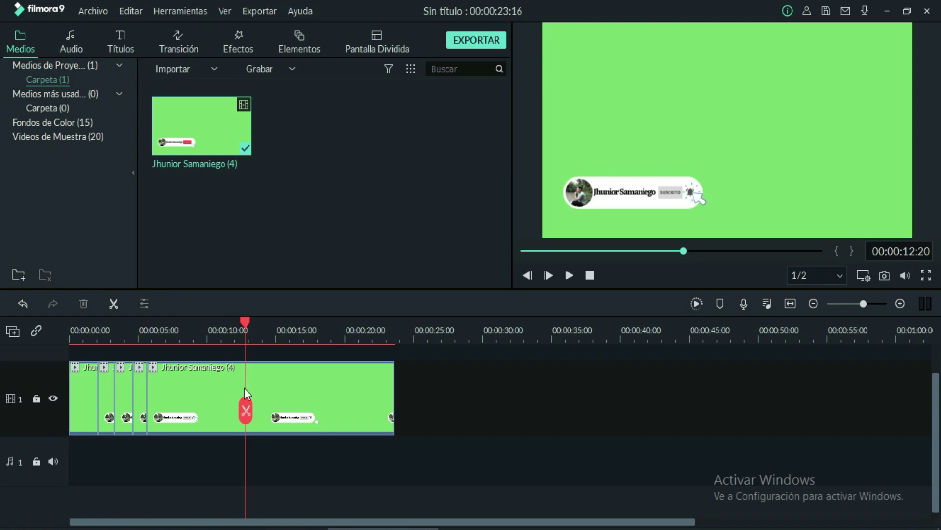
left_click(246, 410)
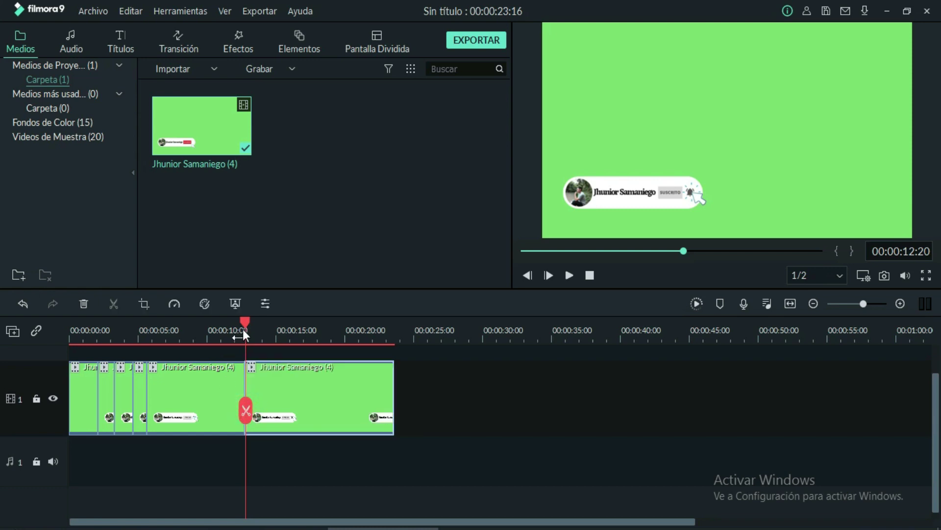
left_click_drag(246, 318, 257, 319)
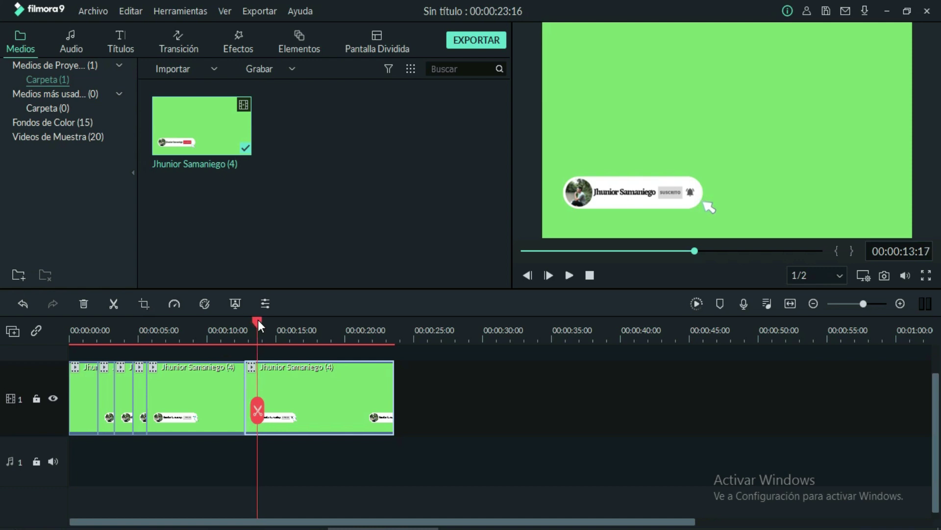
left_click(258, 410)
left_click(213, 380)
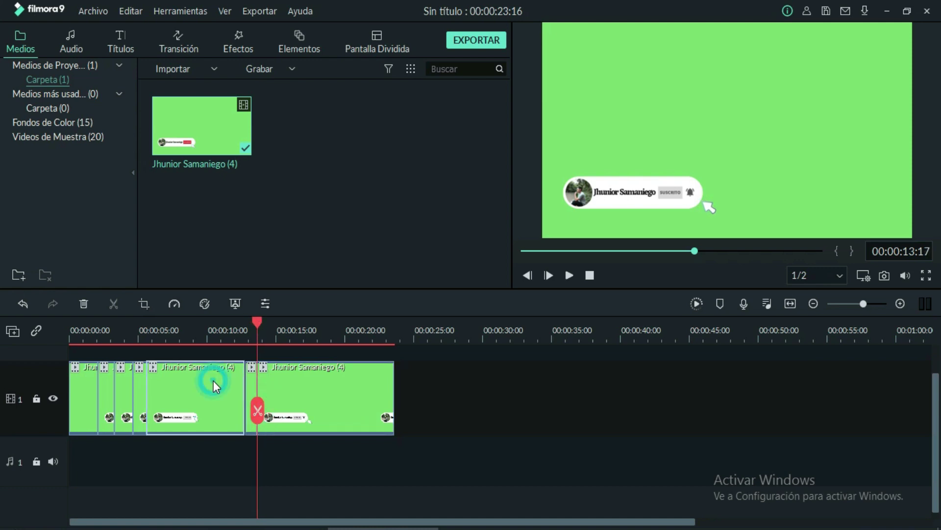
left_click(83, 304)
left_click_drag(151, 322, 272, 328)
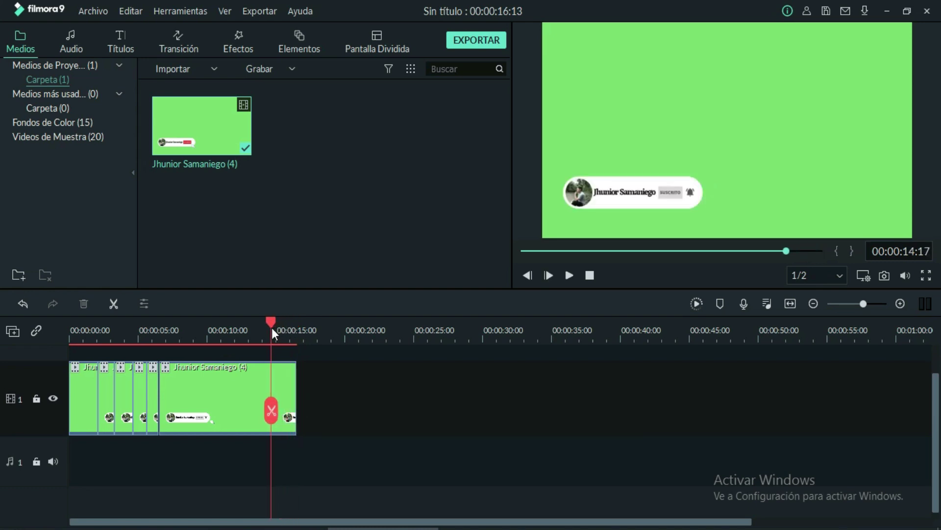
left_click(271, 411)
left_click(240, 395)
left_click(82, 304)
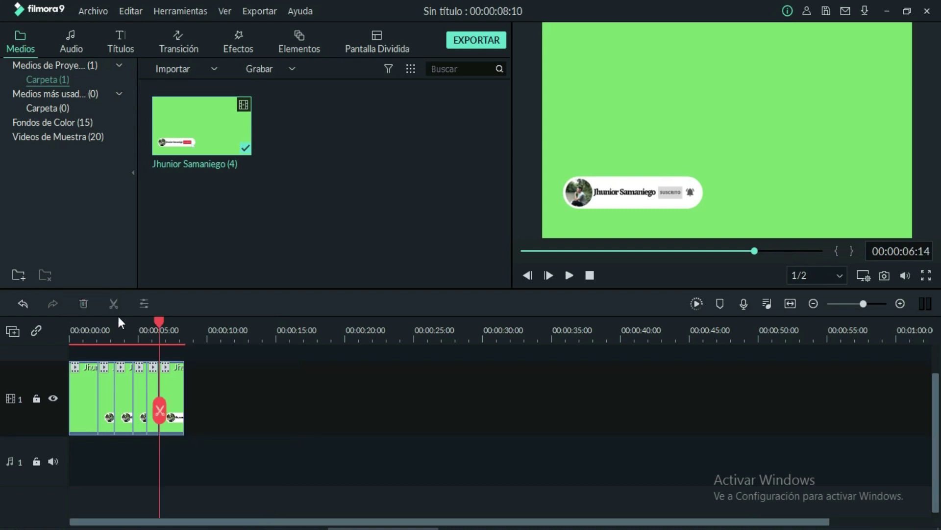
left_click_drag(160, 323, 70, 323)
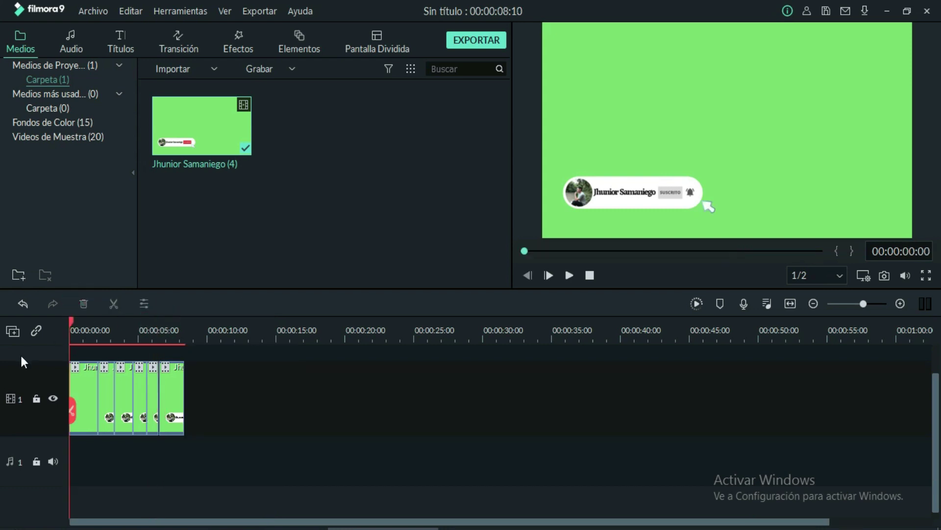
left_click(569, 275)
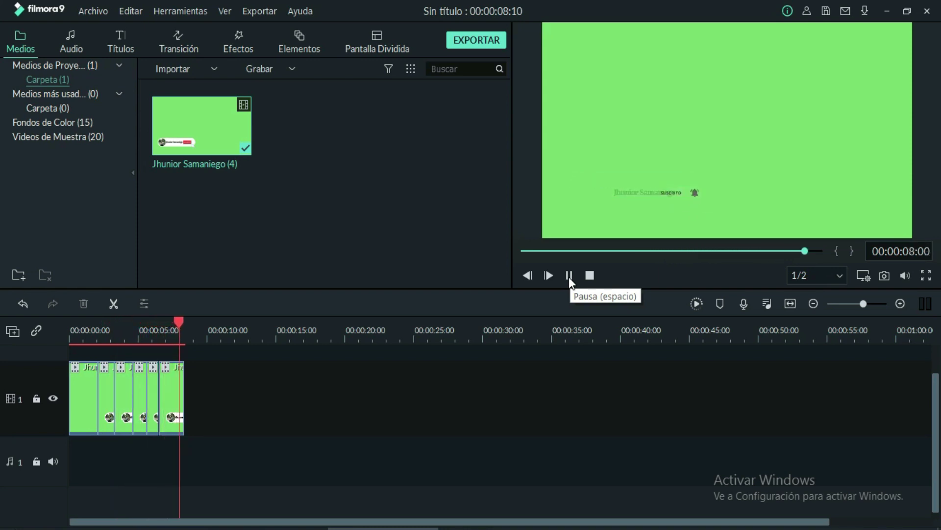
left_click(569, 276)
left_click(568, 275)
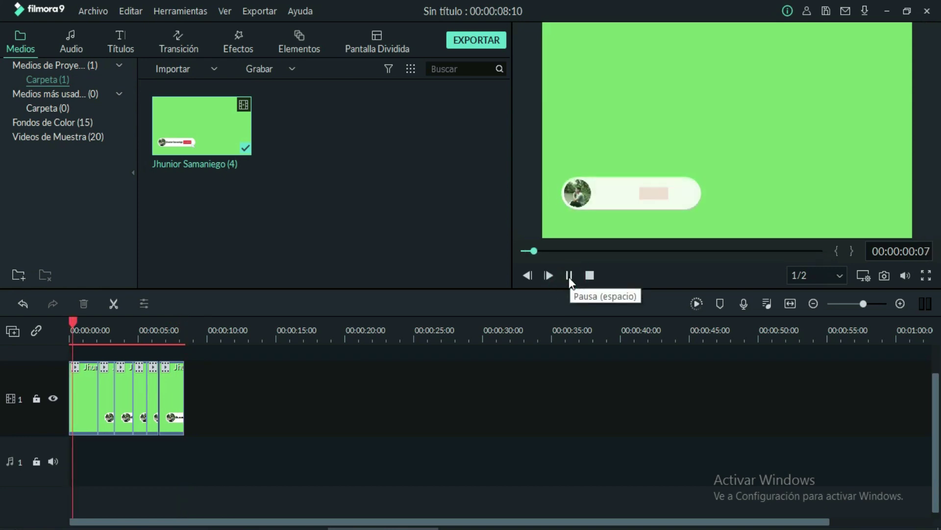
left_click(568, 275)
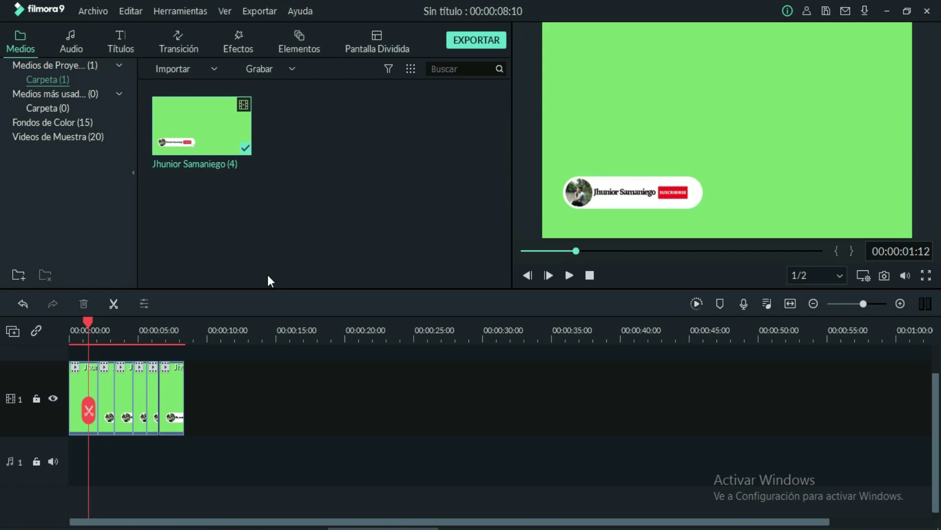
Import the Mouse Click and Small Bell MP3 sound files into the library
left_click(191, 69)
left_click(183, 91)
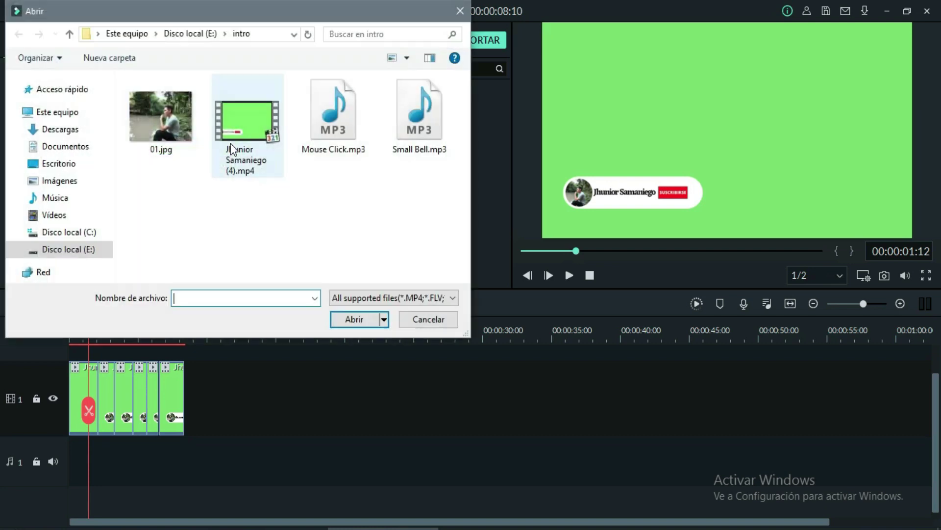
left_click_drag(403, 167, 336, 116)
left_click(356, 322)
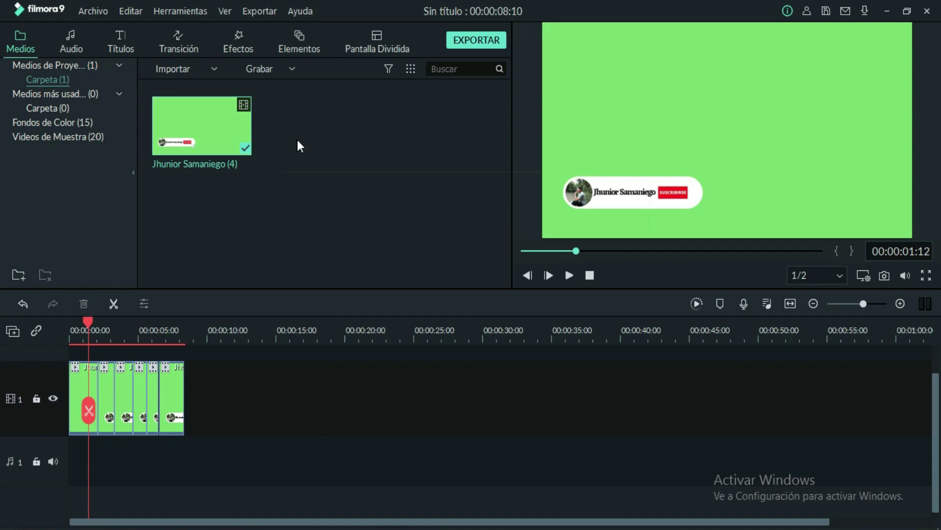
Place the Mouse Click sound on the audio track at about 00:03, the subscribe click
left_click(332, 147)
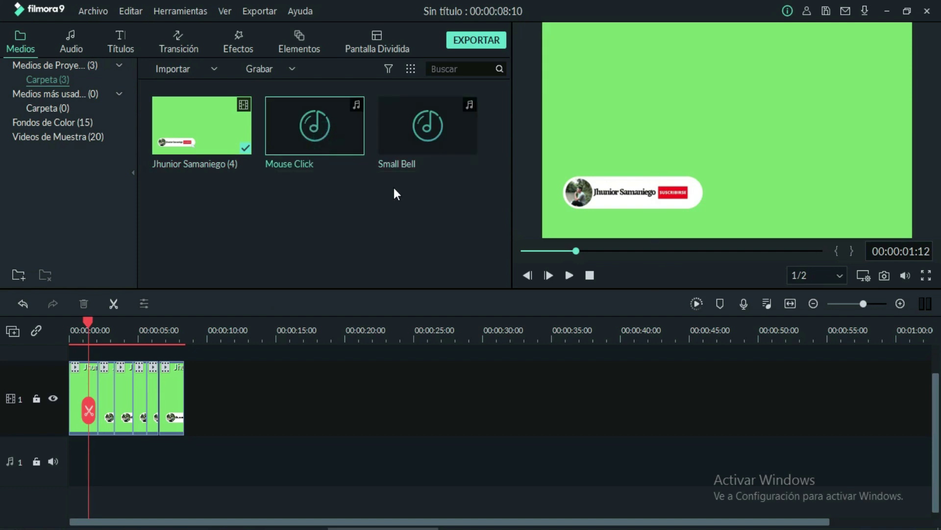
left_click_drag(349, 131, 97, 452)
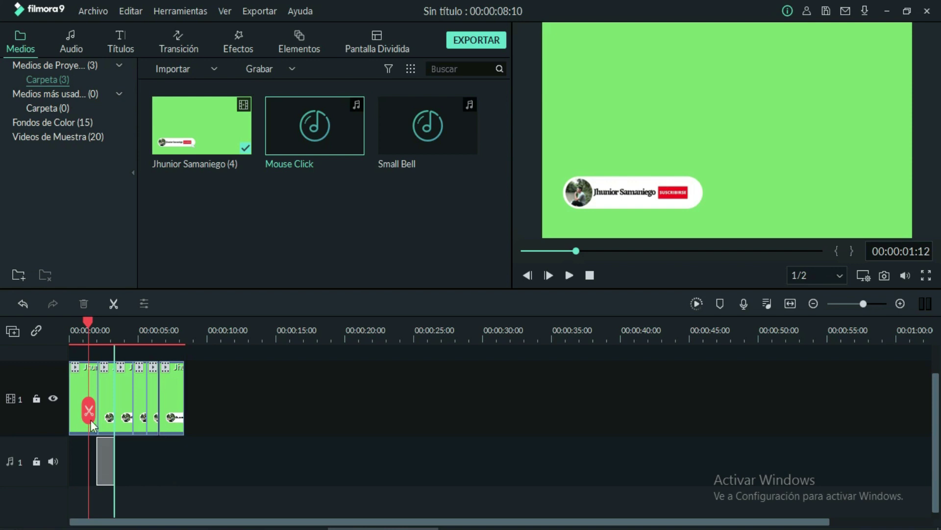
left_click_drag(86, 325, 114, 327)
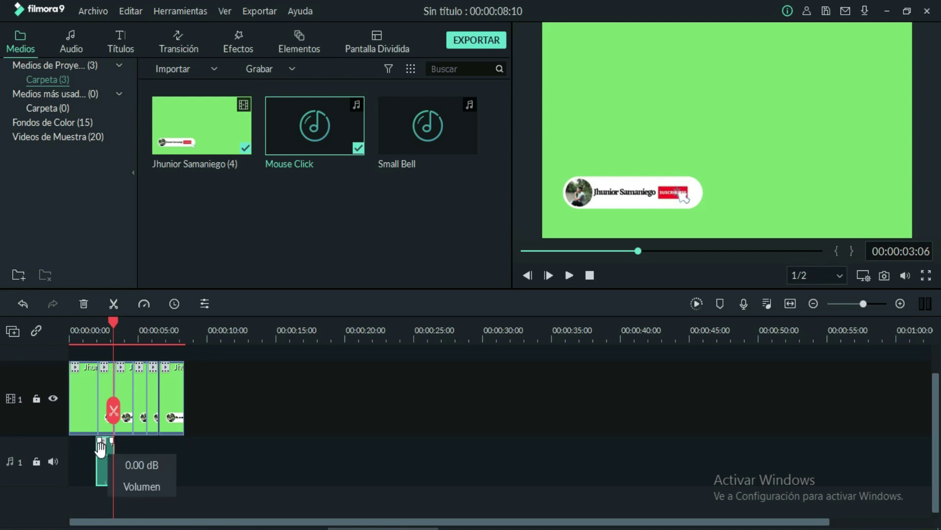
left_click_drag(102, 464, 114, 461)
double_click(114, 461)
left_click_drag(130, 325, 145, 322)
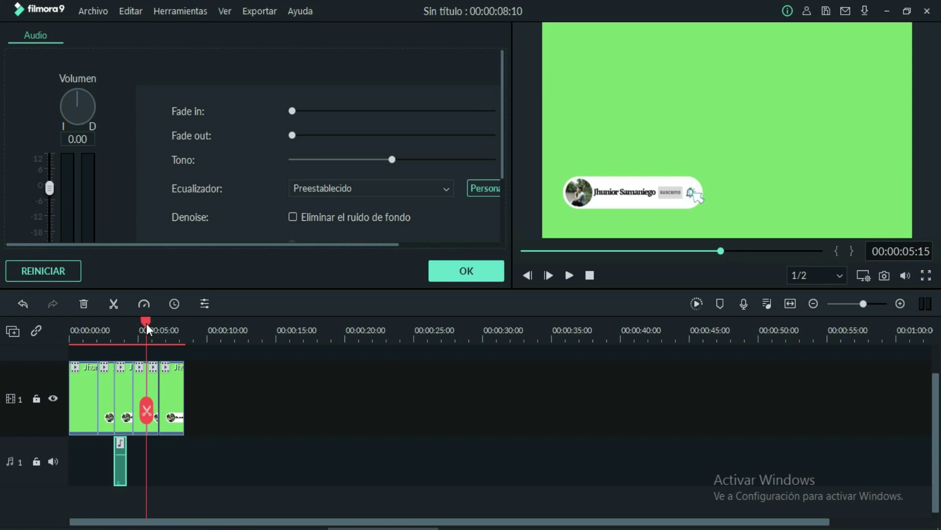
left_click(436, 271)
Add the Small Bell sound at about 05:15, align it with the bell click, and play back
left_click_drag(409, 124, 146, 440)
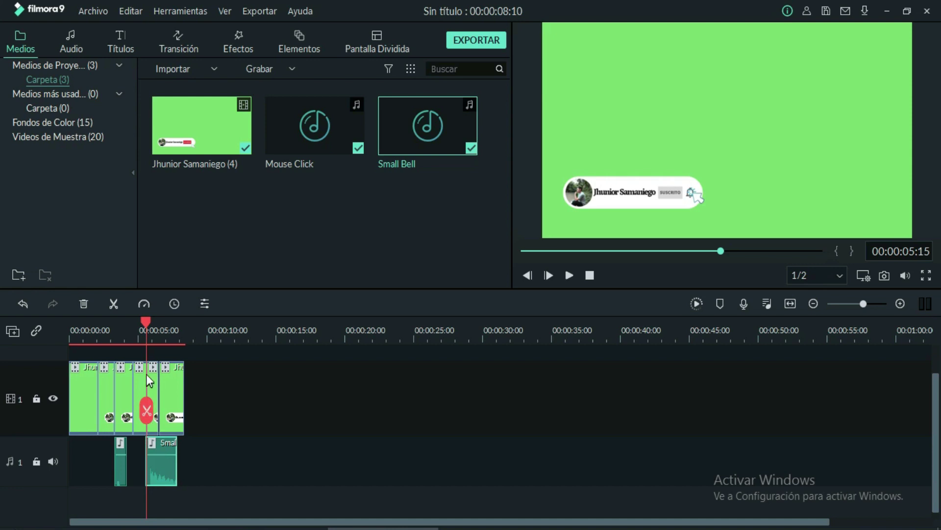
left_click_drag(146, 323, 150, 323)
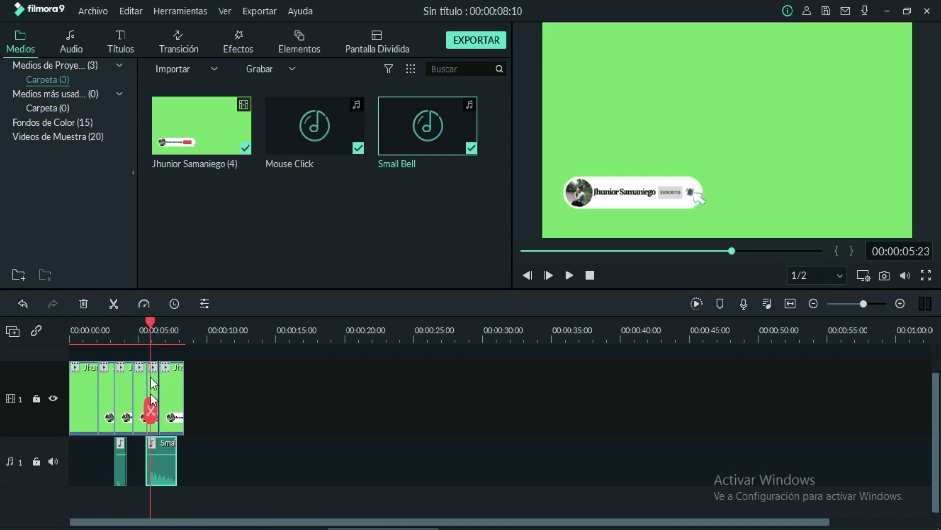
left_click(152, 470)
left_click(137, 463)
left_click(148, 469)
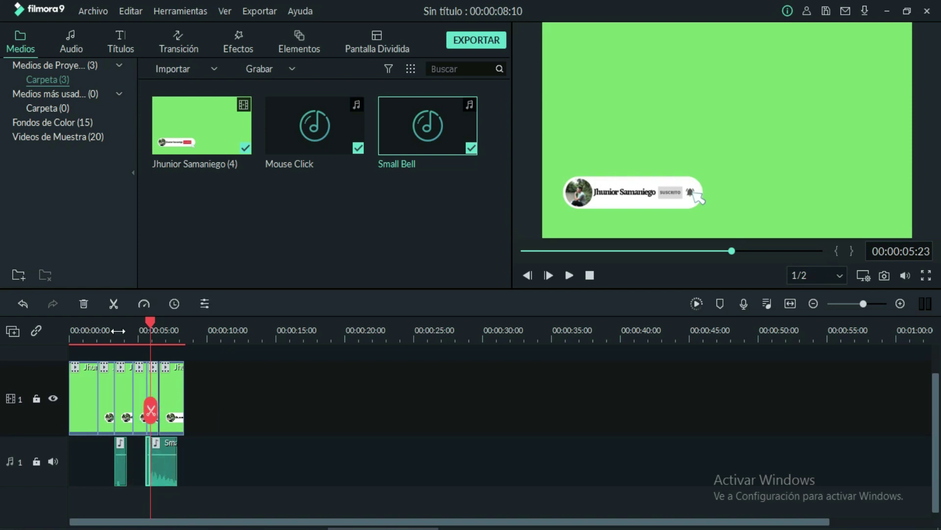
left_click(85, 303)
left_click(163, 469)
left_click_drag(162, 469, 160, 470)
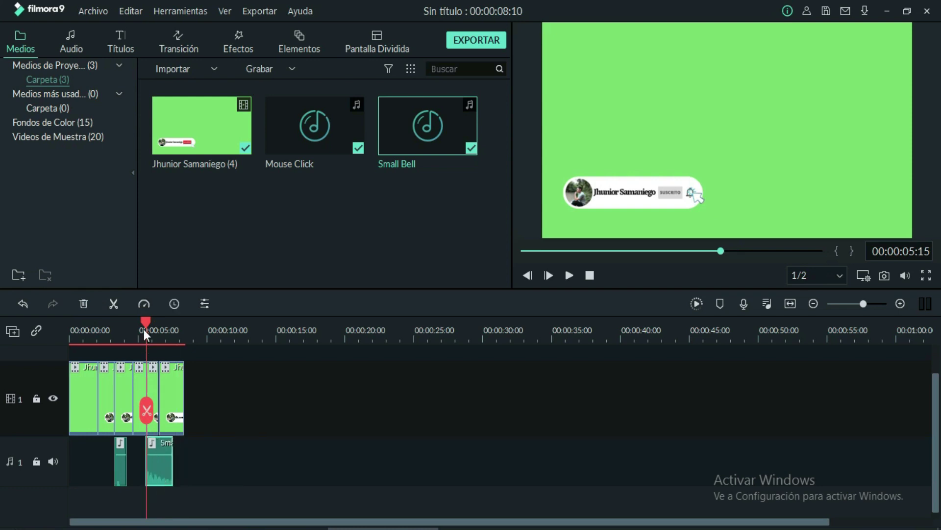
left_click_drag(145, 322, 125, 328)
left_click(570, 275)
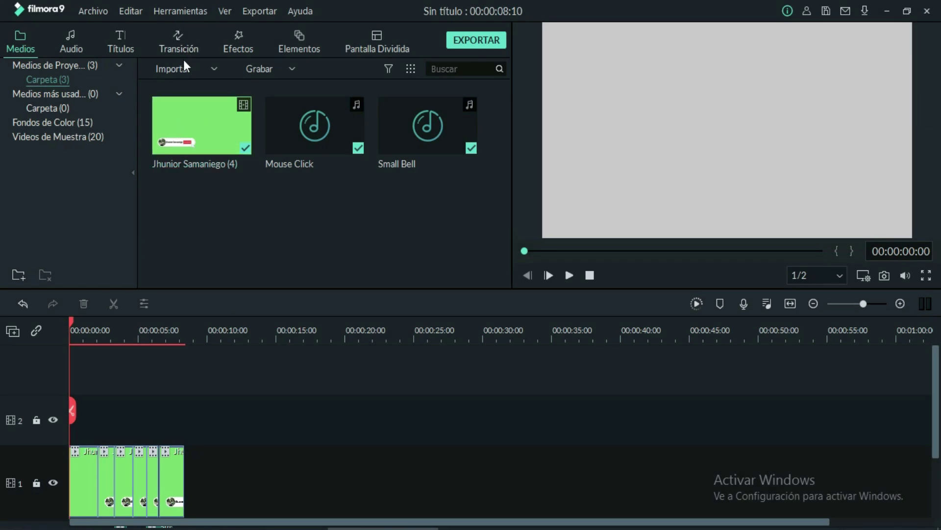
Import Coastline - 3581, lift the animation clips to track 2, and put the coastline on track 1
left_click(181, 67)
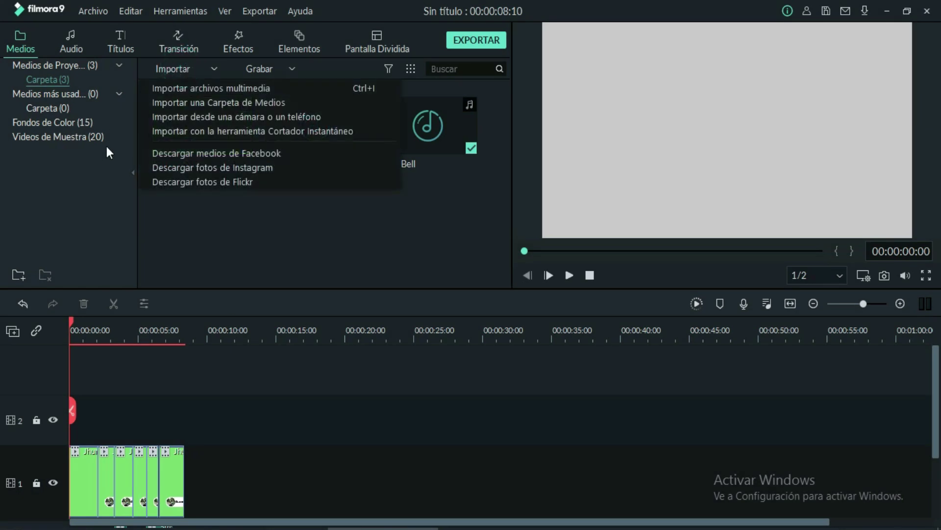
left_click(228, 90)
double_click(233, 116)
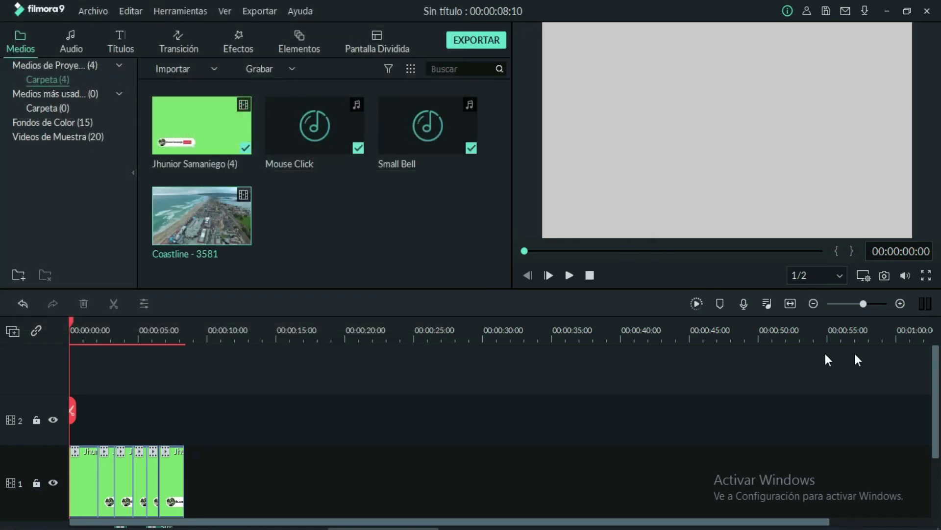
left_click_drag(935, 361, 938, 381)
left_click_drag(219, 441, 84, 399)
left_click_drag(228, 213, 73, 450)
Split the coastline at the animation's end, select its leftover tail, and preview from 00:00:00:00
left_click_drag(72, 320, 185, 345)
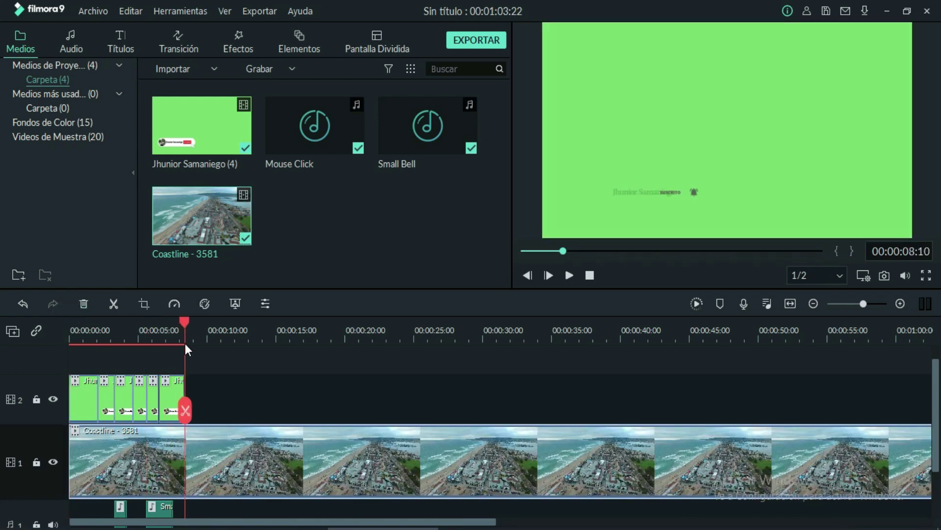
left_click(185, 410)
left_click(238, 478)
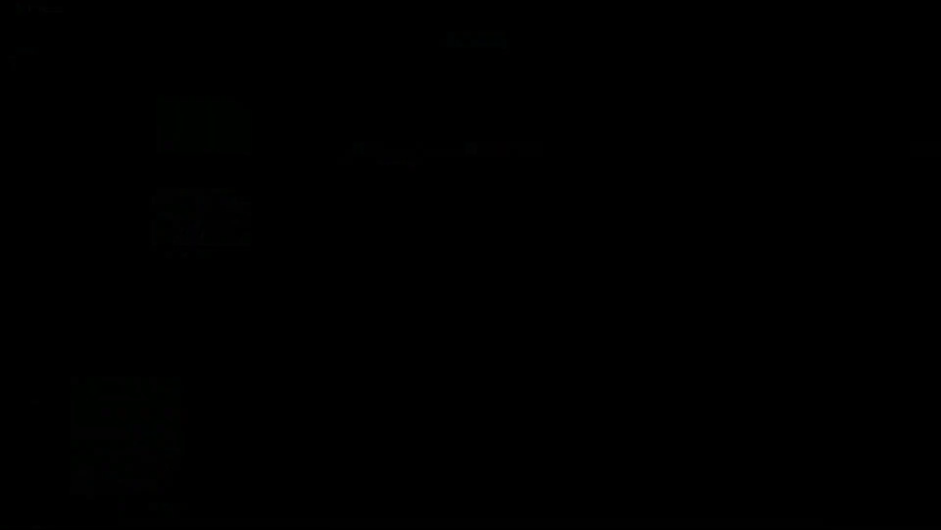
key("space")
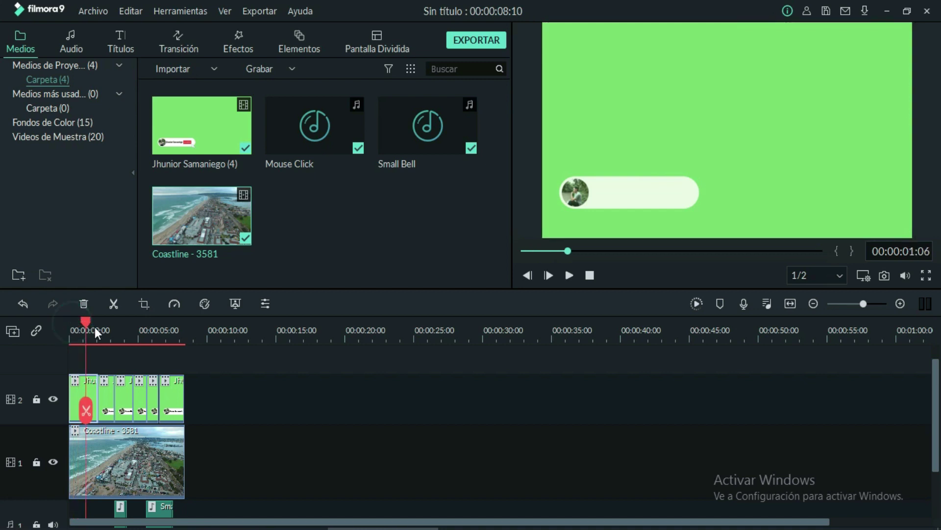
left_click(69, 336)
key("space")
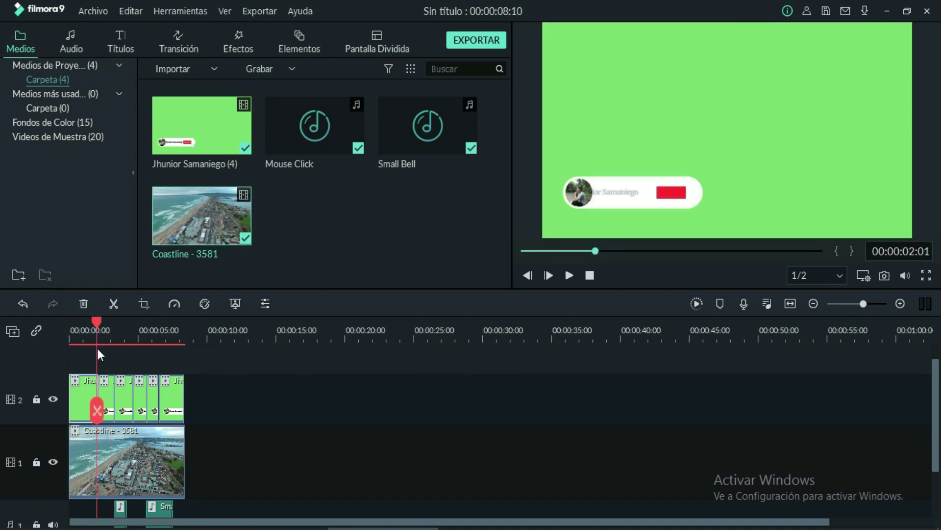
left_click(76, 357)
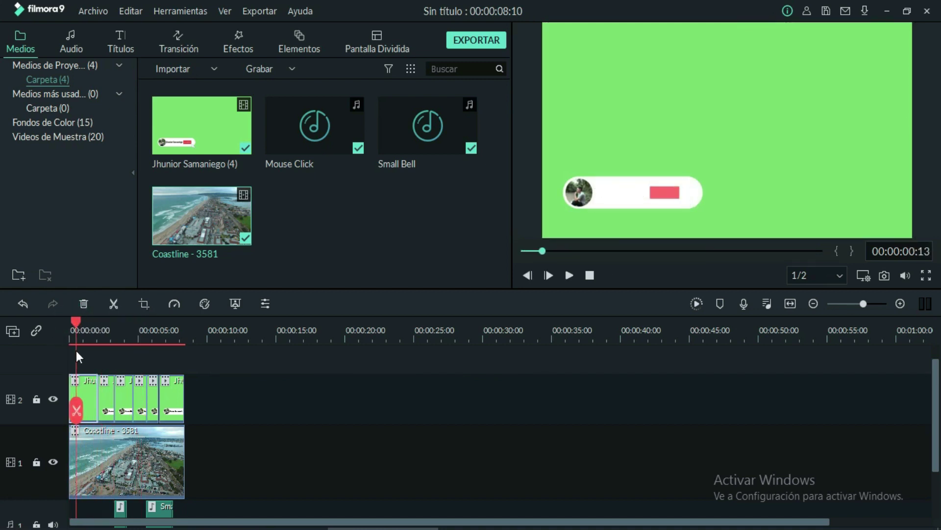
left_click_drag(75, 320, 66, 322)
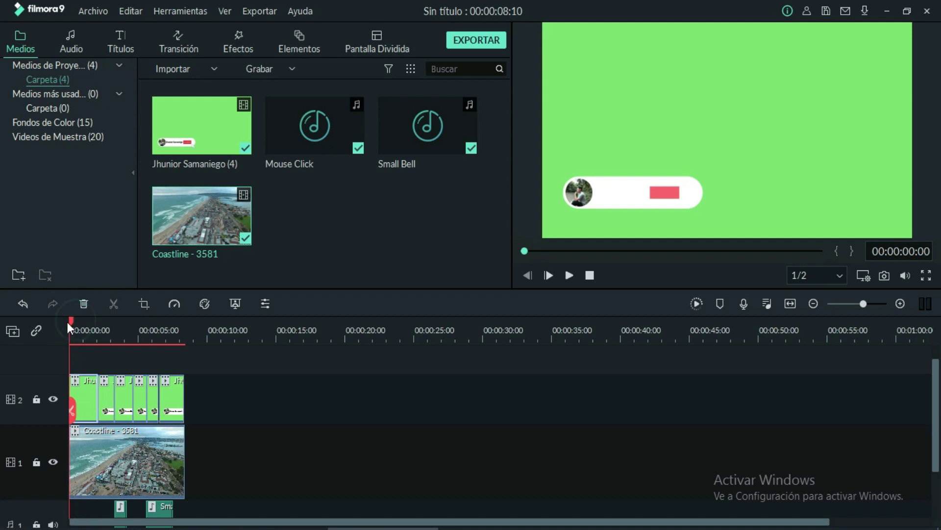
left_click(266, 304)
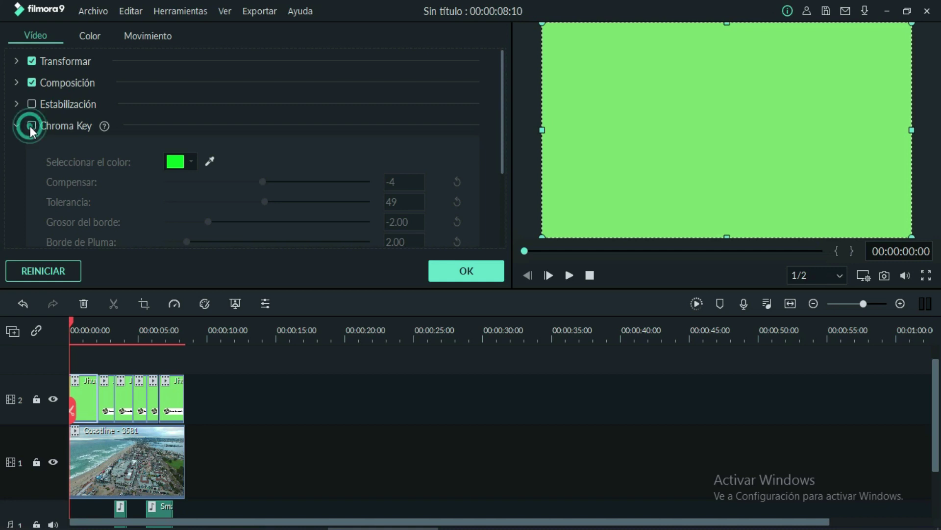
Enable Chroma Key on the green clips with Compensar 9 and Tolerancia 67, then play over the coastline
left_click(30, 126)
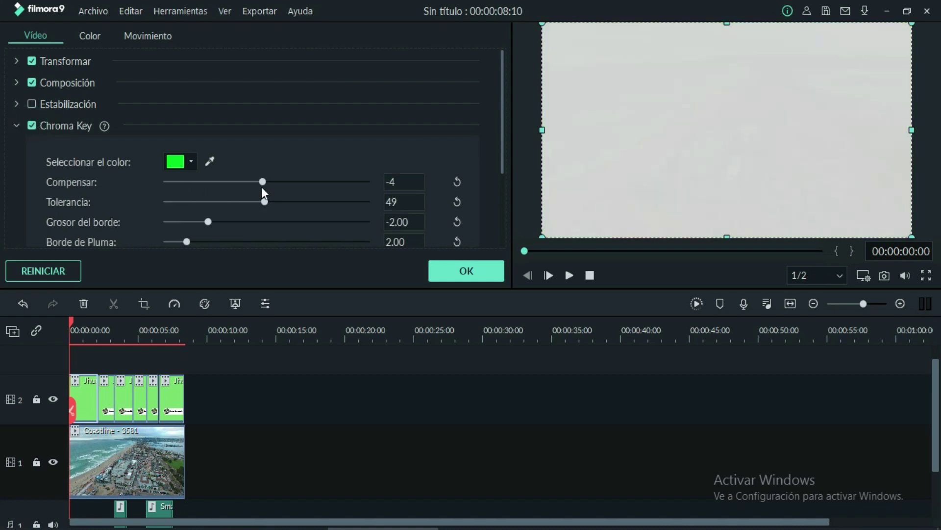
left_click_drag(262, 184, 274, 179)
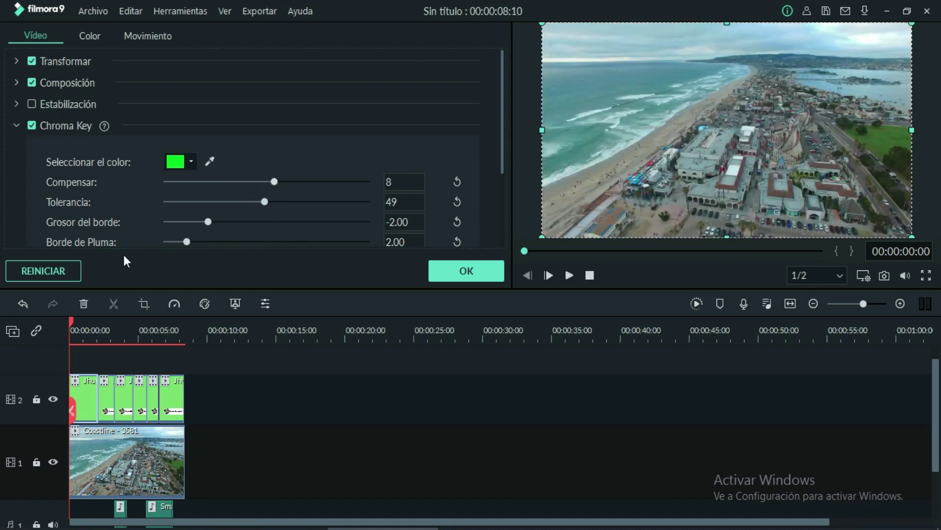
left_click(105, 389)
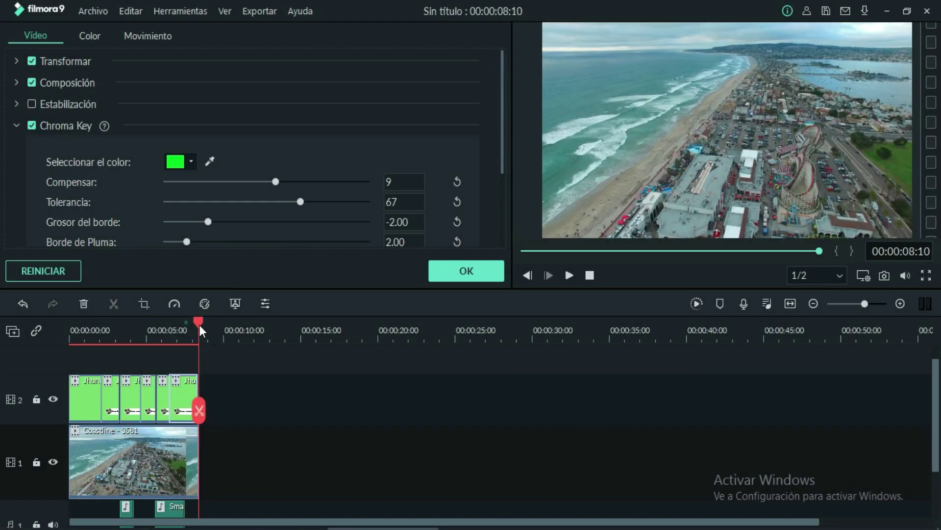
left_click(140, 340)
left_click_drag(140, 339, 1, 370)
left_click(568, 276)
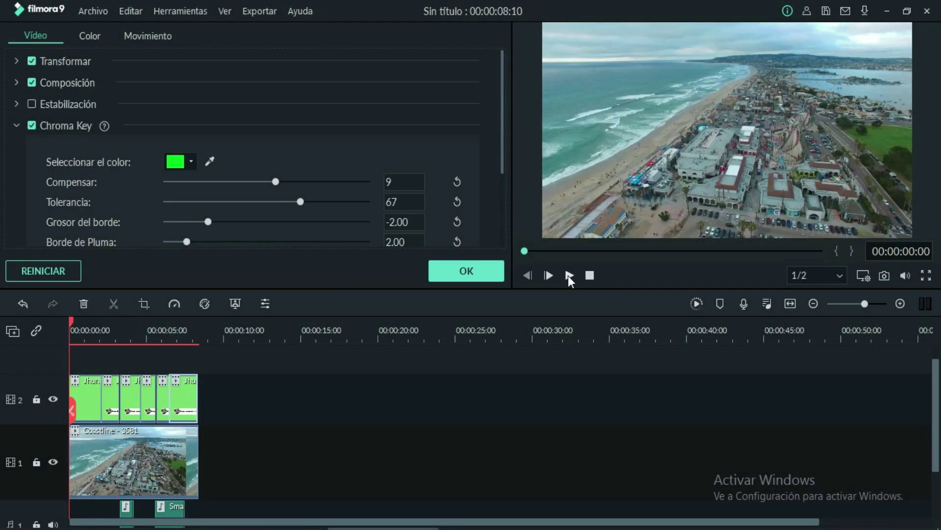